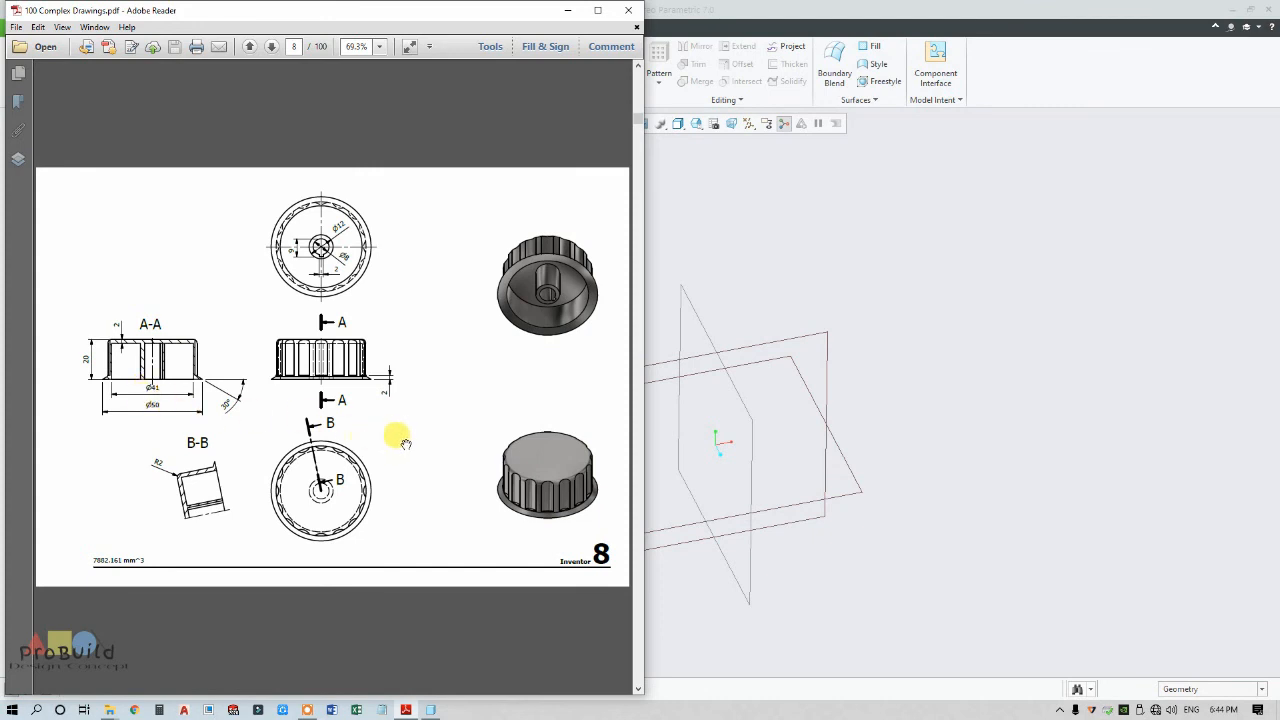
Switch to Creo Parametric and start a Revolve feature with its section sketch on the FRONT plane
left_click(782, 274)
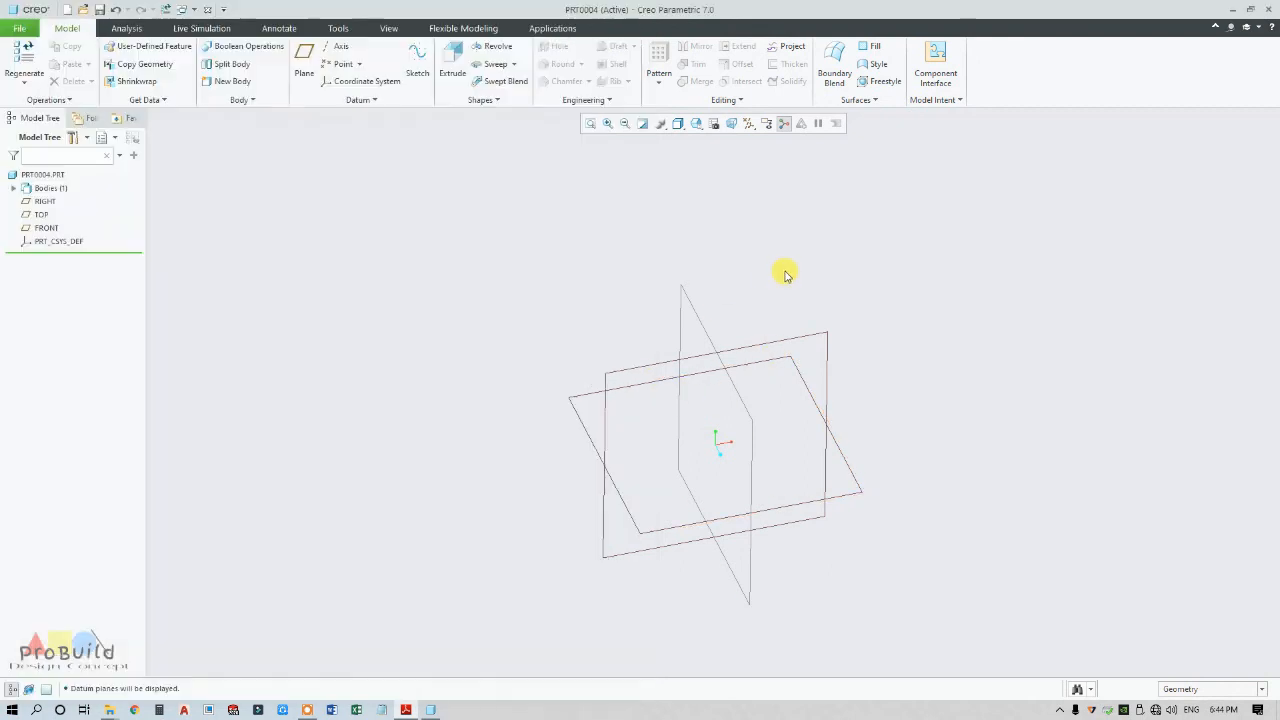
middle_click_drag(606, 434, 685, 424)
scroll(642, 449, "up", 6)
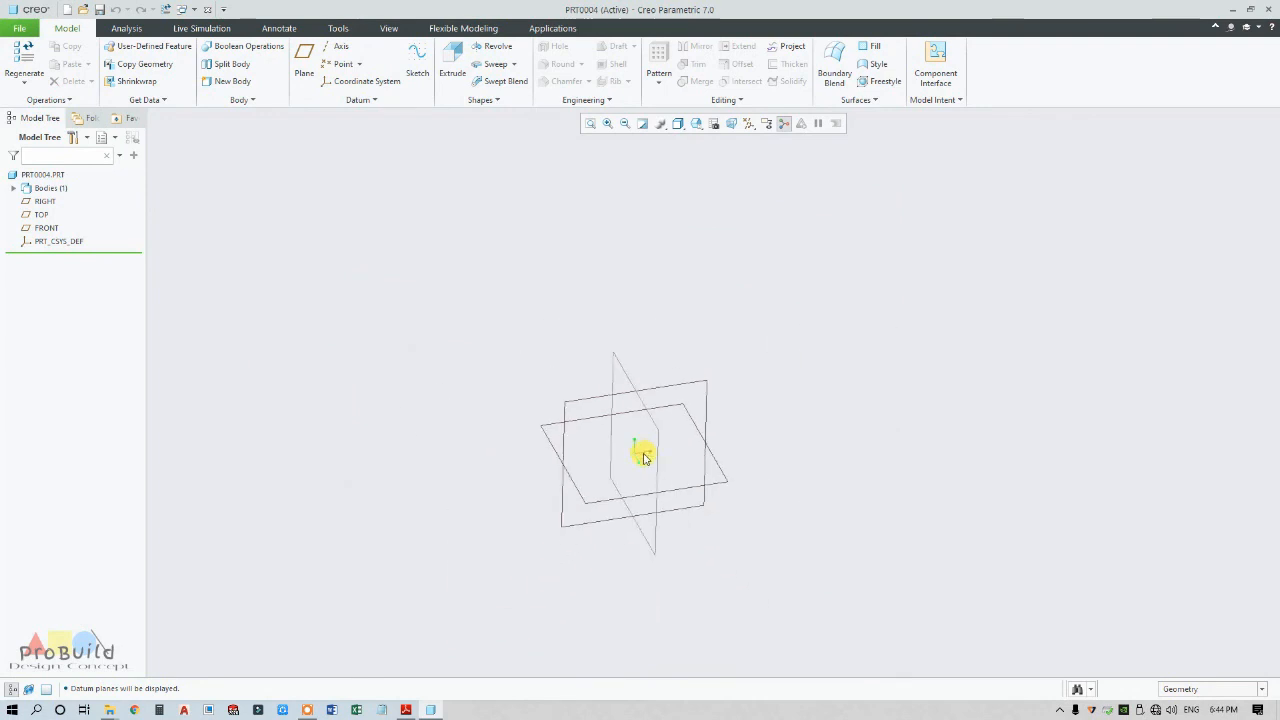
scroll(627, 507, "down", 2)
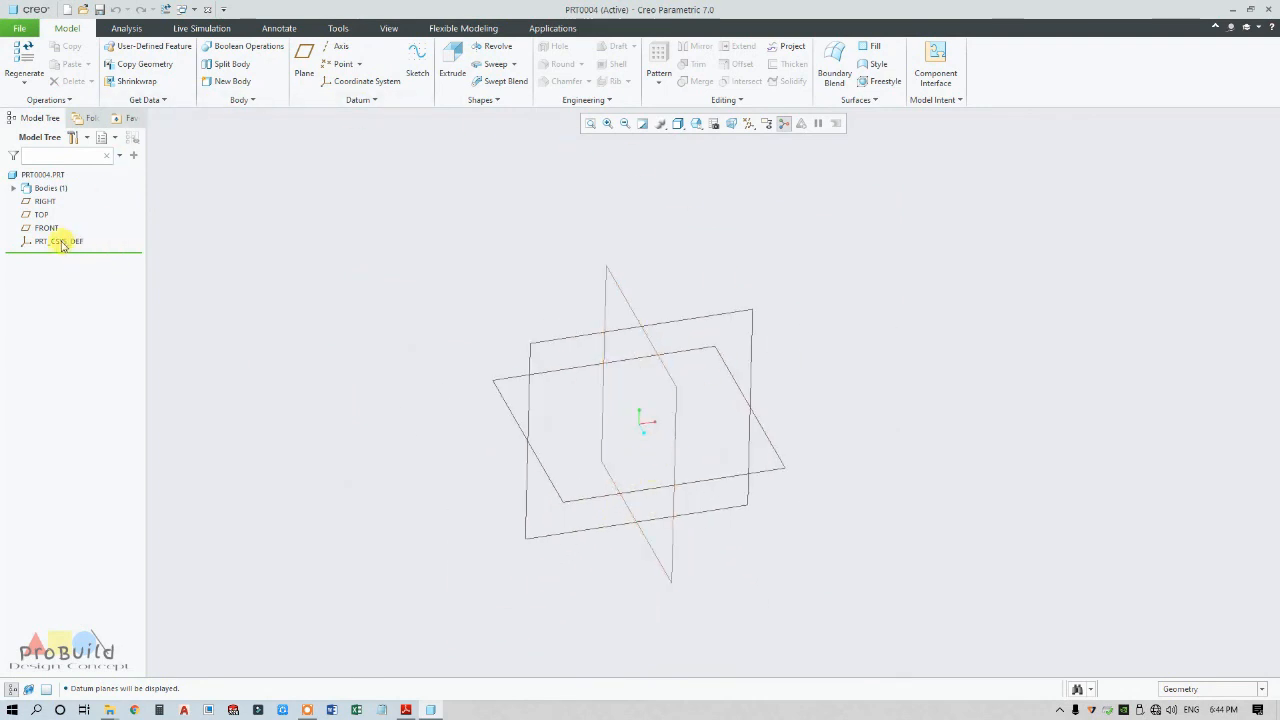
left_click(46, 228)
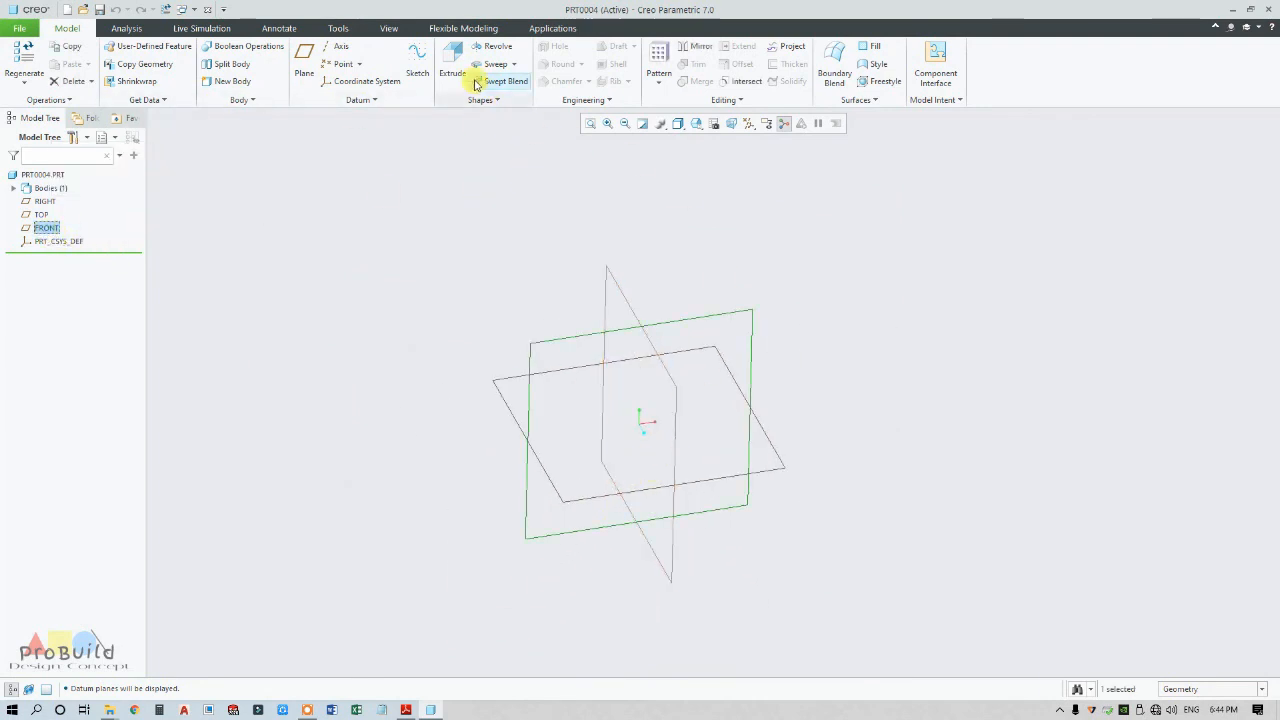
left_click(503, 48)
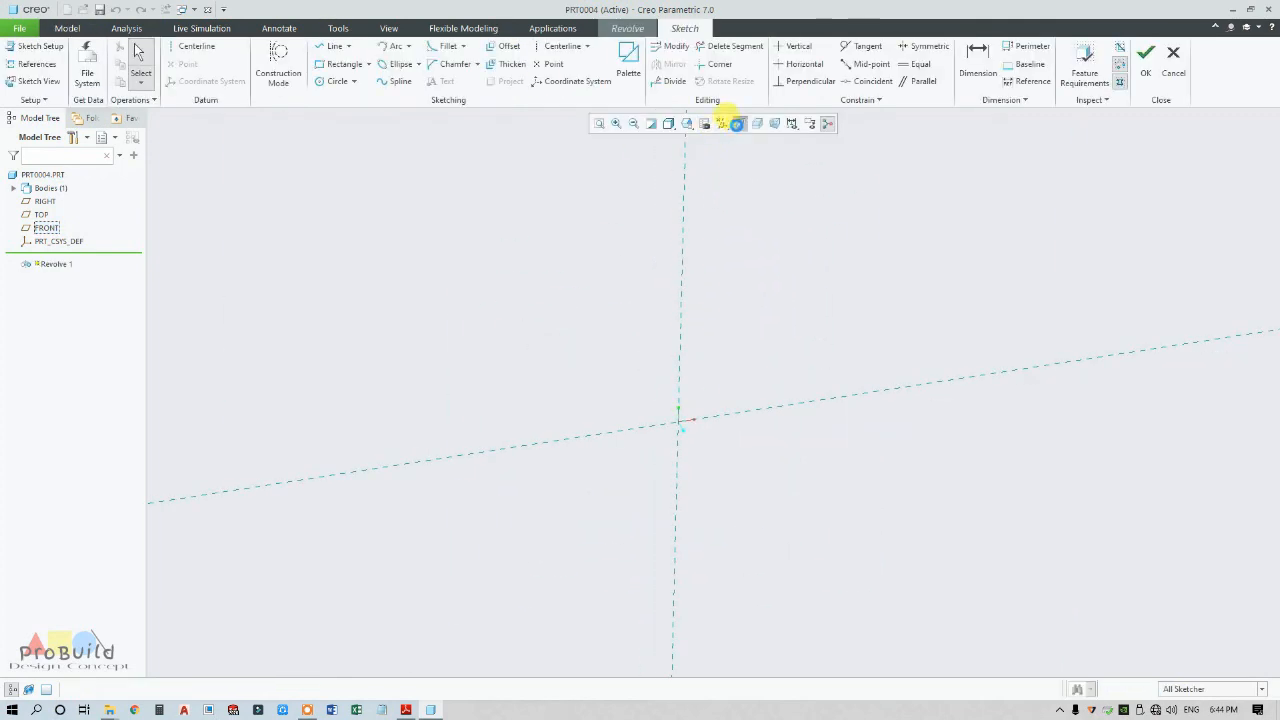
Orient the sketch plane parallel to the screen and hide the datum planes
left_click(734, 123)
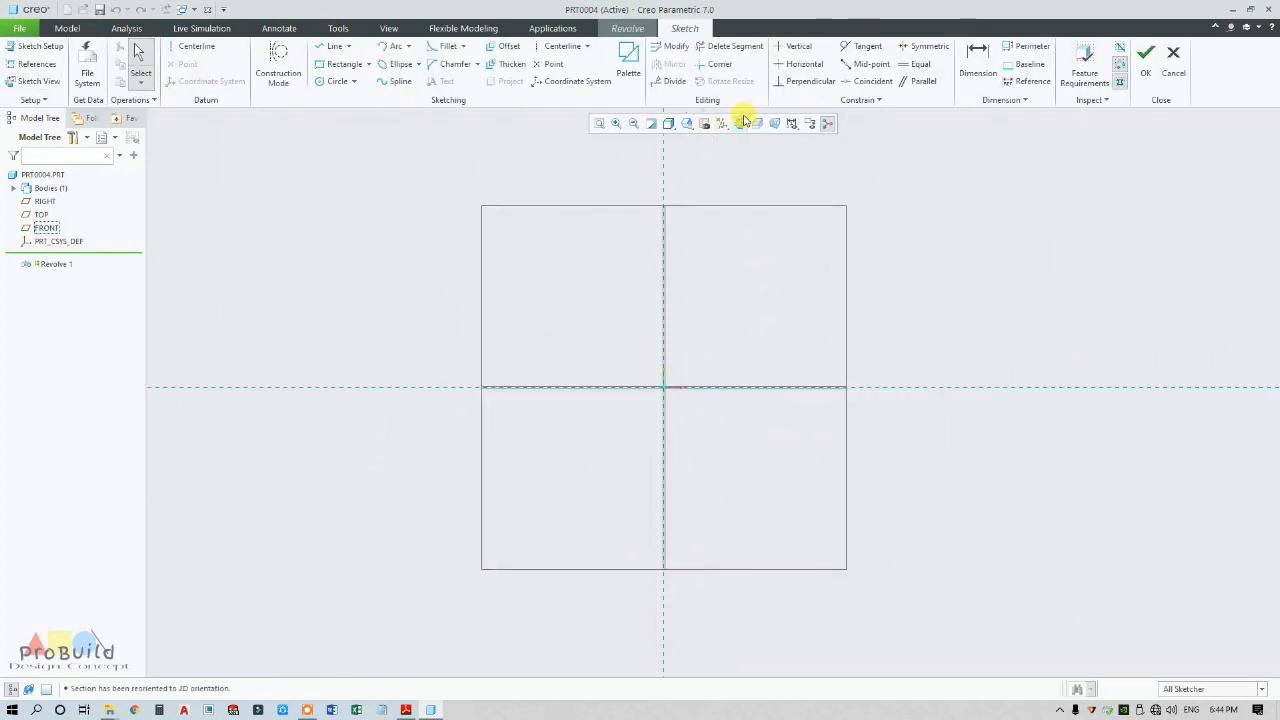
left_click(742, 121)
left_click(720, 199)
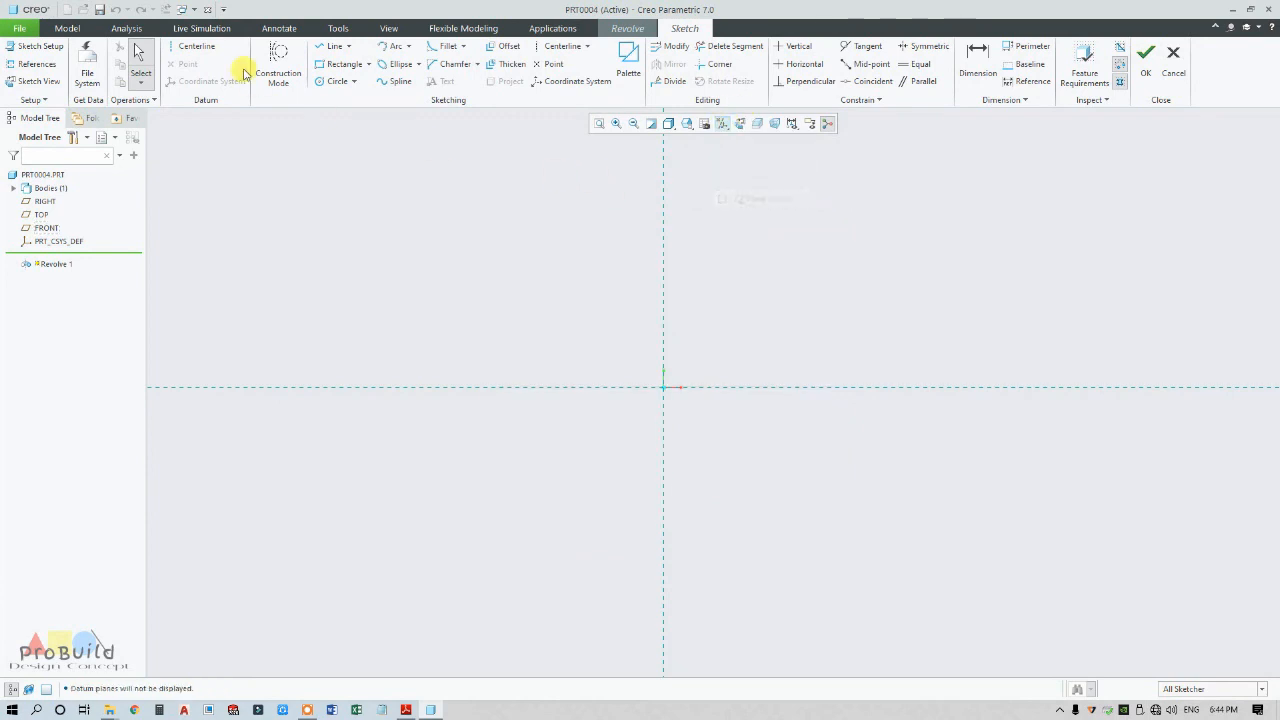
Draw a vertical datum centerline through the sketch origin as the axis of revolution
left_click(207, 47)
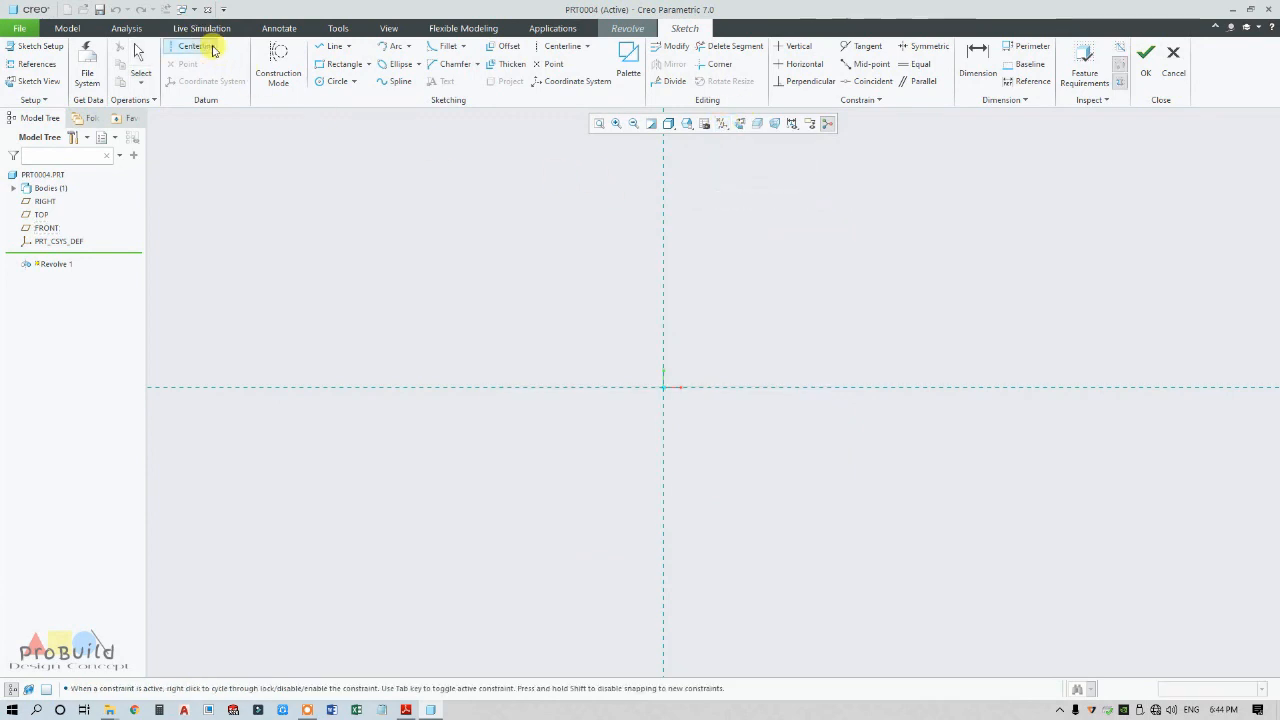
left_click(666, 214)
left_click(663, 400)
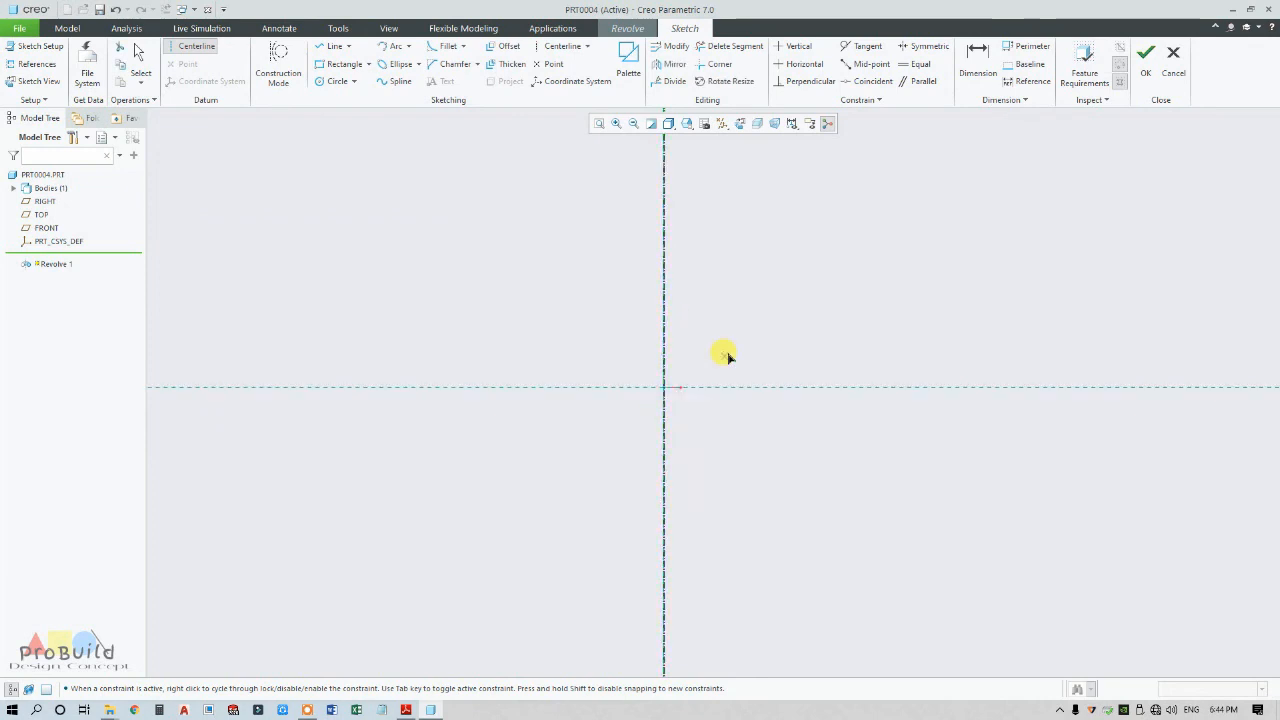
middle_click(738, 358)
Sketch a horizontal line about 34.7 long, symmetric about the centerline and about 23.3 above the horizontal reference
scroll(829, 379, "down", 3)
left_click(337, 48)
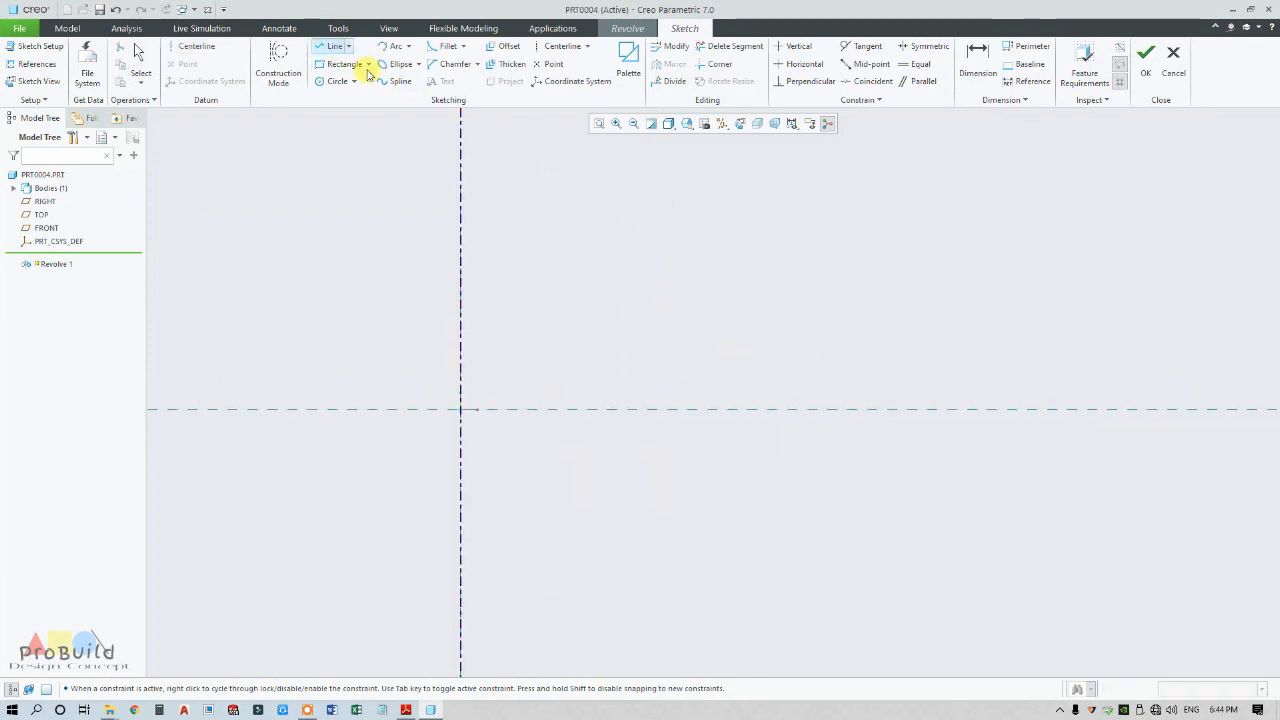
scroll(423, 380, "down", 1)
left_click(431, 361)
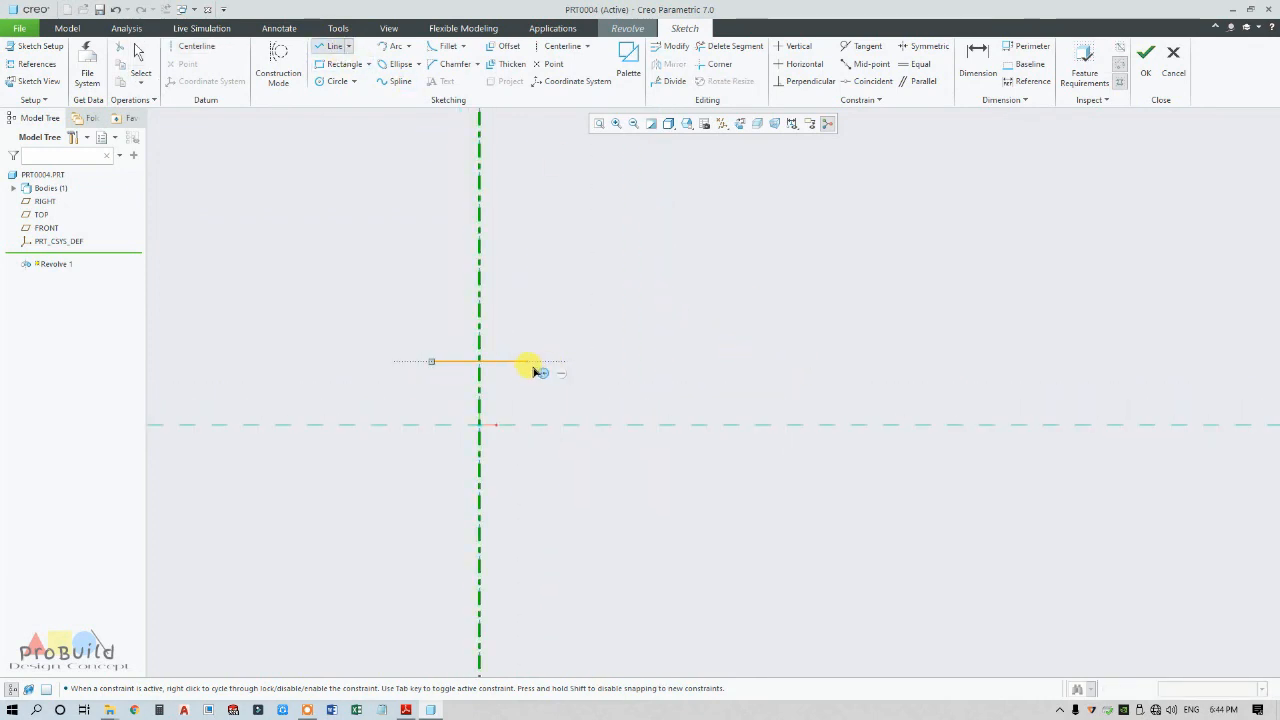
left_click(529, 366)
middle_click(533, 336)
middle_click(533, 338)
Move the horizontal line's length dimension above the line and set it to 40
scroll(504, 366, "down", 4)
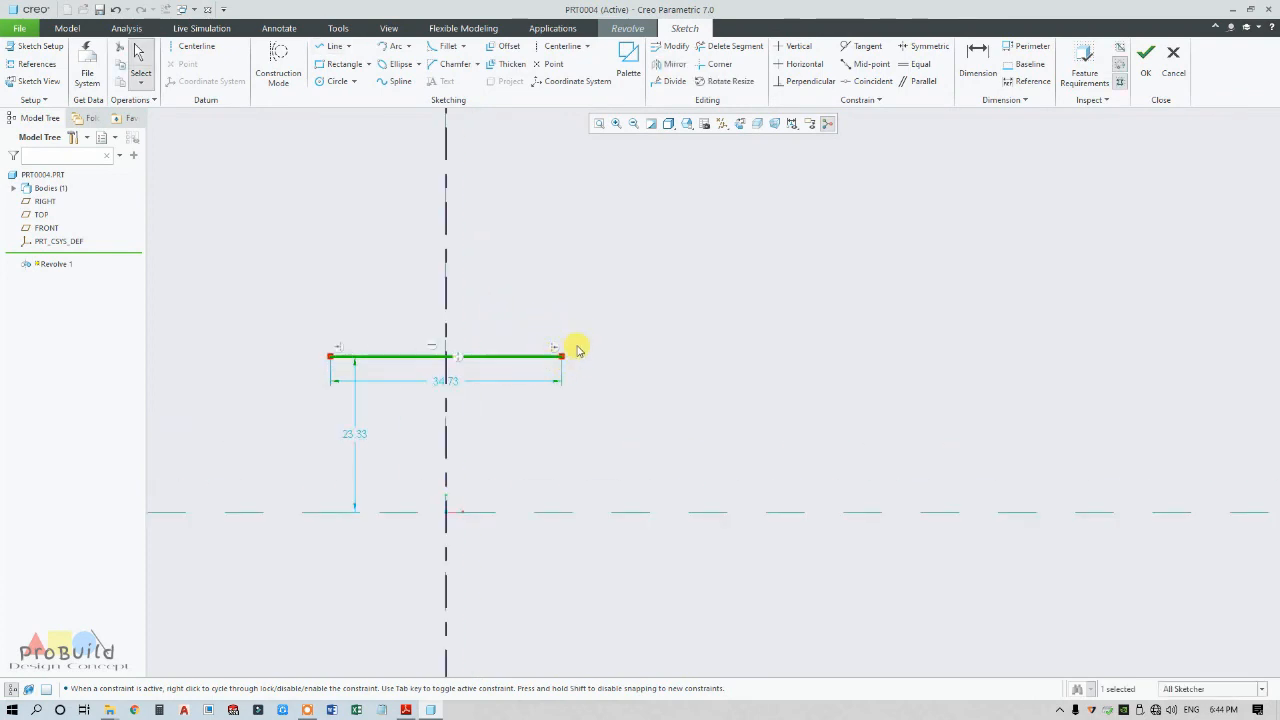
left_click_drag(461, 390, 463, 309)
double_click(465, 311)
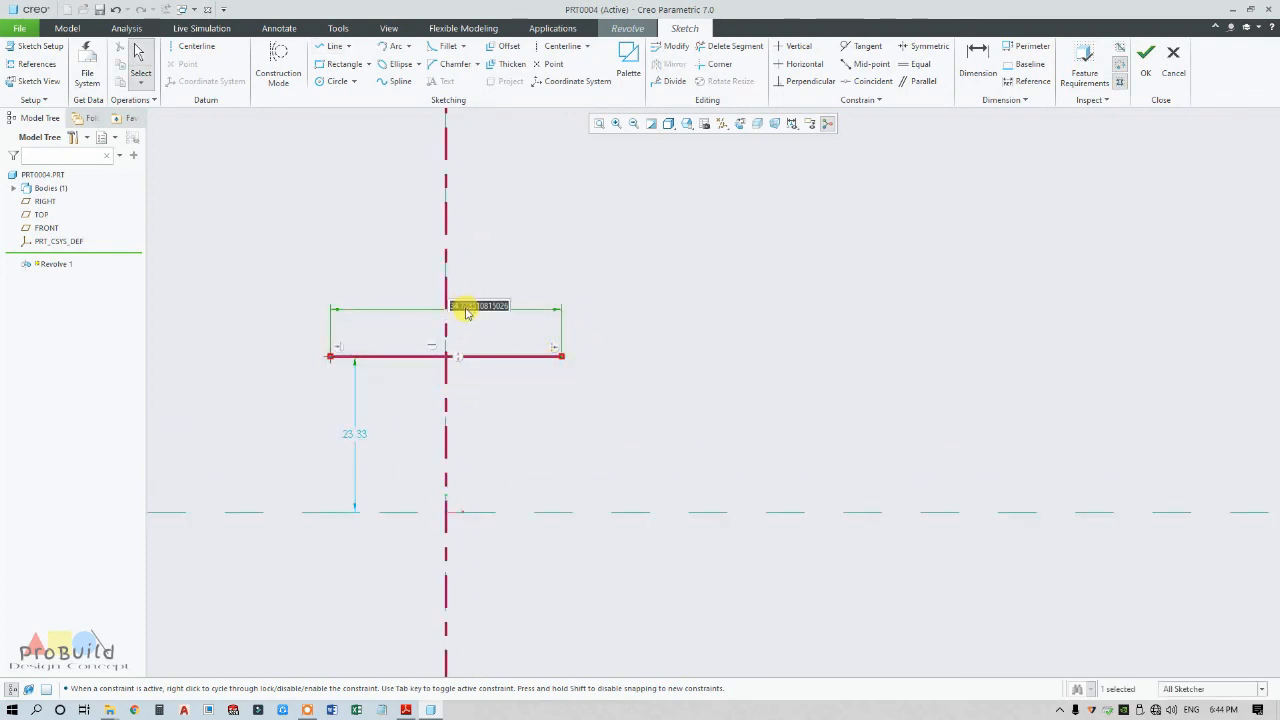
type("40")
key("Return")
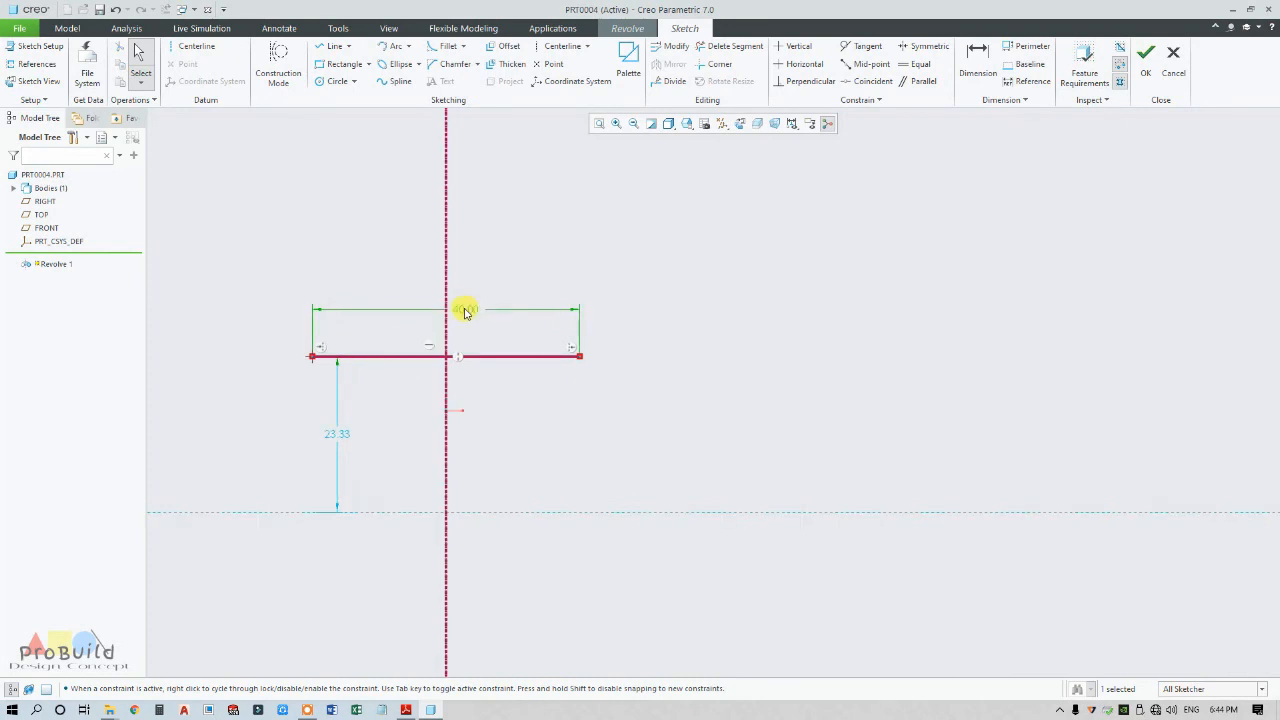
Check the cap's inner diameter in the PDF drawing and set the horizontal line's length to 41
left_click(402, 709)
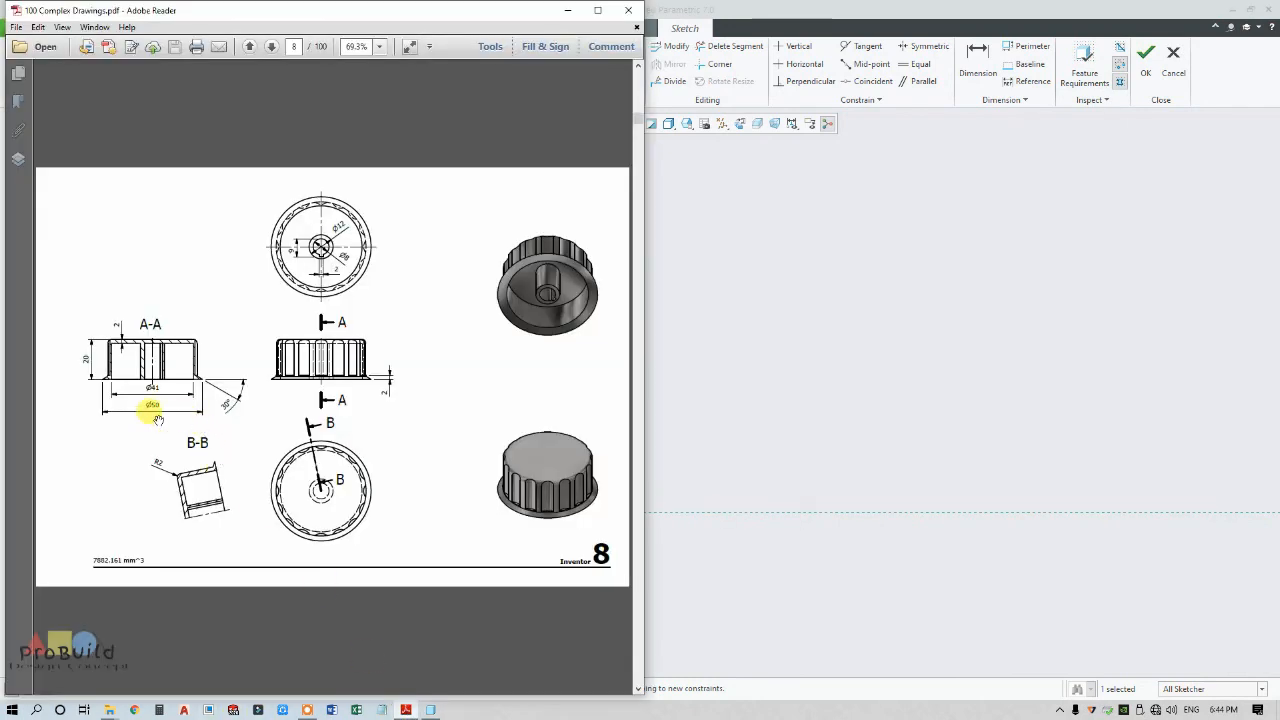
left_click(731, 391)
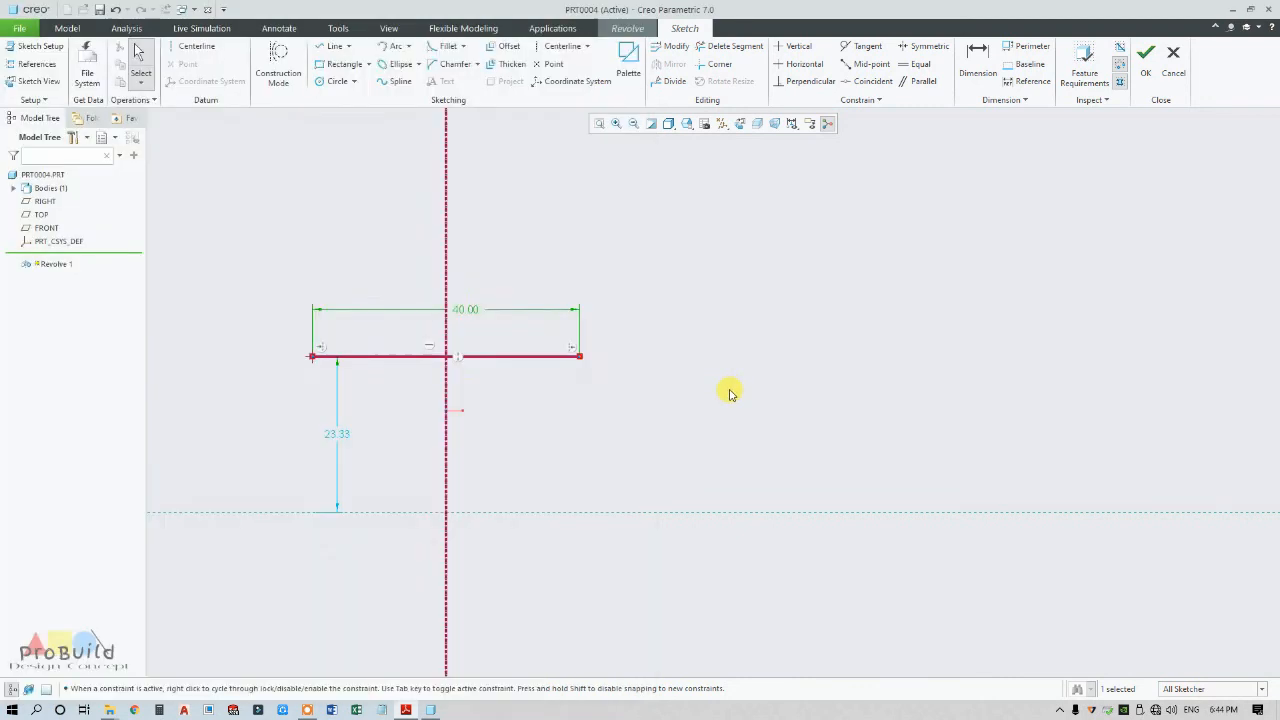
double_click(469, 311)
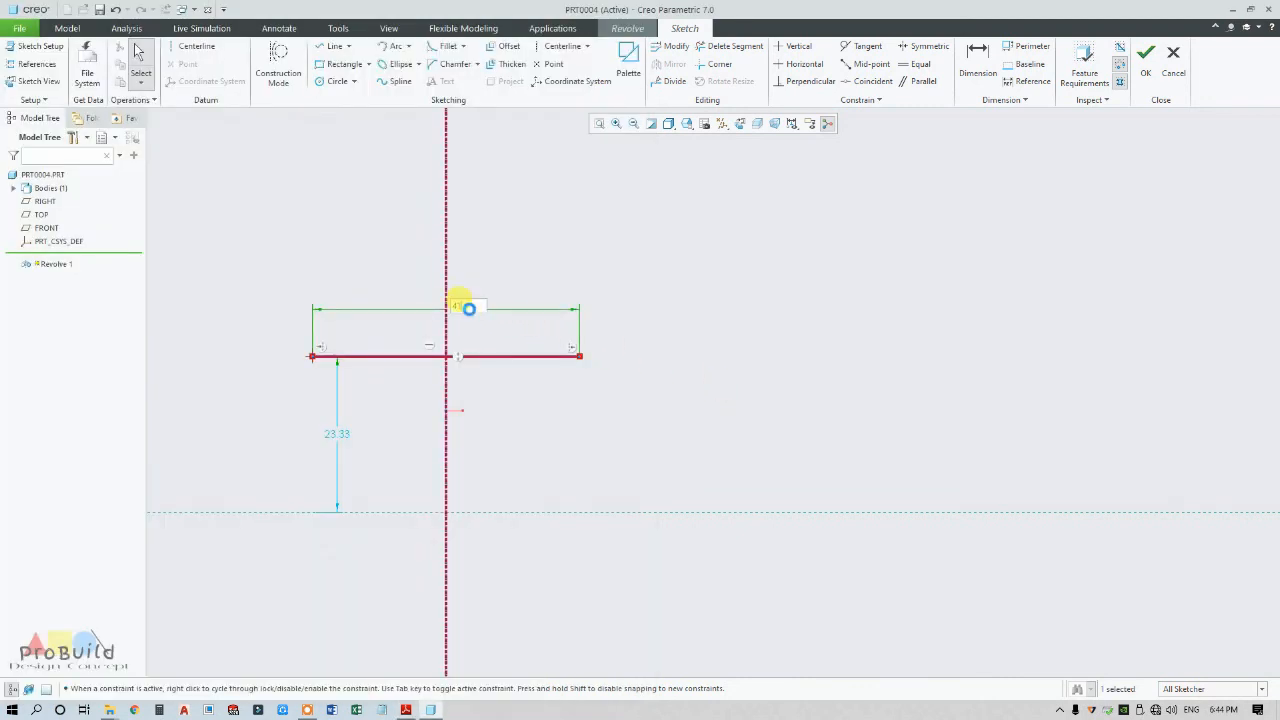
type("41")
key("Return")
Check the cap's height and top thickness in the PDF drawing, and set the line's height above the horizontal reference to 18
left_click(403, 709)
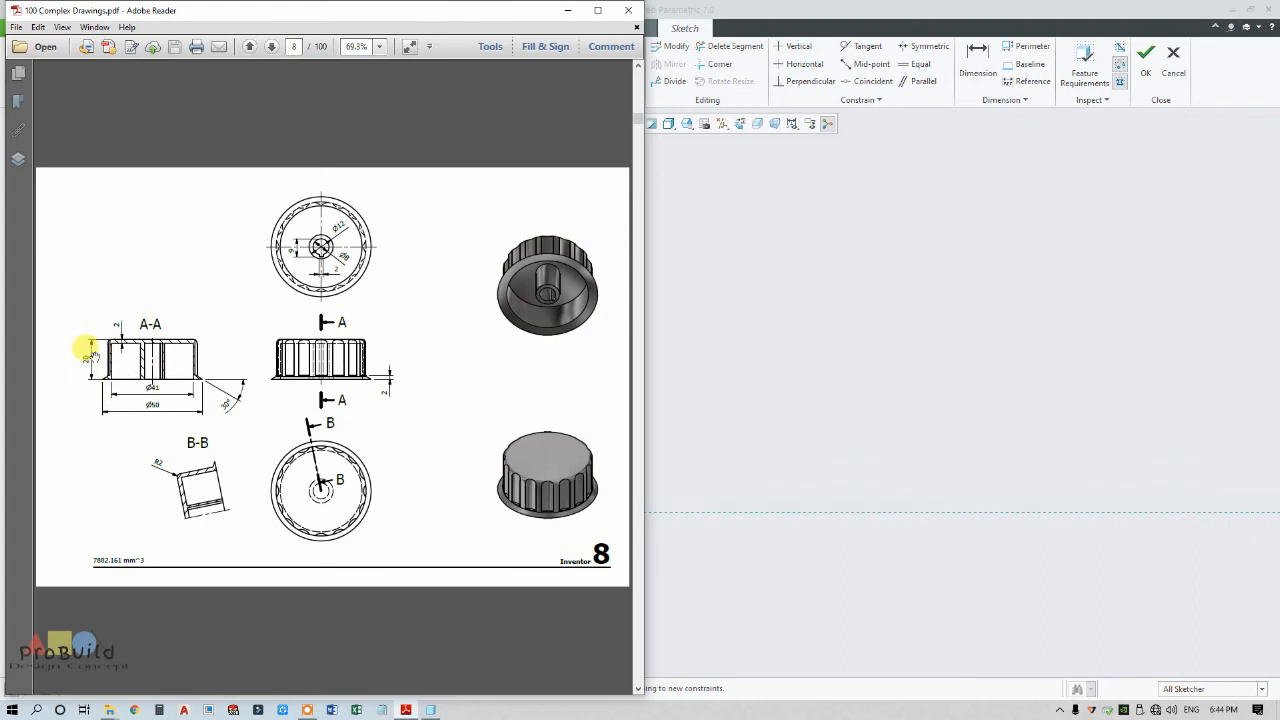
left_click(777, 400)
left_click_drag(339, 438, 233, 420)
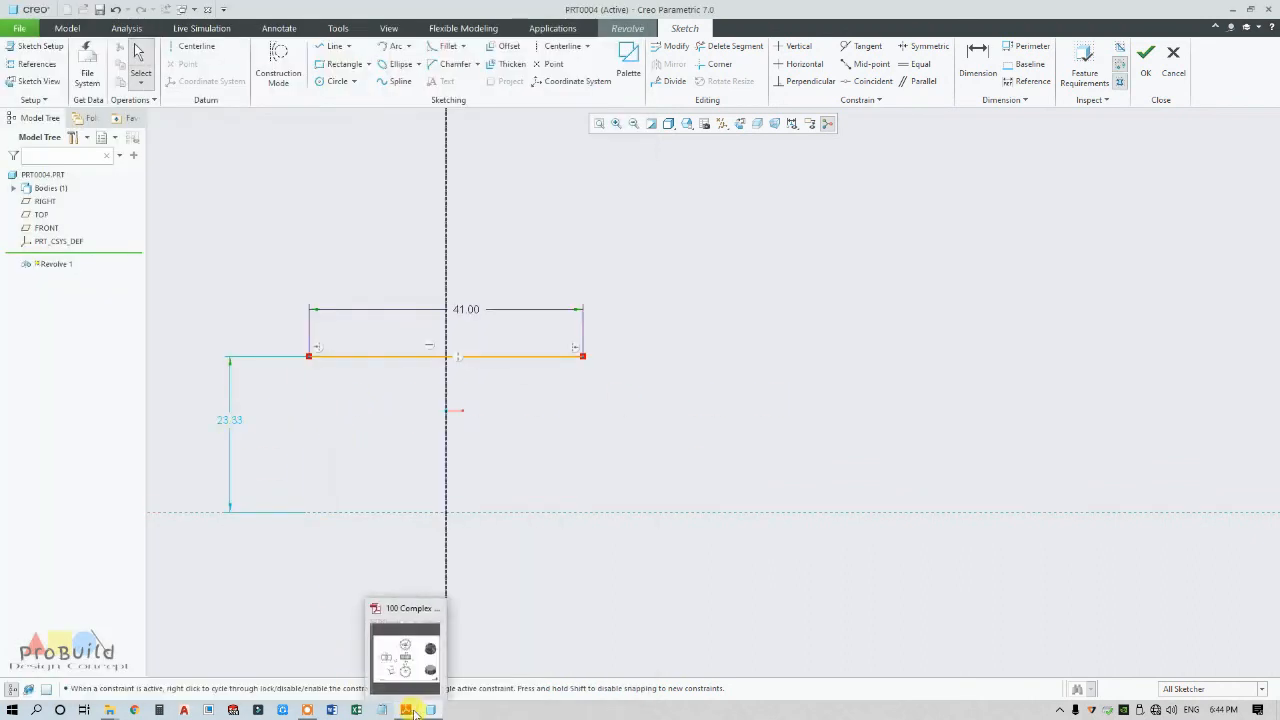
left_click(408, 710)
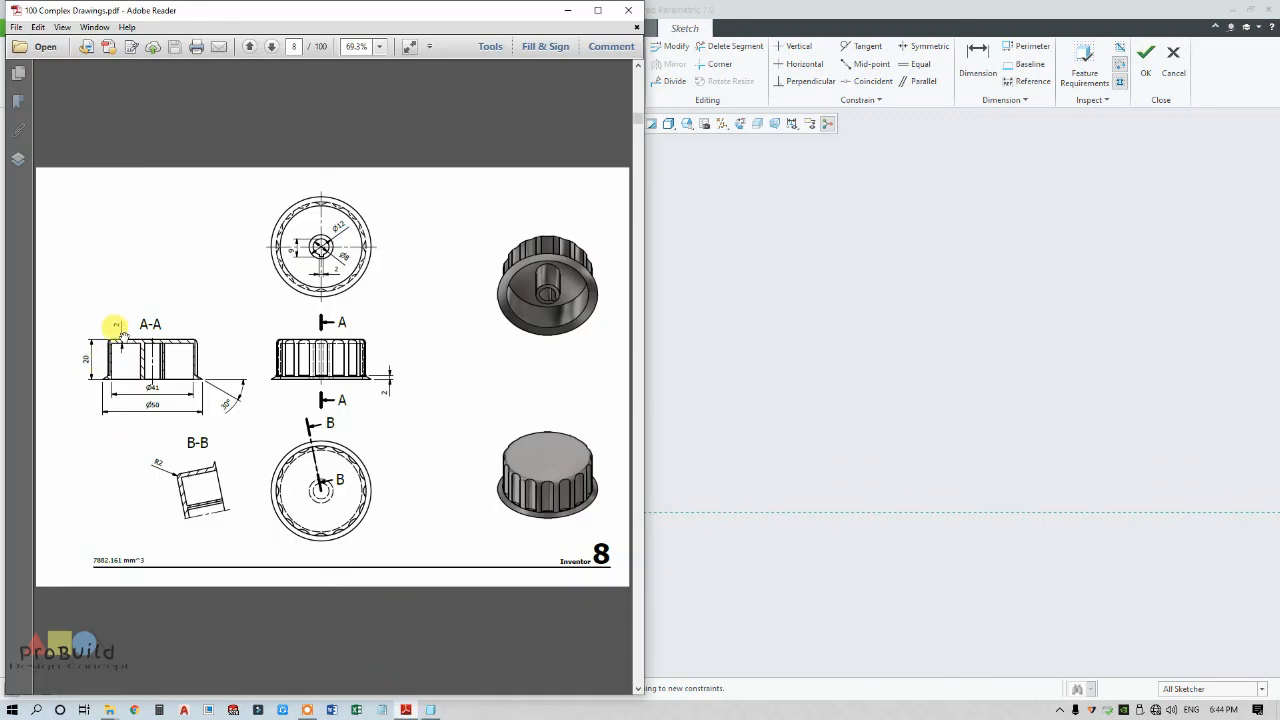
left_click(823, 386)
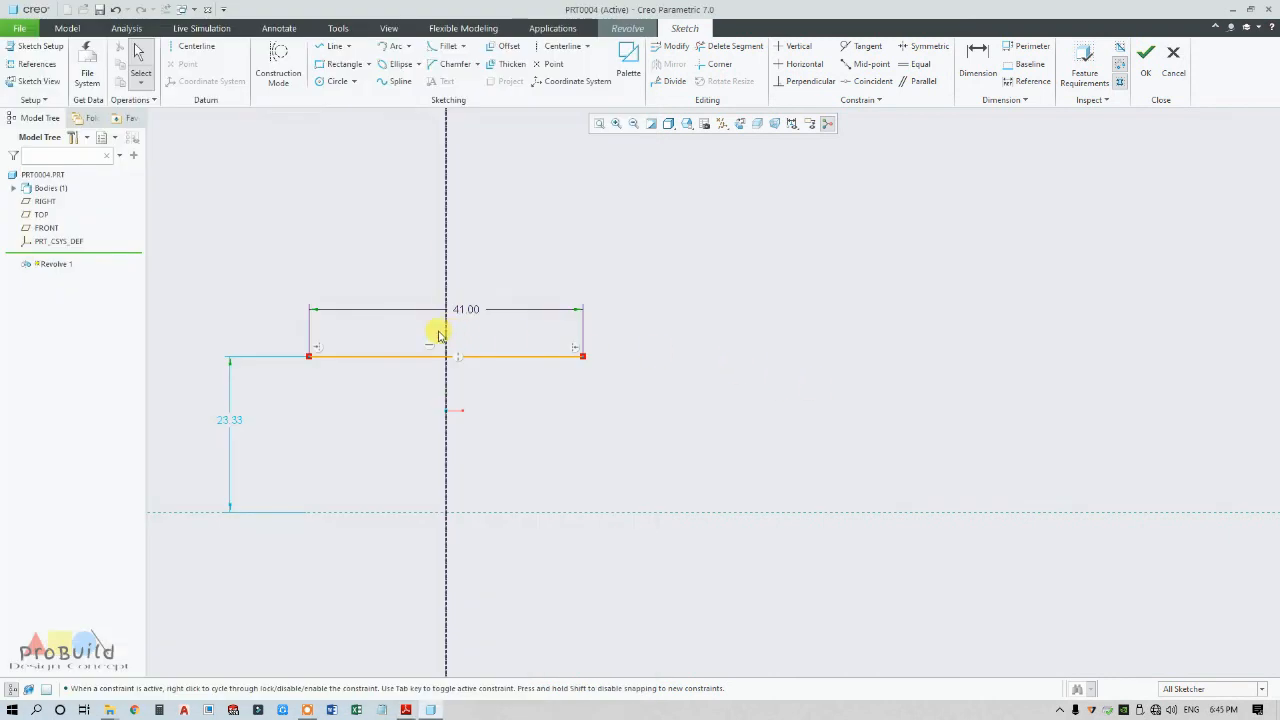
double_click(233, 422)
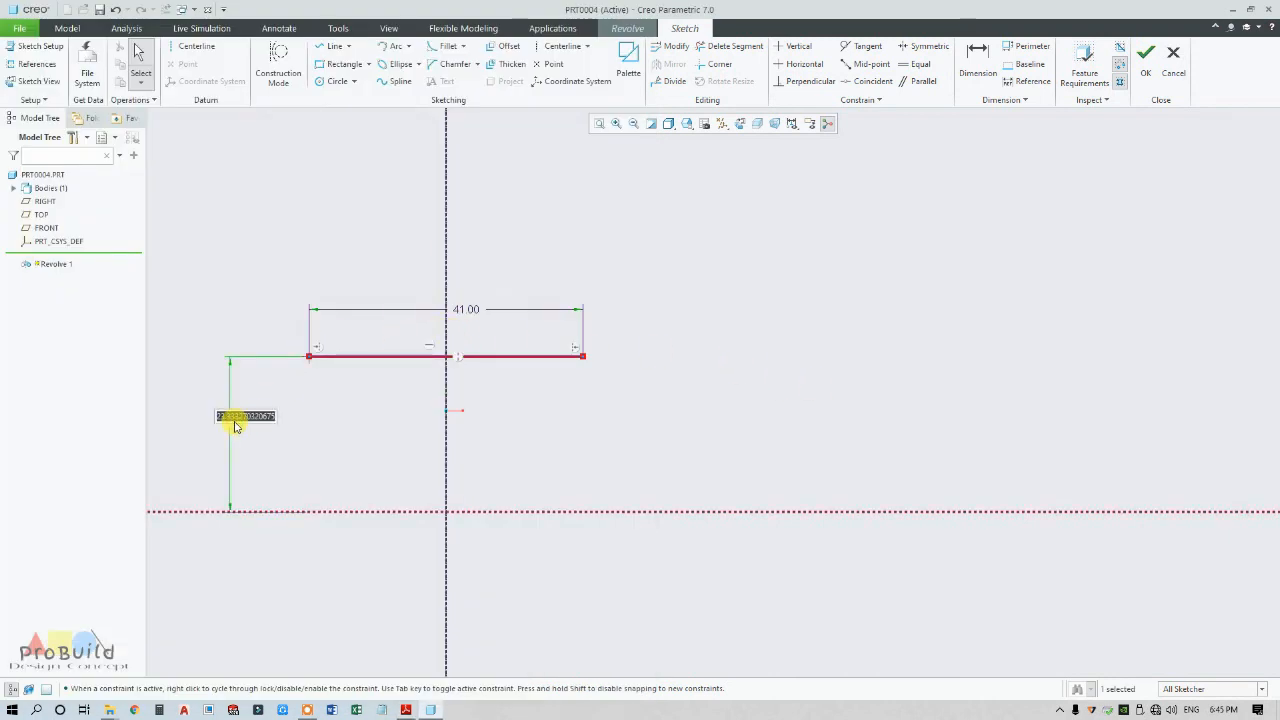
type("18")
key("Return")
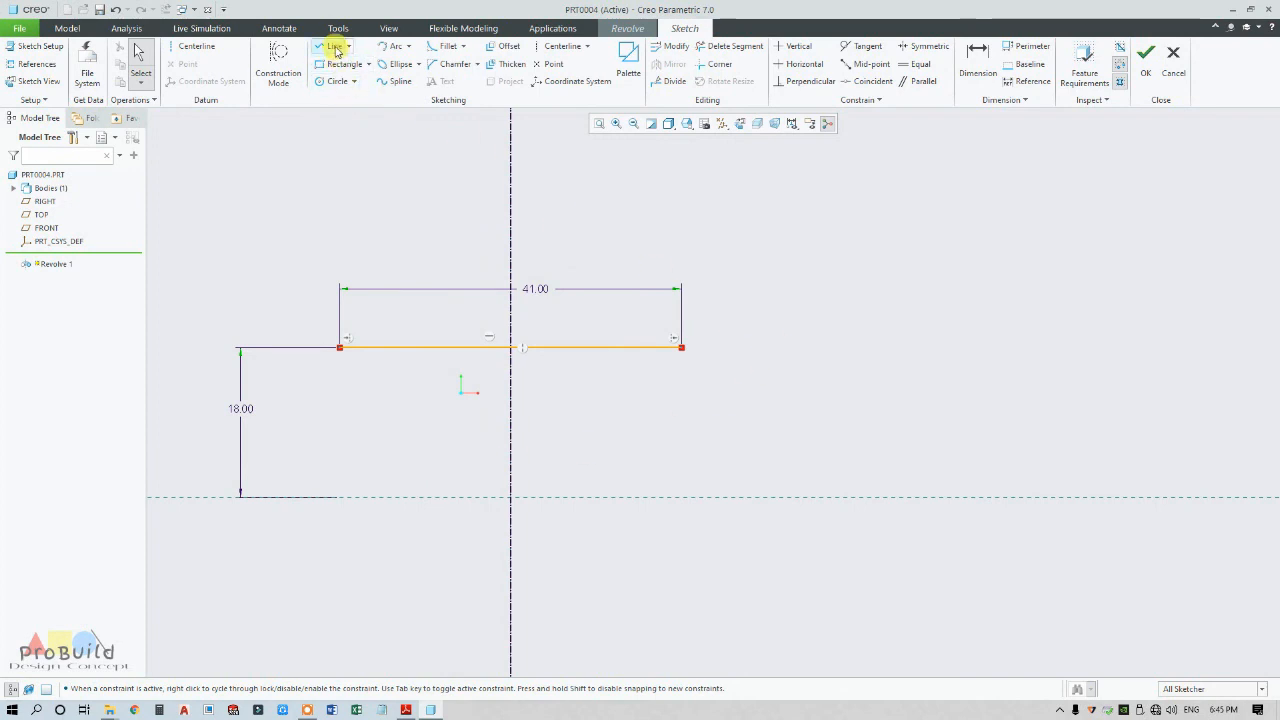
Draw a vertical line from the right end of the 41 line down to the horizontal reference
left_click(336, 50)
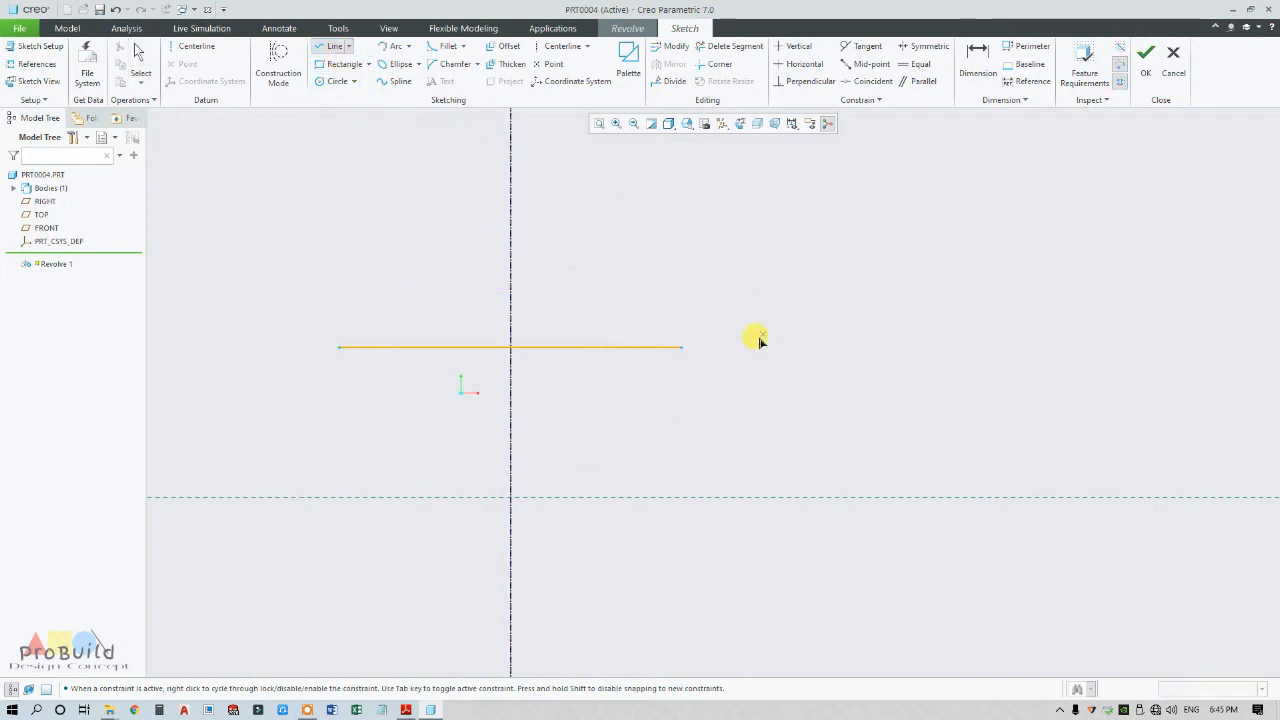
left_click(683, 497)
middle_click(616, 416)
middle_click(610, 414)
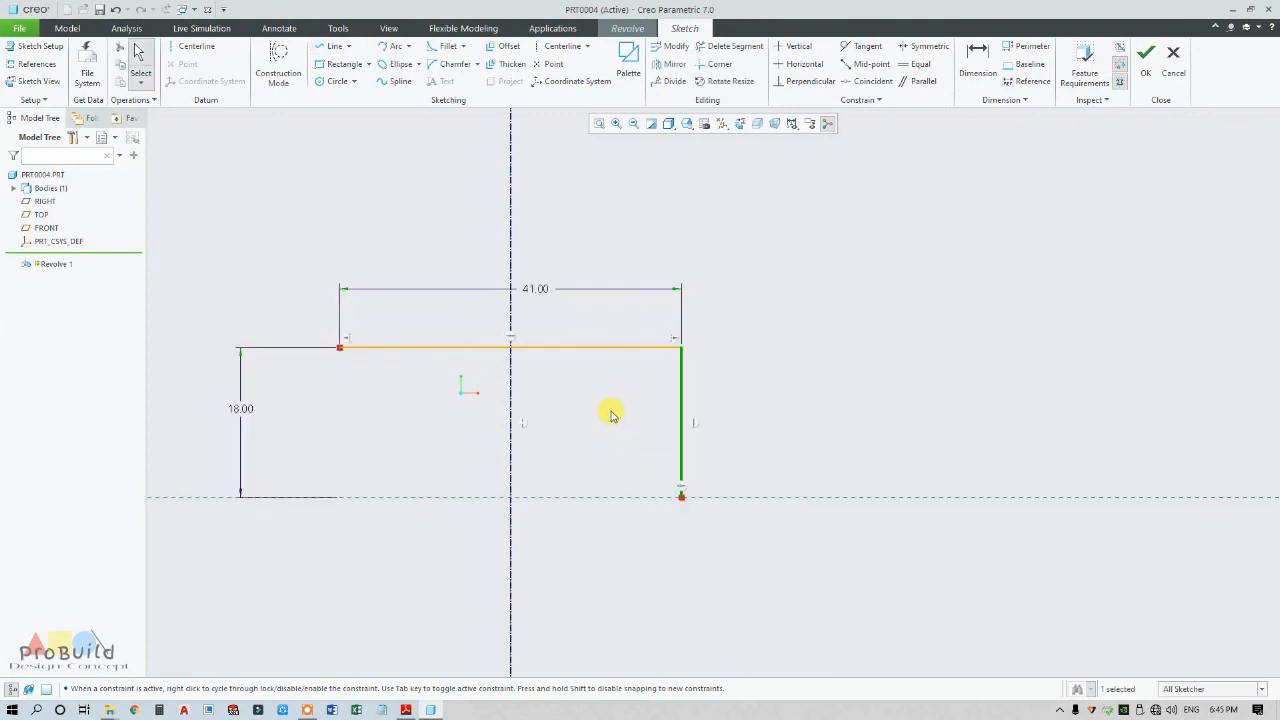
Offset the horizontal and vertical lines outward as a loop, using an offset value of -2
left_click(502, 47)
left_click(1233, 67)
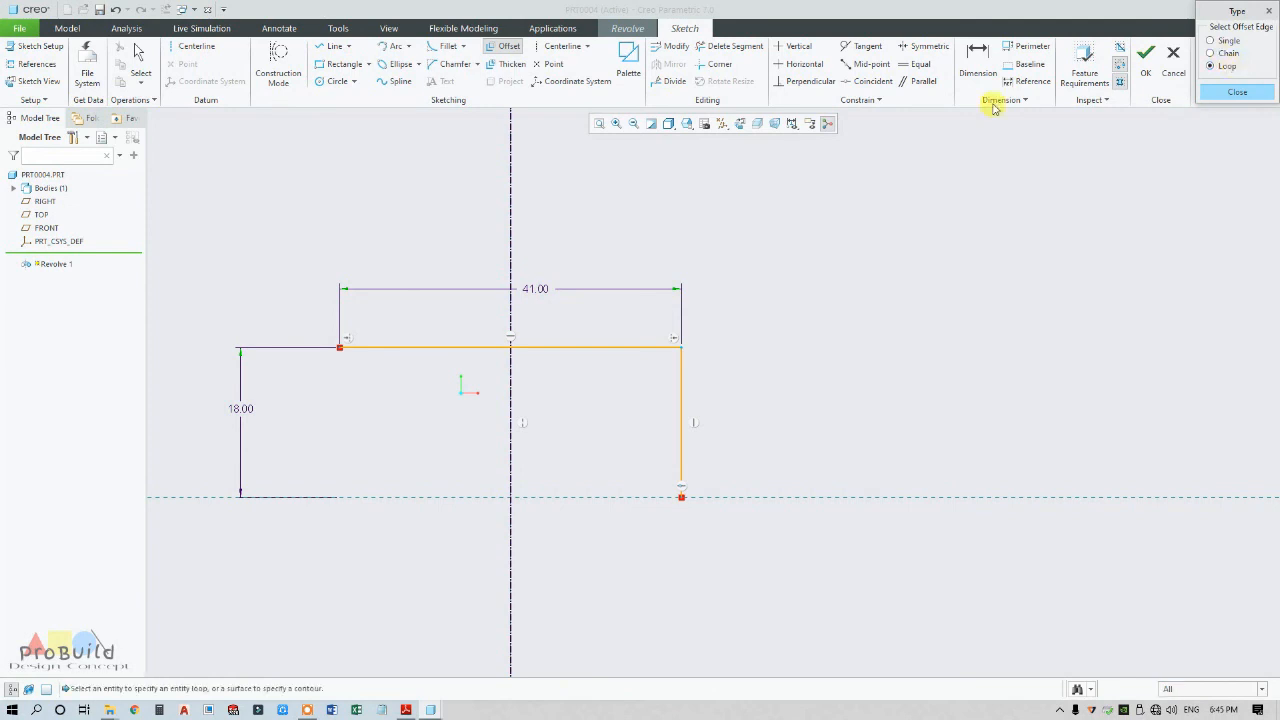
left_click(557, 347)
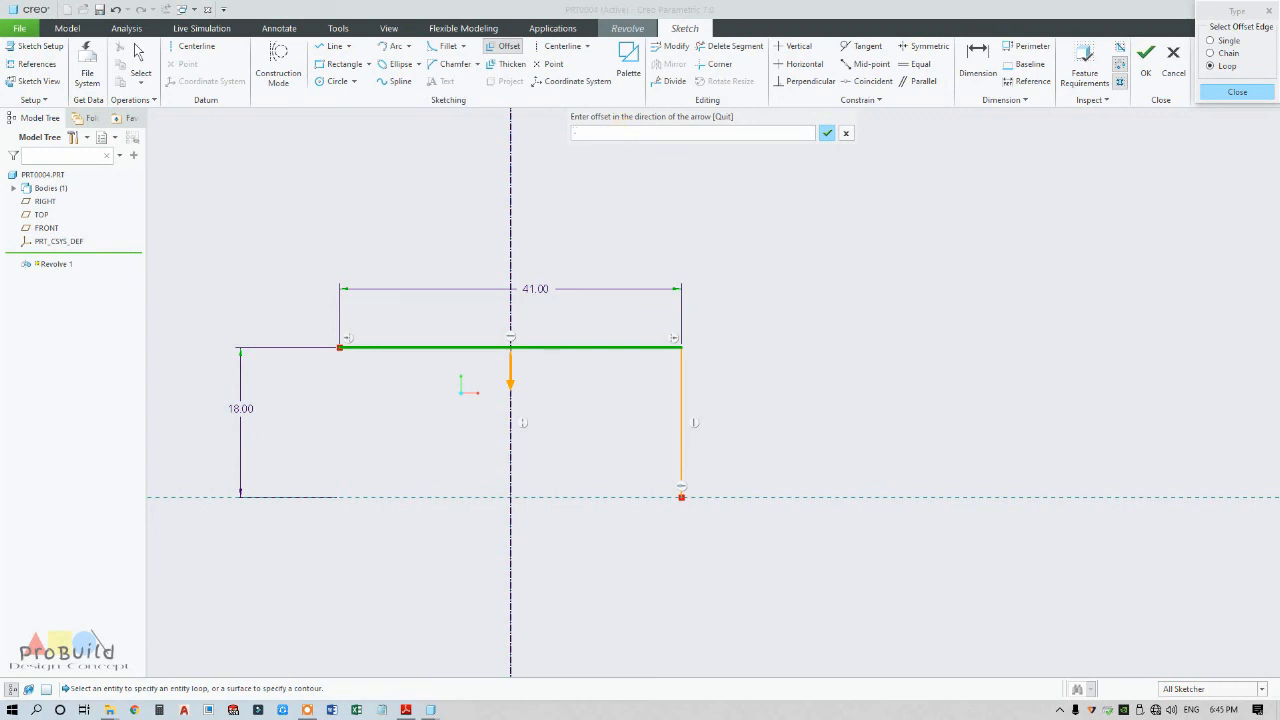
type("-2")
key("Return")
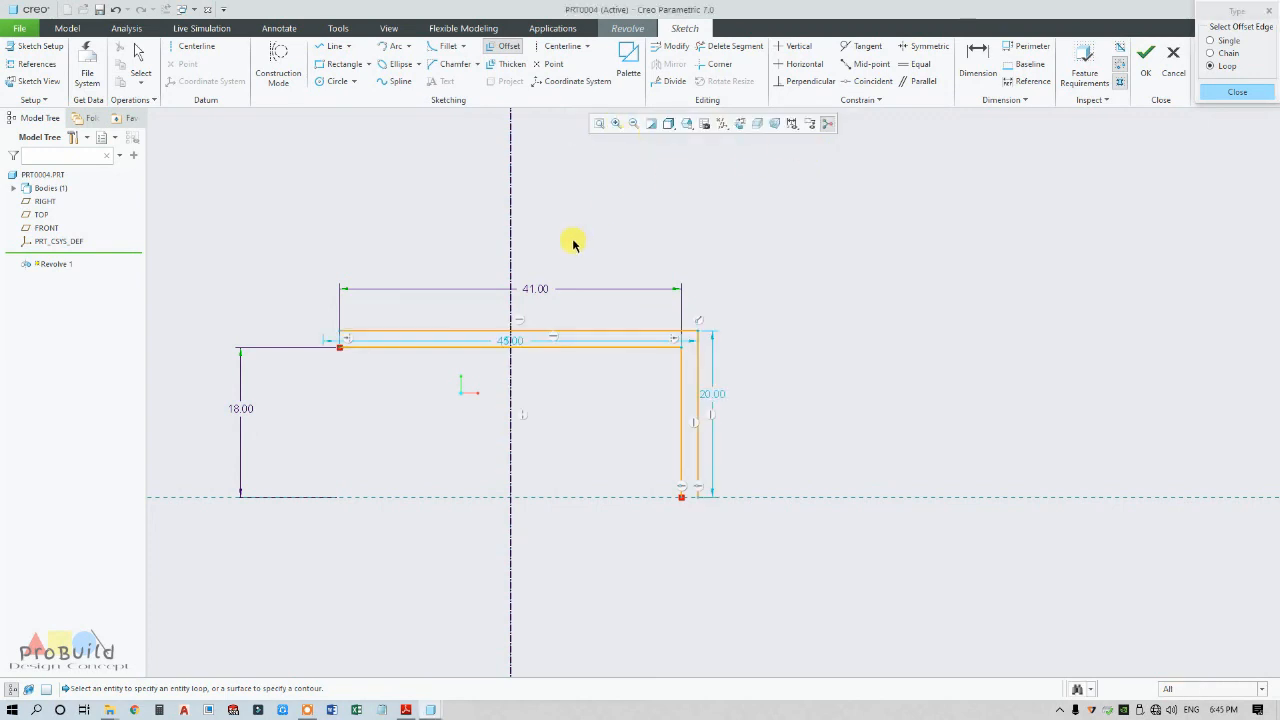
Draw a slanted line outward from the outer vertical line, starting about 16.75 below its top, down to the horizontal reference
scroll(600, 300, "down", 3)
scroll(657, 363, "up", 6)
left_click(334, 46)
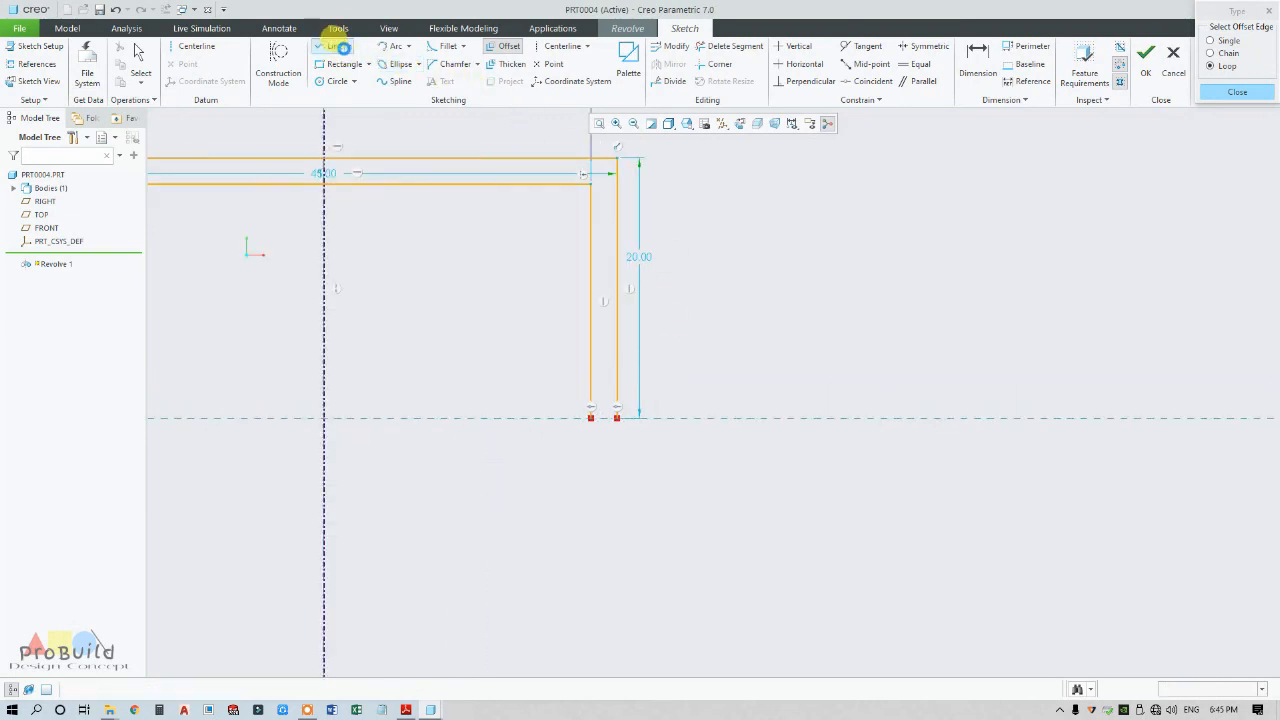
left_click(617, 378)
left_click(655, 418)
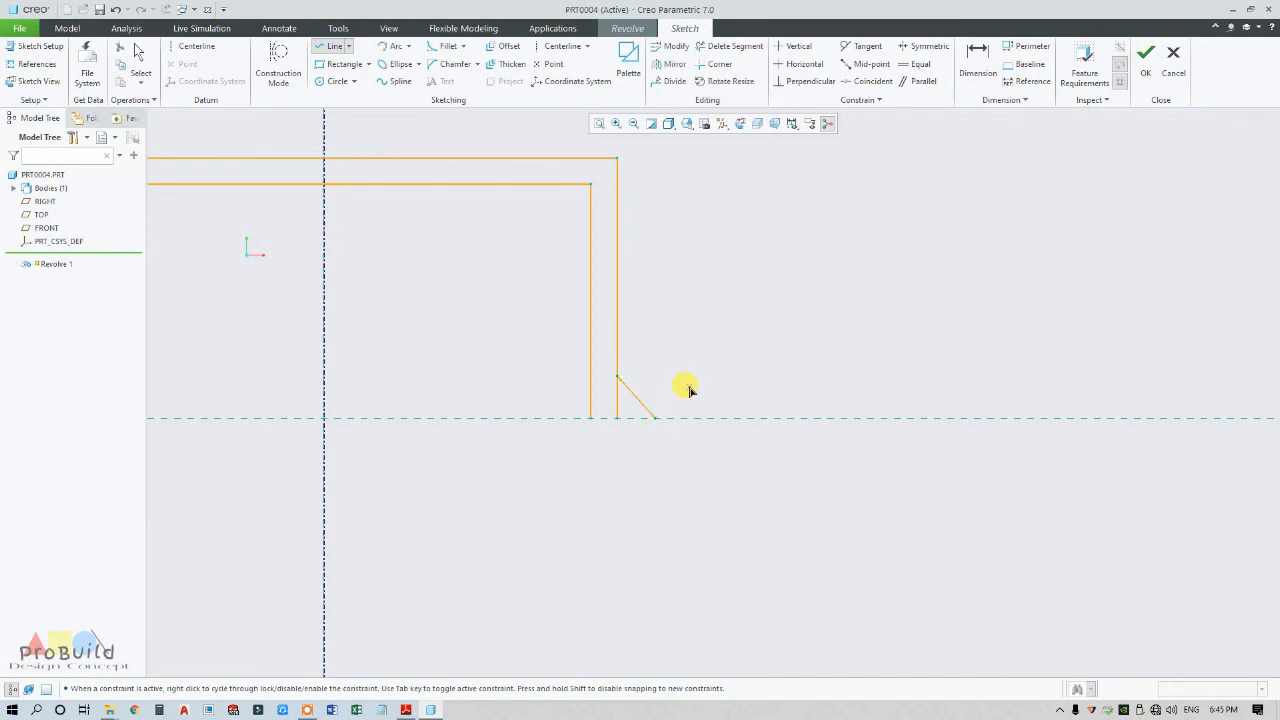
middle_click(686, 386)
Trim away the outer vertical line's segment below its junction with the slanted line
left_click(740, 46)
scroll(623, 406, "down", 3)
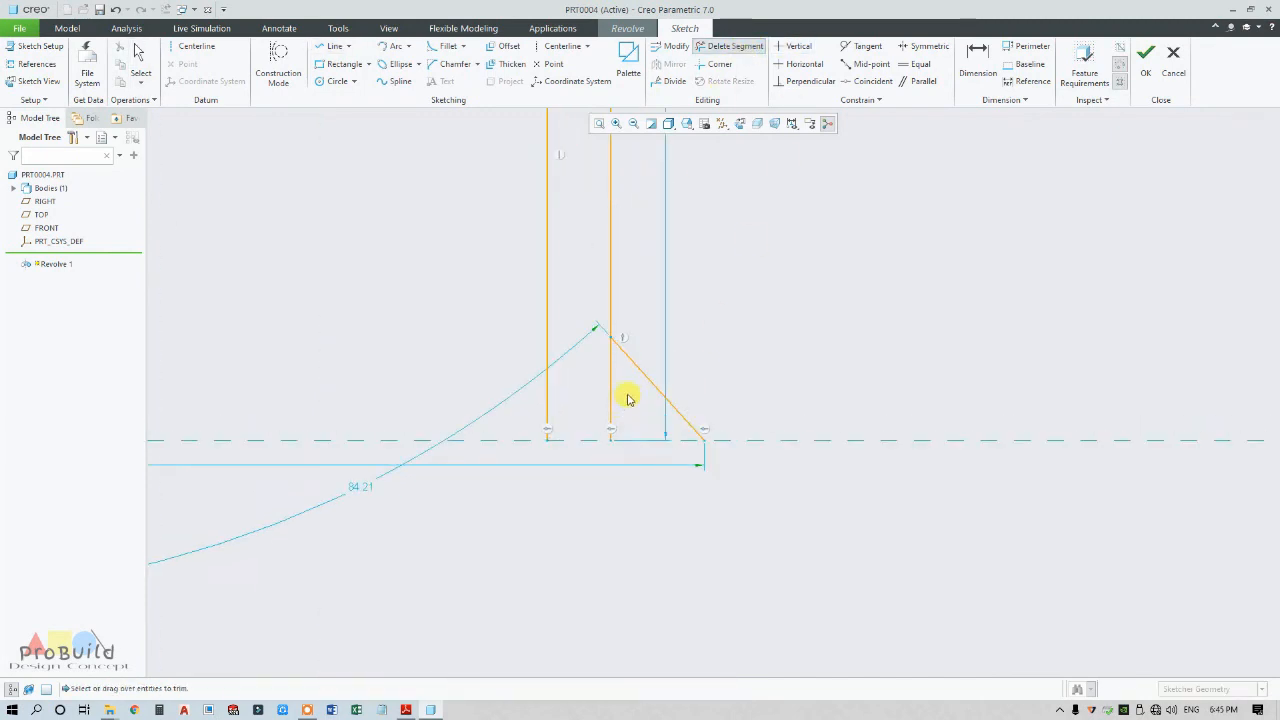
left_click(612, 398)
middle_click(614, 412)
Move the diameter dimension of the slanted line's lower end below the profile and set it to 50
scroll(615, 412, "up", 3)
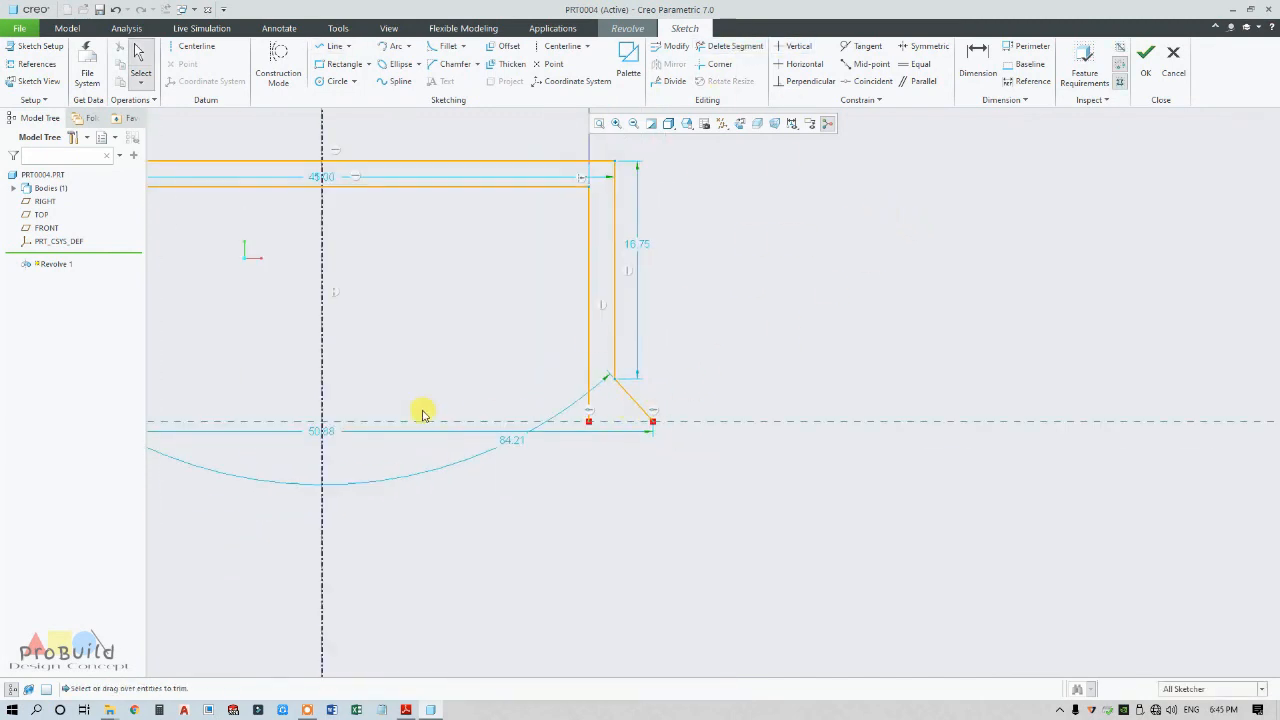
scroll(383, 443, "up", 3)
scroll(394, 417, "down", 1)
left_click_drag(394, 417, 437, 500)
double_click(448, 507)
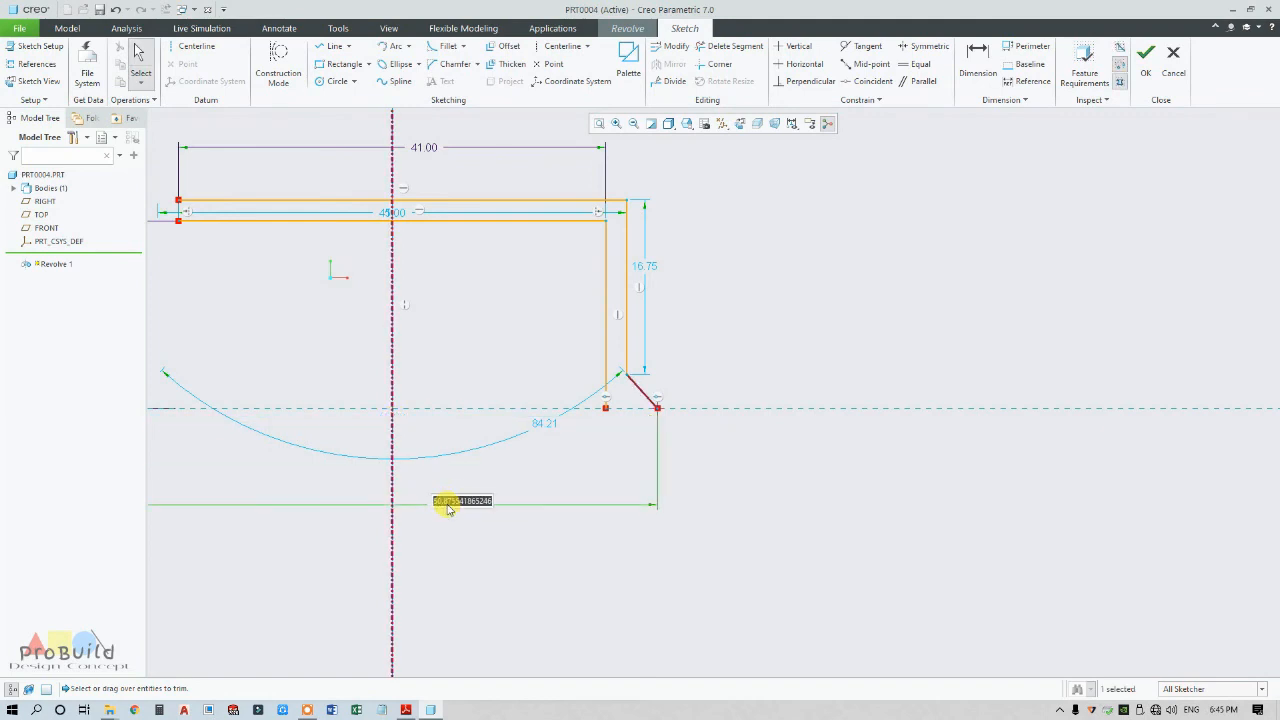
type("50")
key("Return")
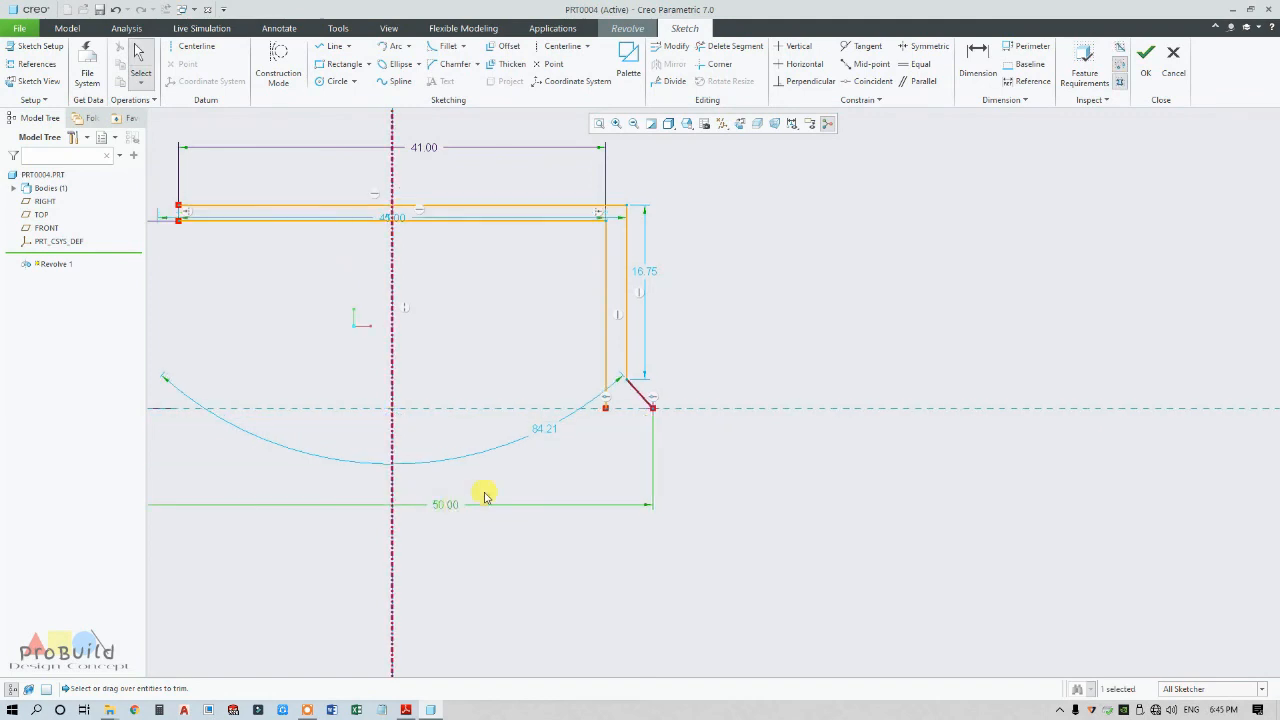
left_click(746, 406)
Dimension the angle between the slanted line and the horizontal reference at the slanted line's lower end as 330 degrees
left_click(980, 62)
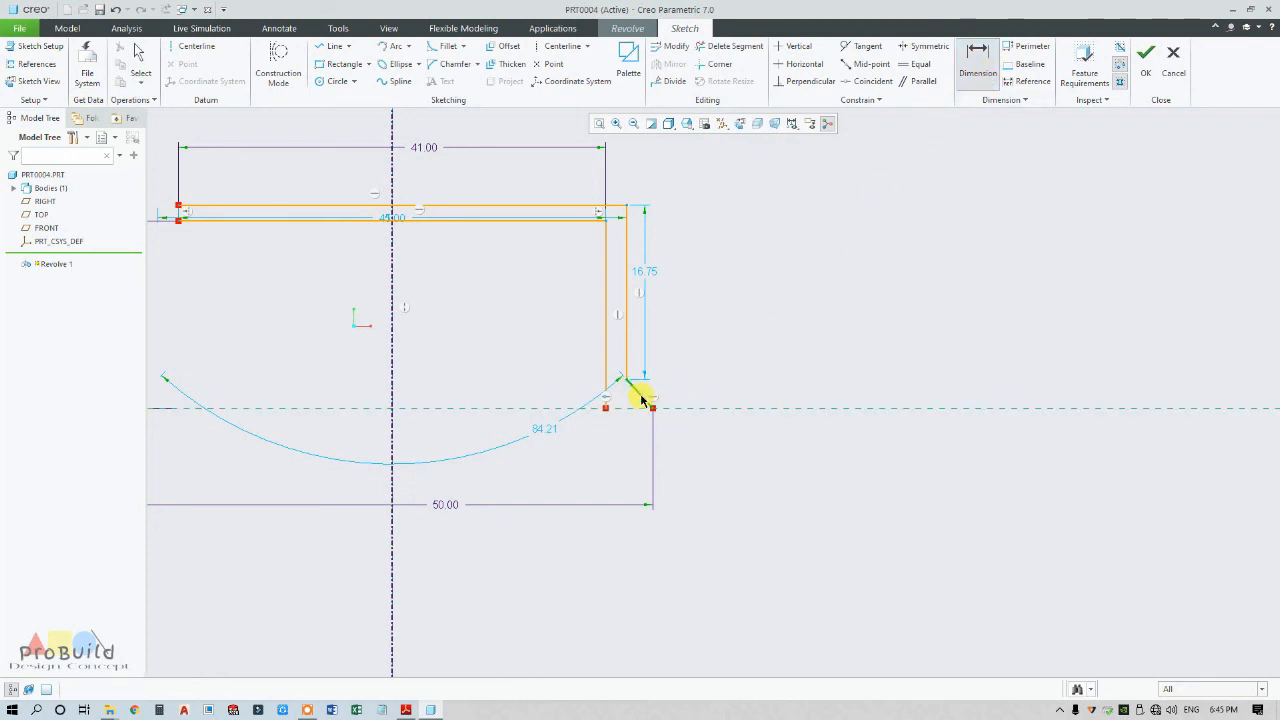
middle_click(711, 408)
middle_click(700, 421)
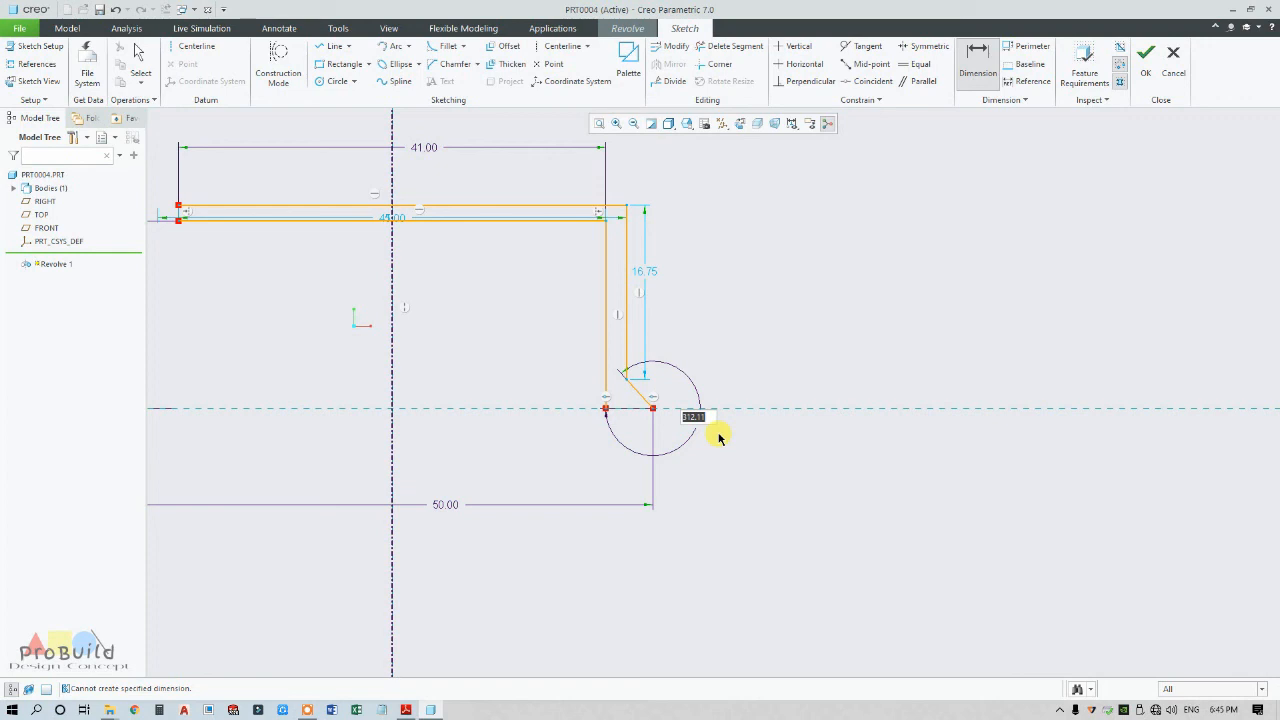
type("330")
key("Return")
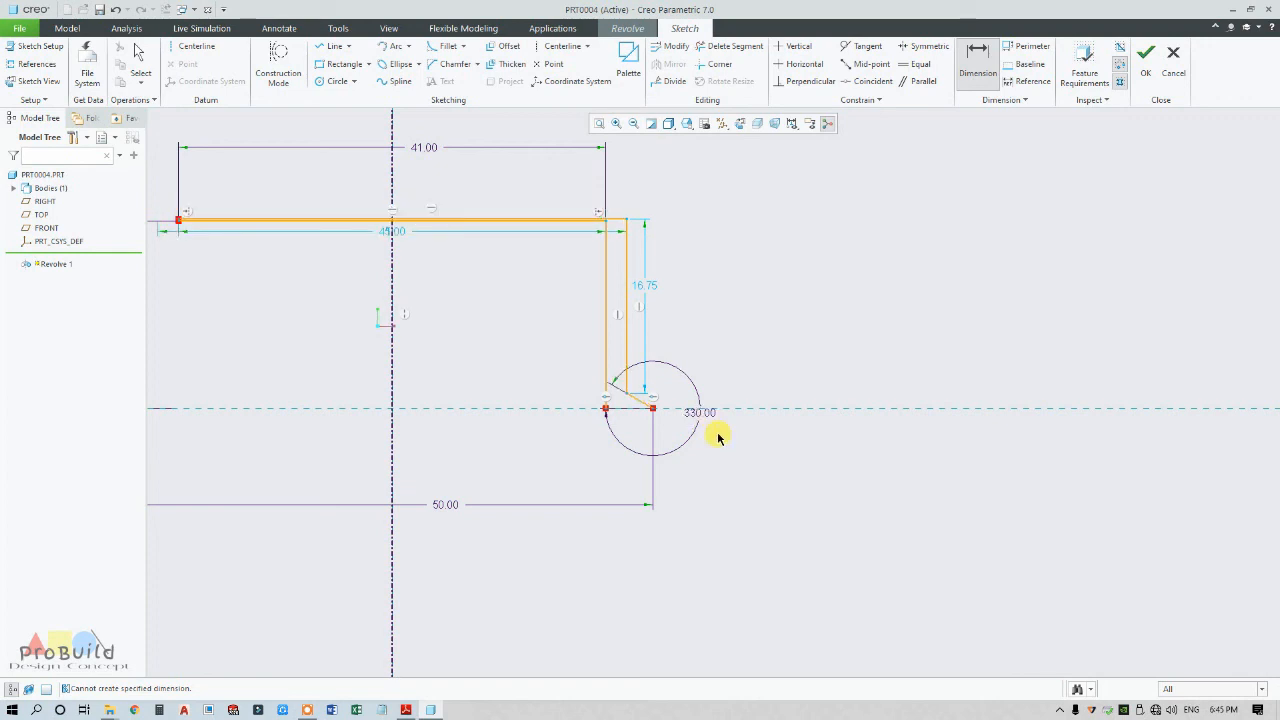
middle_click(606, 400)
Draw a horizontal line joining the lower ends of the inner vertical line and the slanted line
scroll(628, 408, "up", 3)
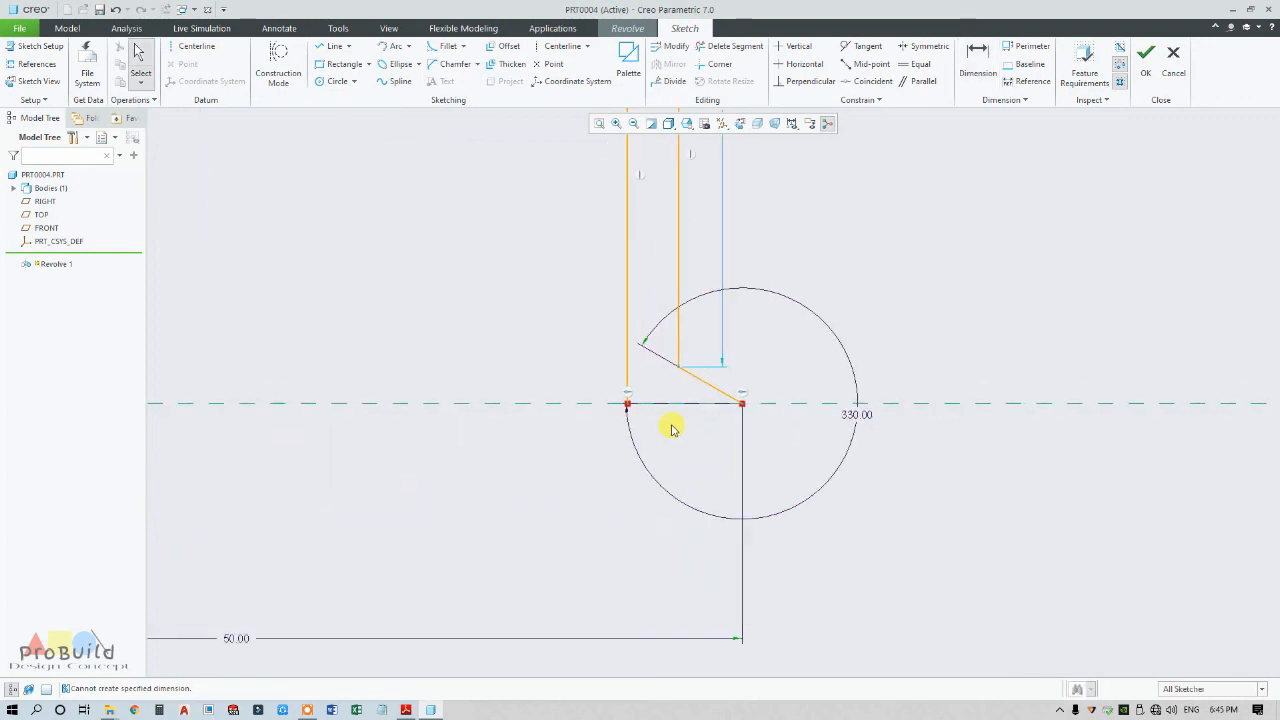
left_click(330, 46)
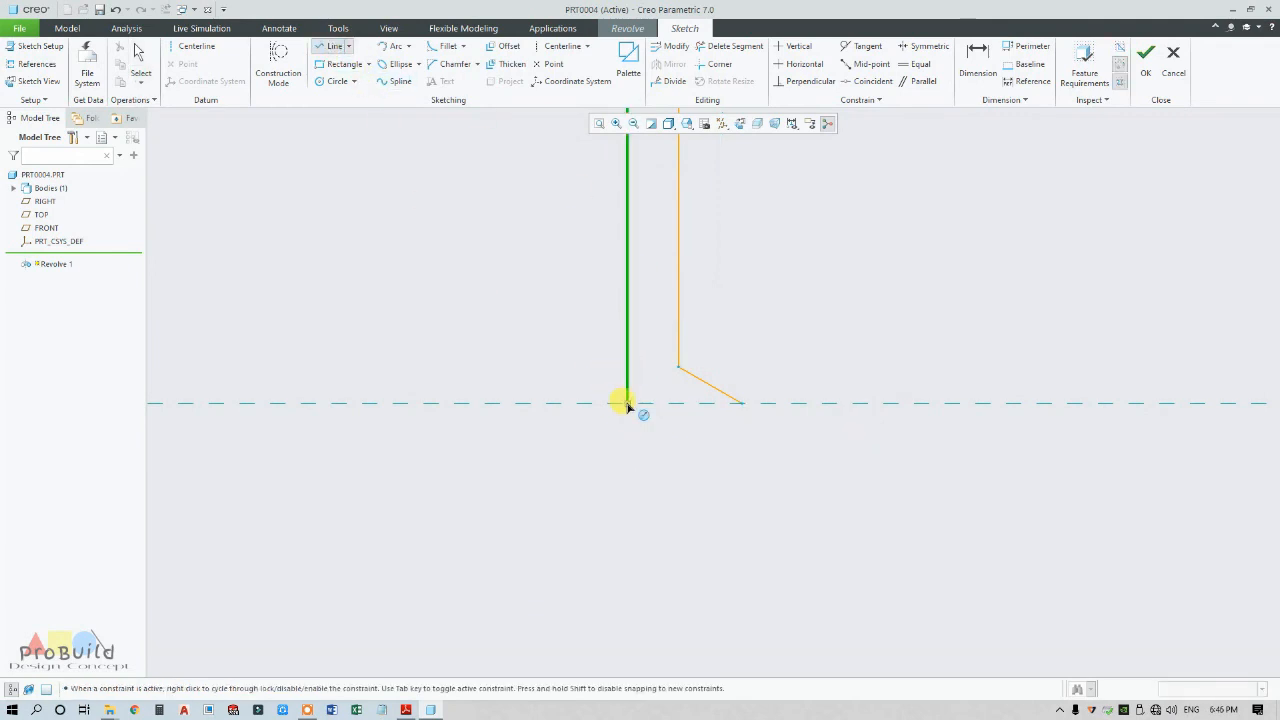
left_click(743, 403)
middle_click(777, 373)
middle_click(776, 375)
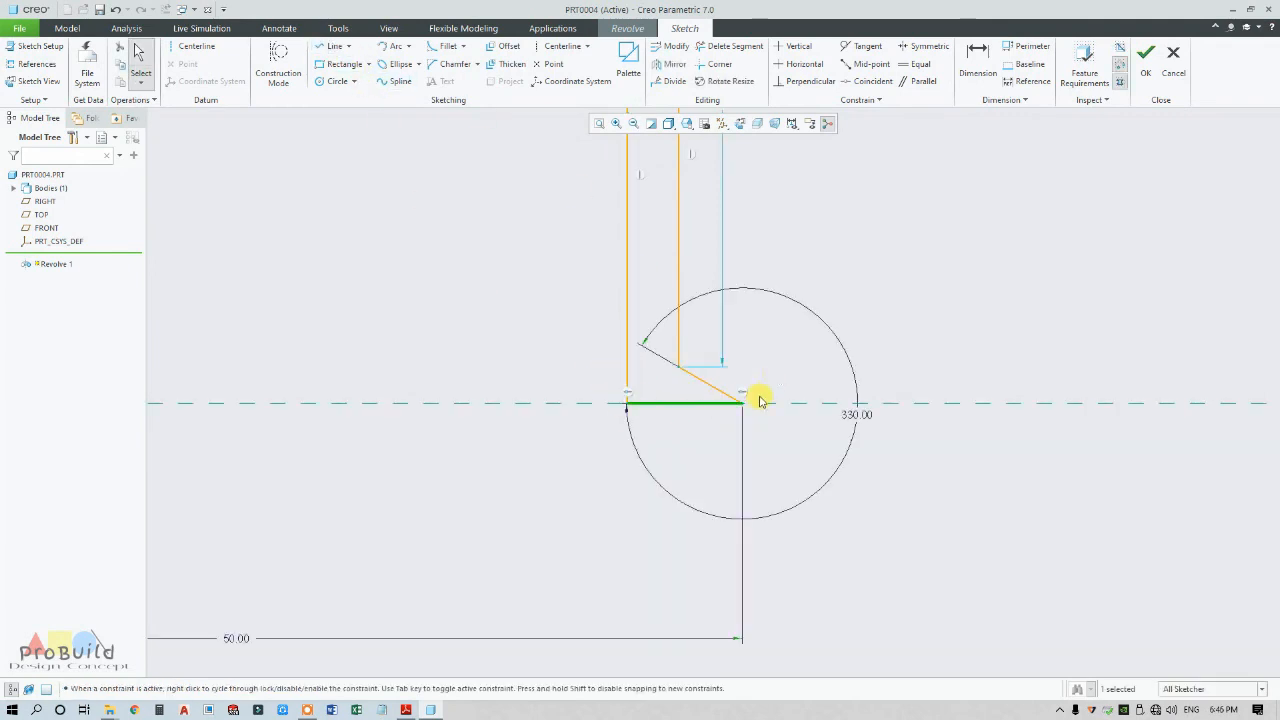
Move the outer vertical line's length dimension farther out, clear of the angle dimension
scroll(732, 468, "down", 4)
scroll(695, 305, "up", 3)
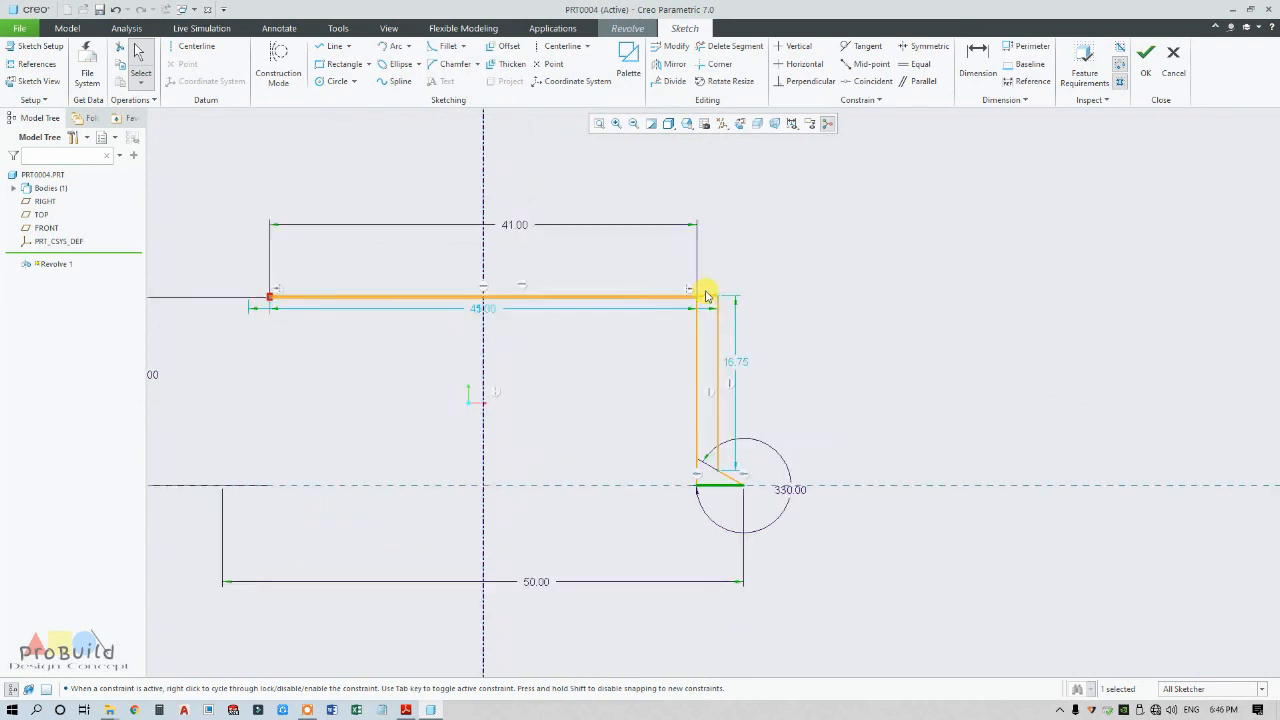
scroll(625, 365, "down", 4)
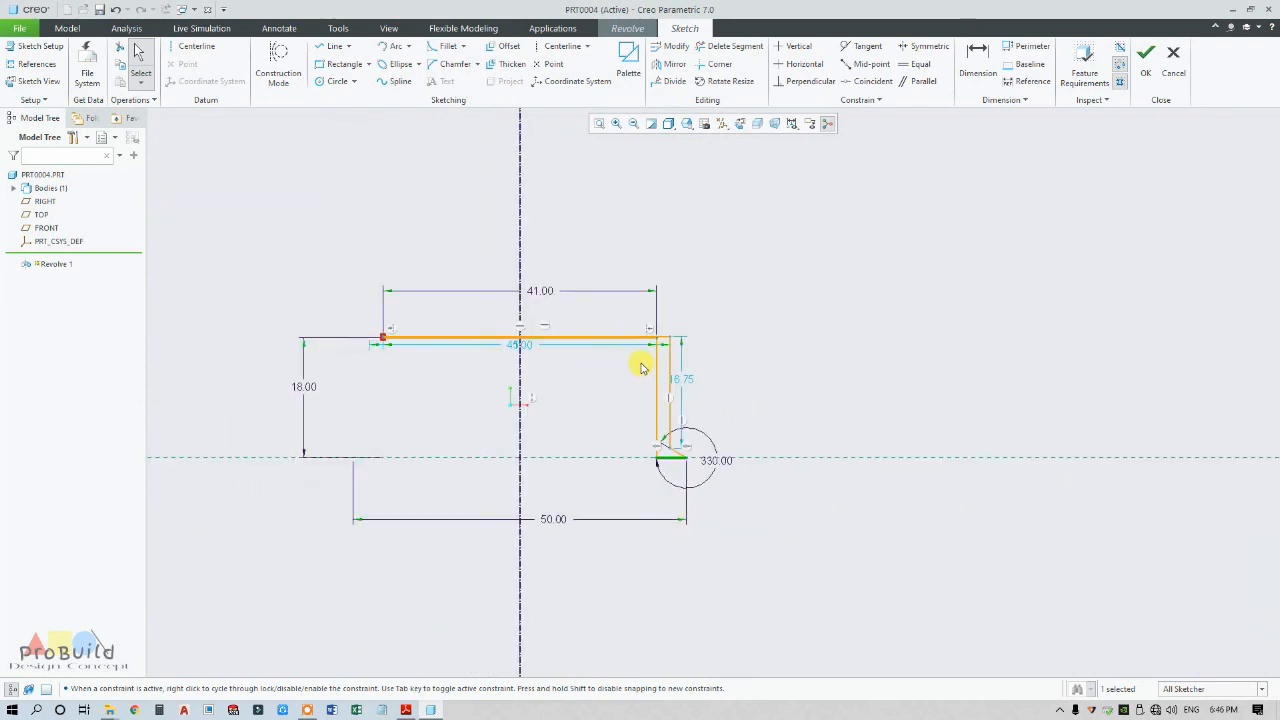
left_click_drag(687, 382, 742, 392)
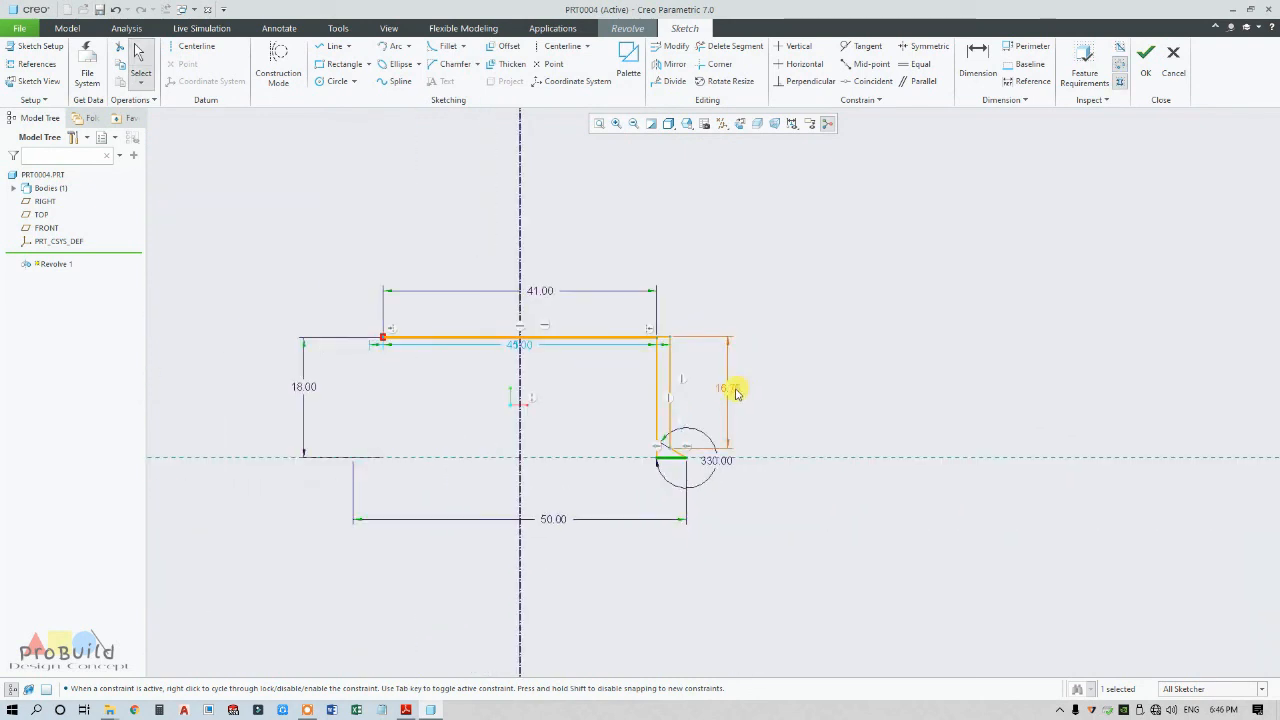
scroll(657, 337, "up", 5)
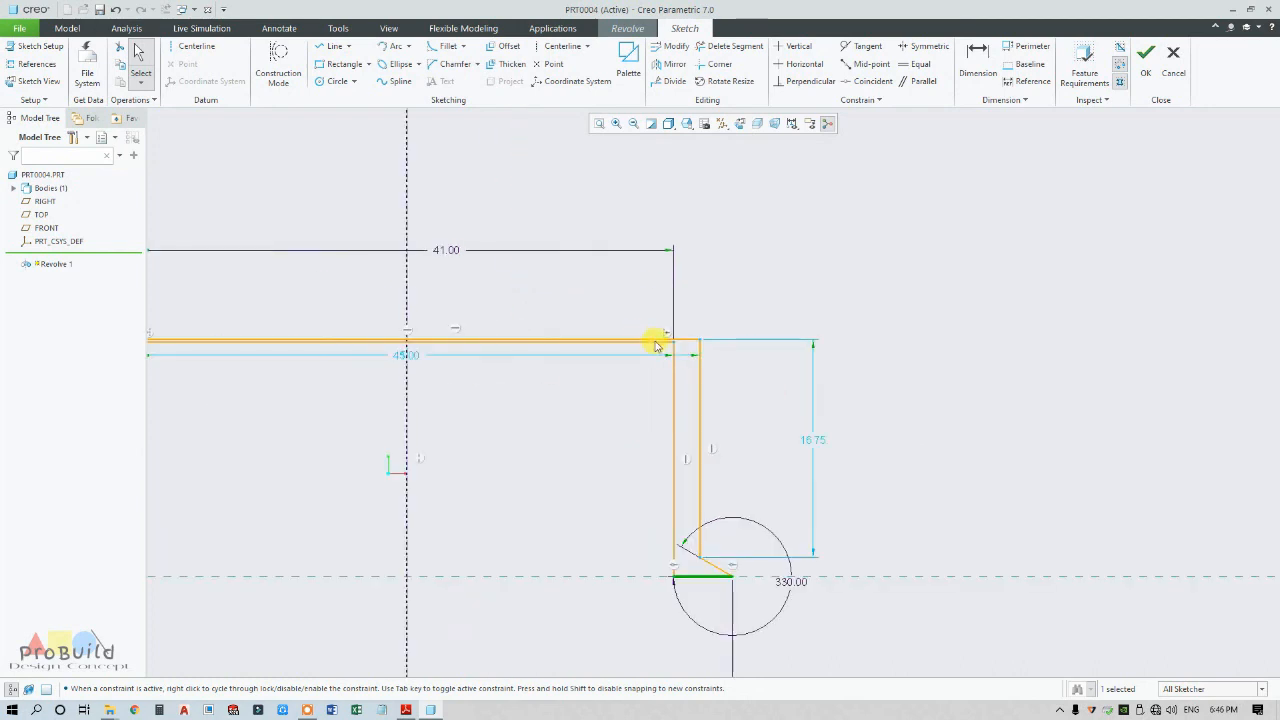
Dimension the height of the outer top line above the horizontal reference and set it to 20
key("d")
scroll(655, 307, "up", 2)
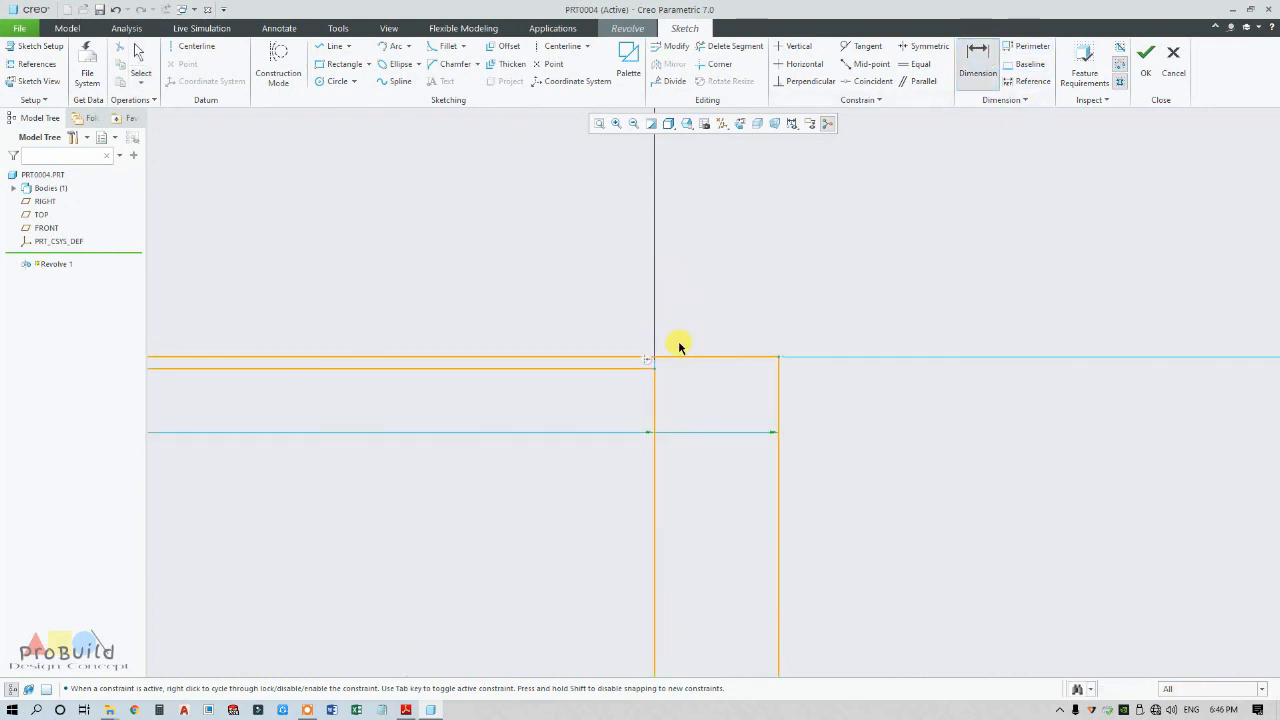
scroll(677, 350, "down", 5)
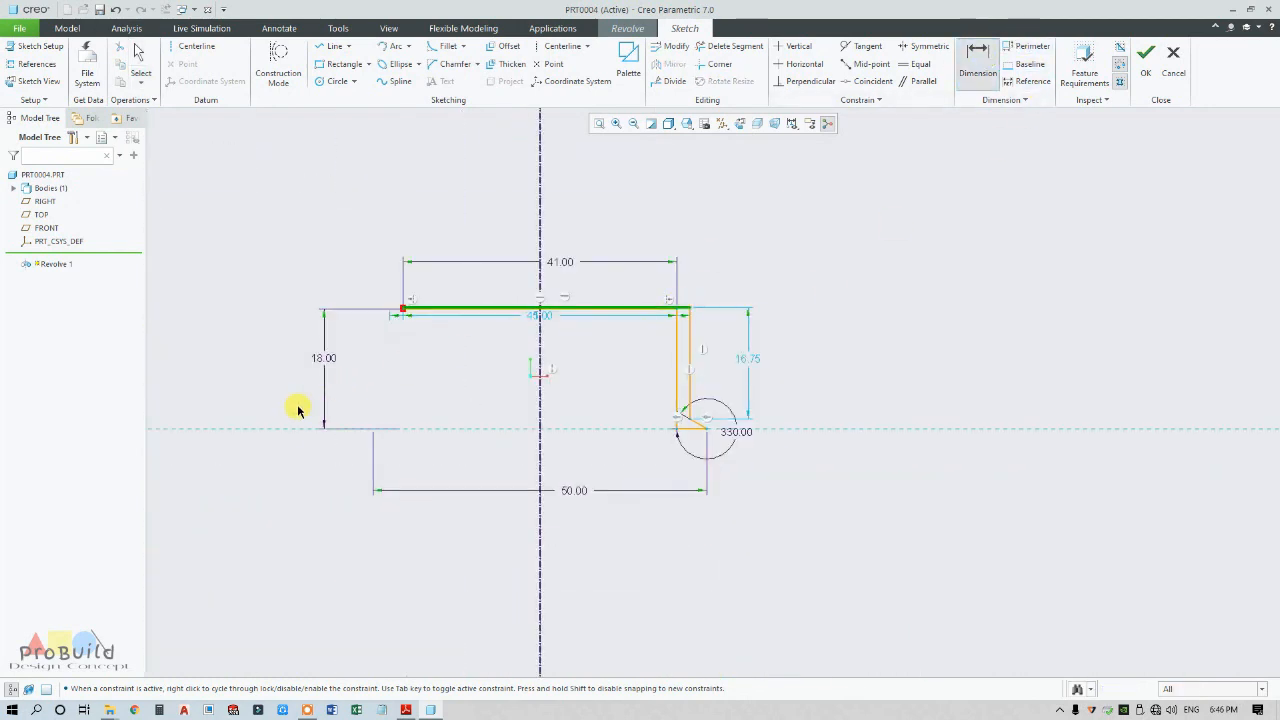
middle_click(275, 358)
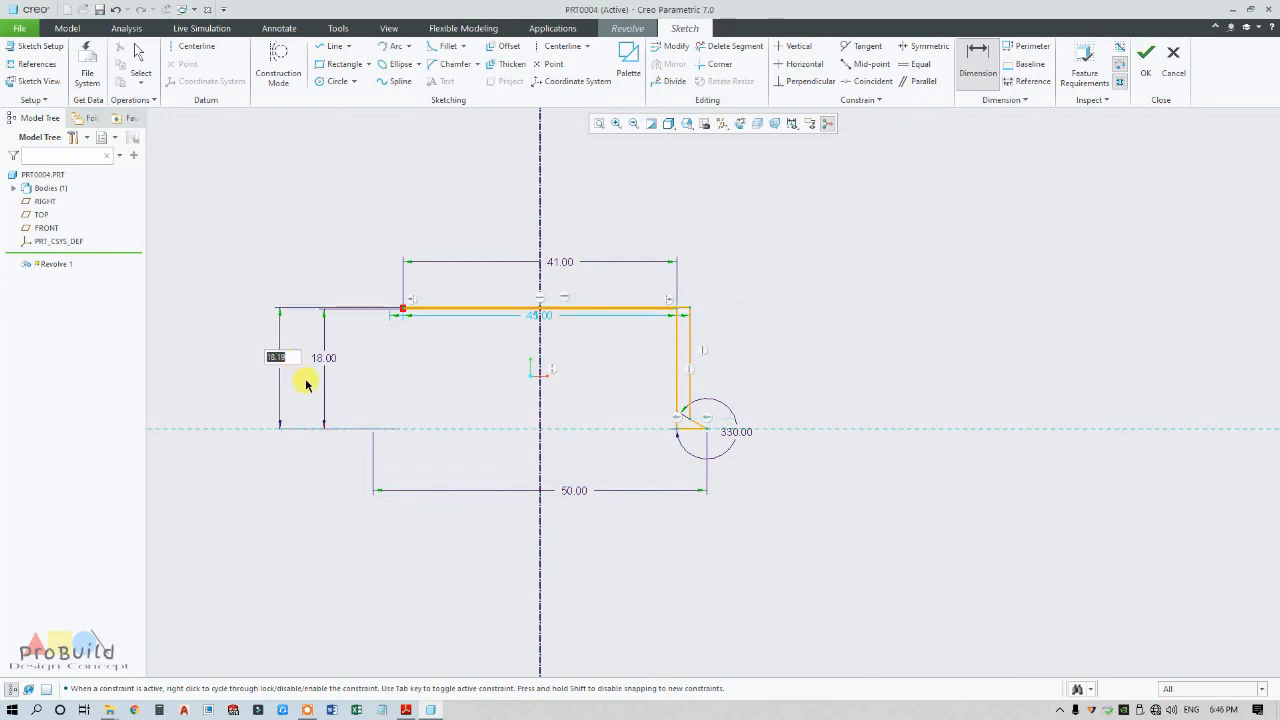
type("20")
key("Return")
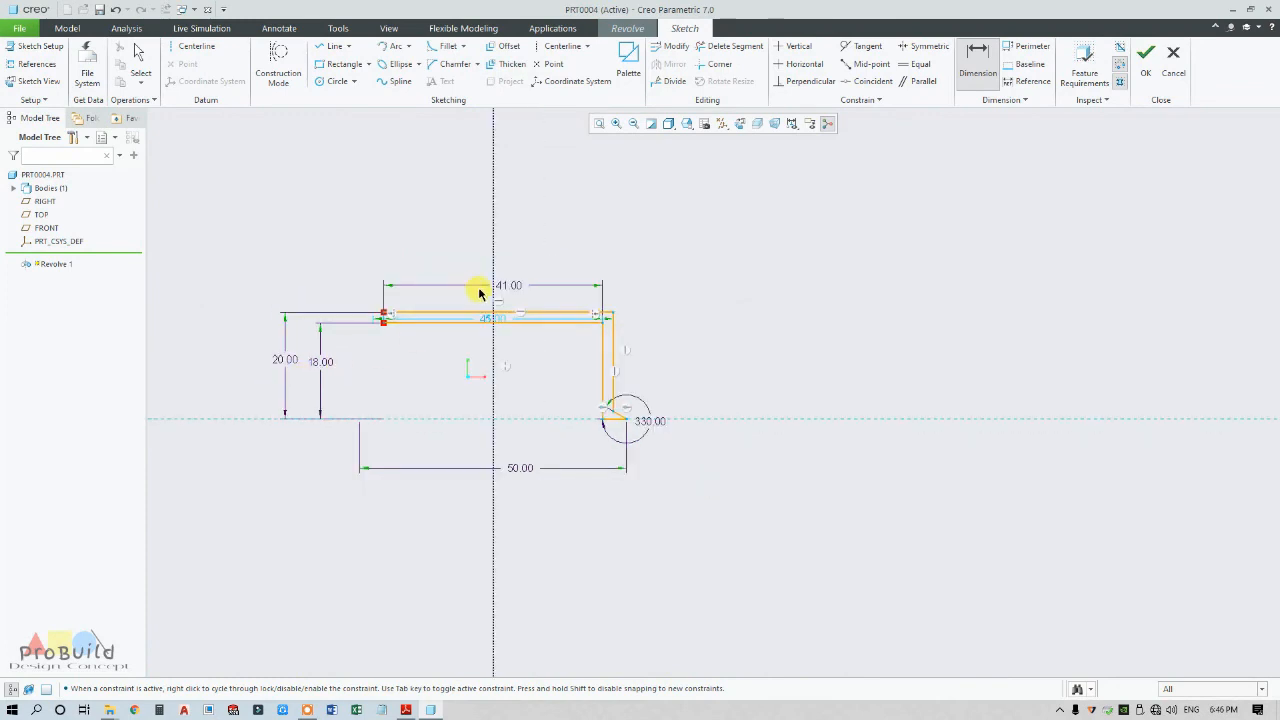
middle_click(471, 294)
Draw a short vertical line along the centerline connecting the outer and inner top lines
scroll(500, 292, "up", 2)
left_click(335, 46)
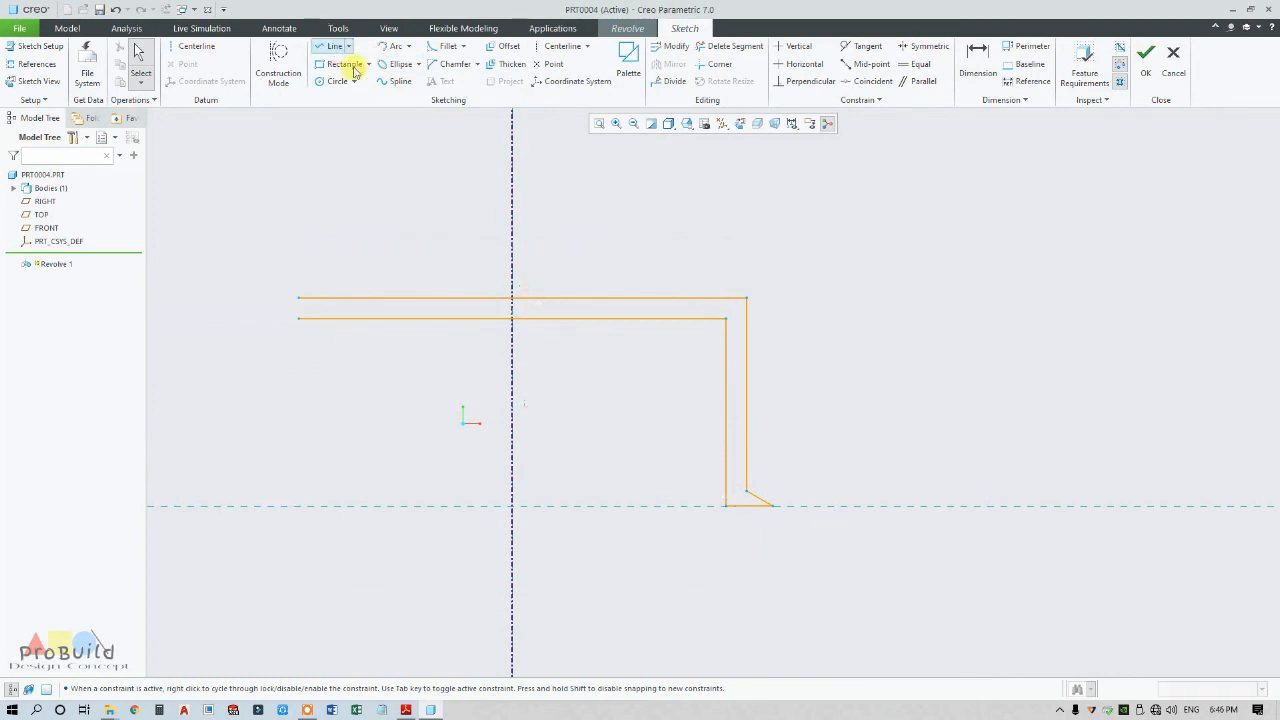
scroll(500, 303, "up", 4)
left_click(489, 287)
left_click(489, 337)
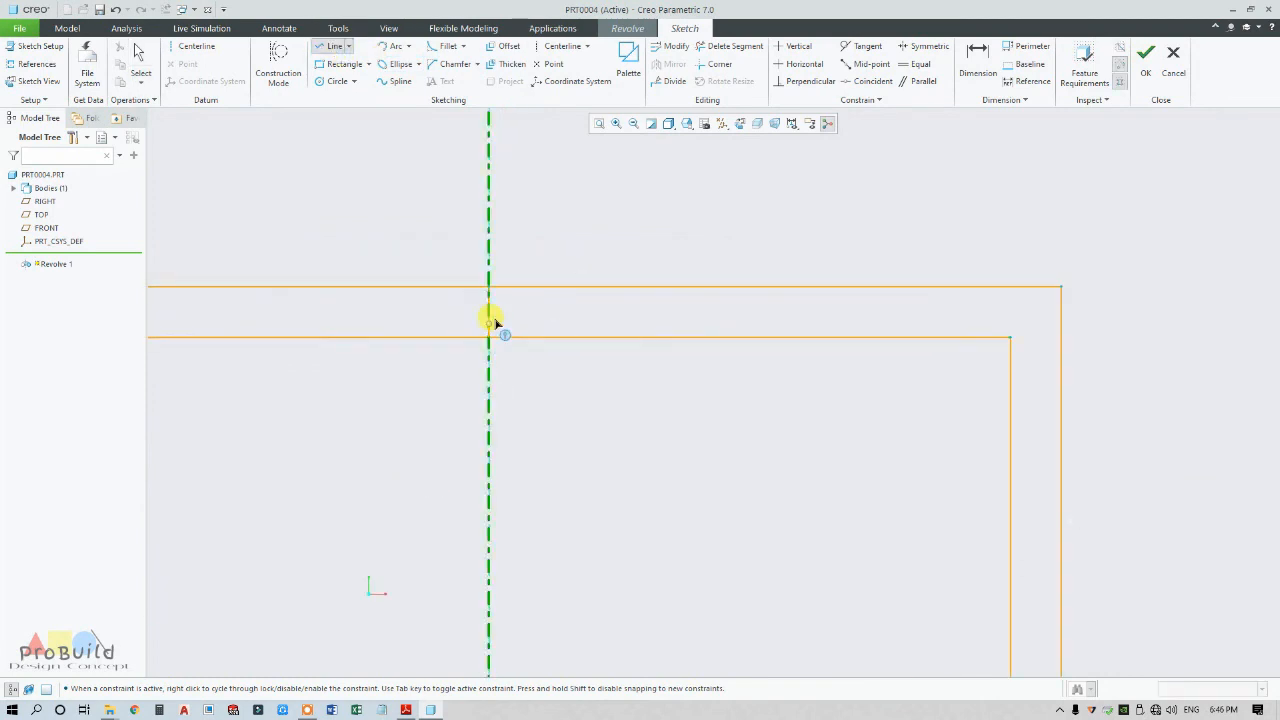
middle_click(534, 251)
Trim away the parts of both top lines that extend past the centerline, leaving a closed half profile
left_click(731, 47)
scroll(648, 333, "down", 1)
scroll(648, 333, "down", 2)
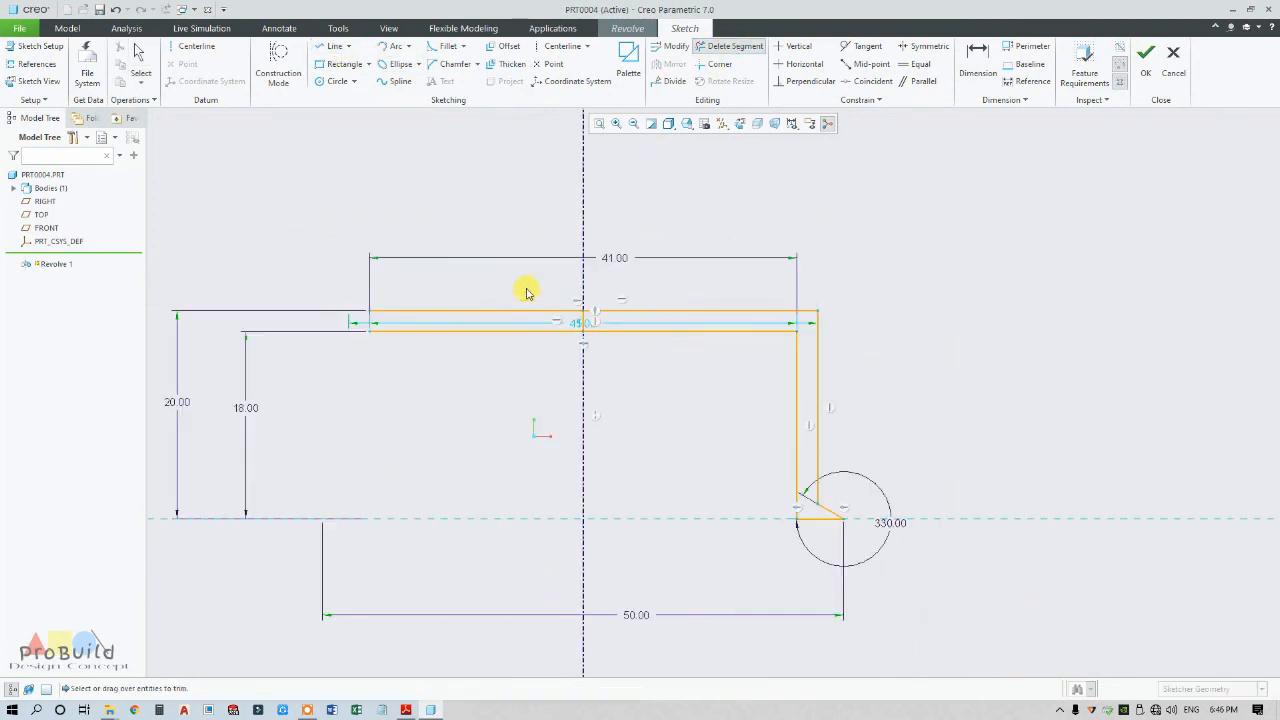
left_click_drag(529, 289, 420, 423)
middle_click(428, 407)
scroll(777, 497, "up", 1)
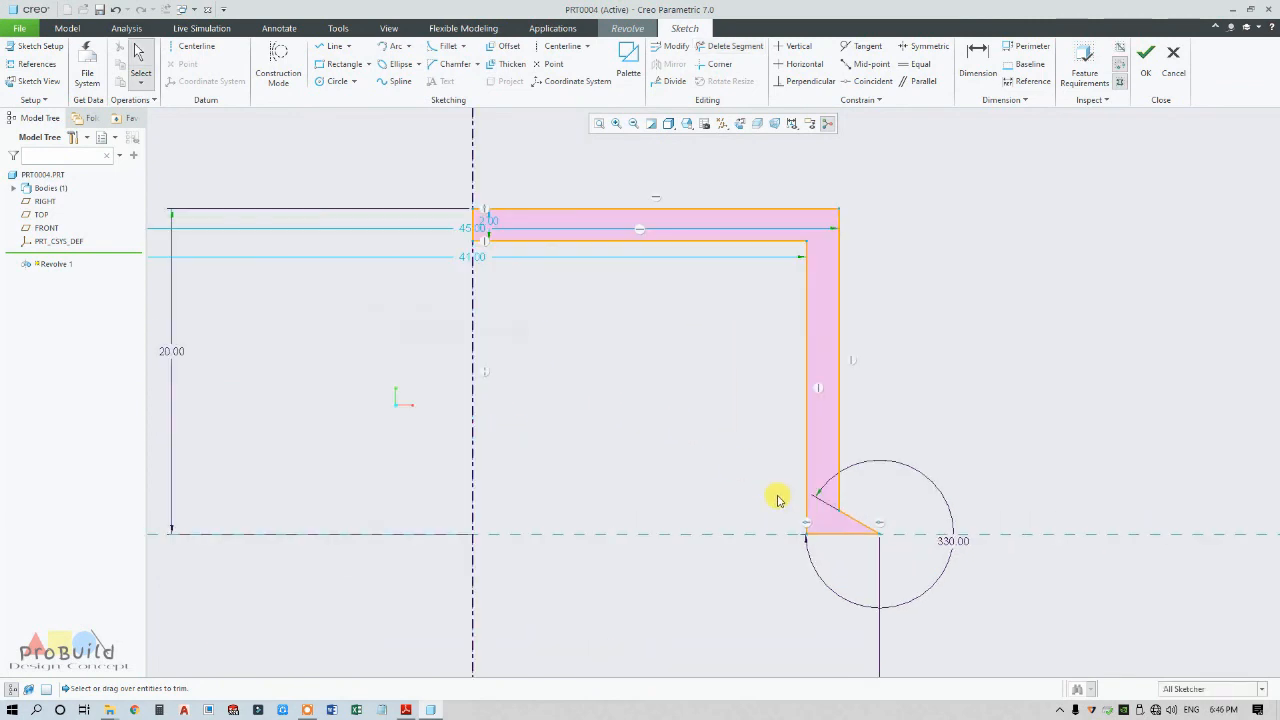
Compare the sketch with page 8 of the PDF drawings, move the inner 41 diameter dimension below the top wall and make it strong
scroll(614, 449, "down", 3)
scroll(559, 513, "up", 3)
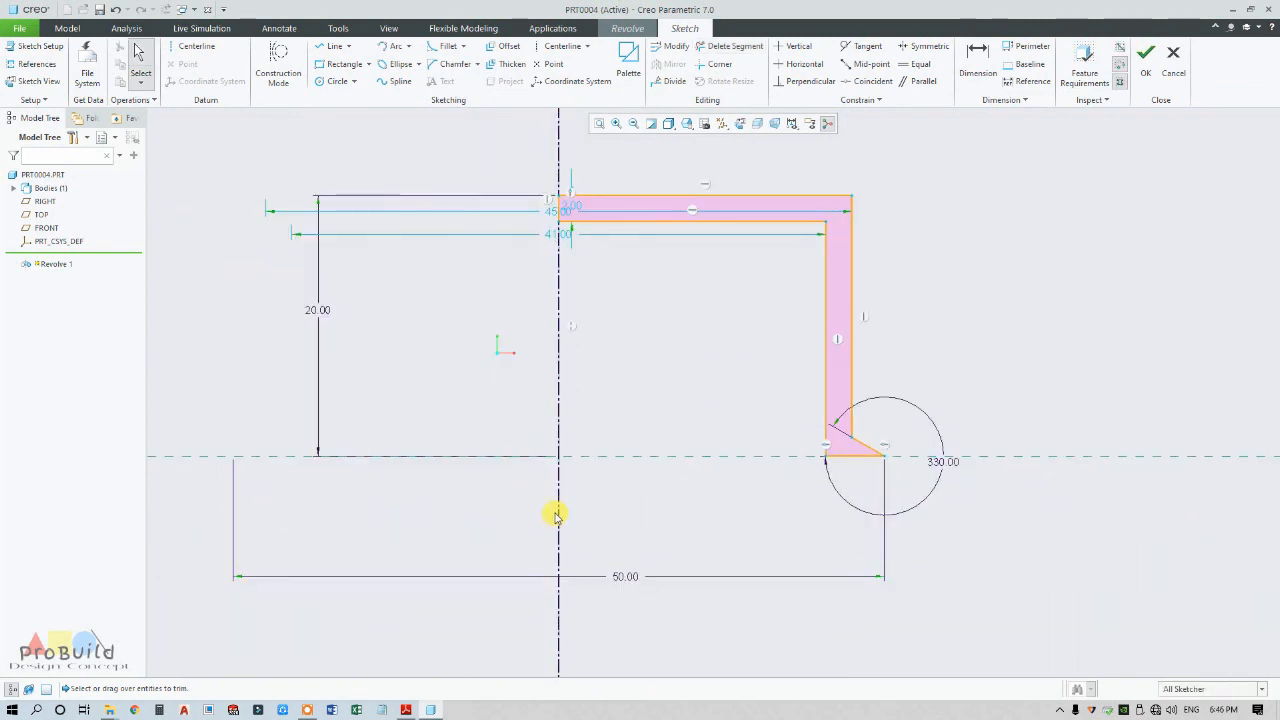
left_click(405, 710)
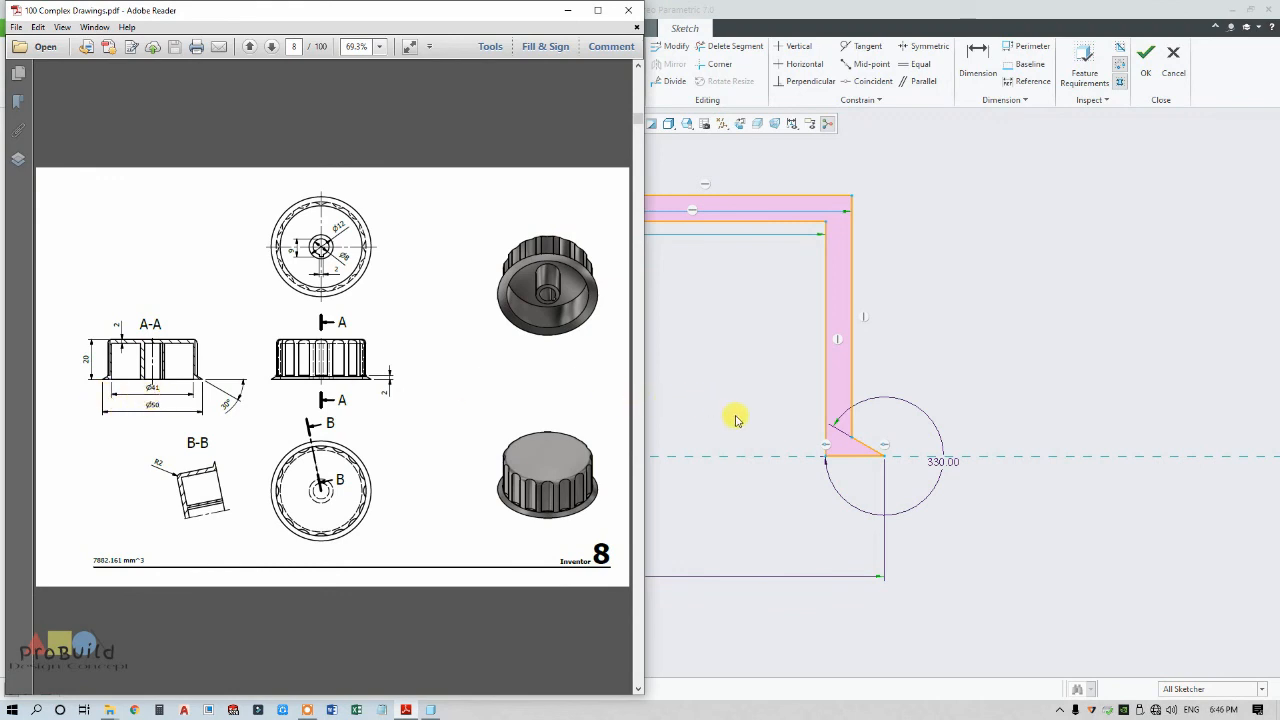
left_click(1045, 358)
scroll(957, 371, "down", 4)
scroll(563, 294, "up", 3)
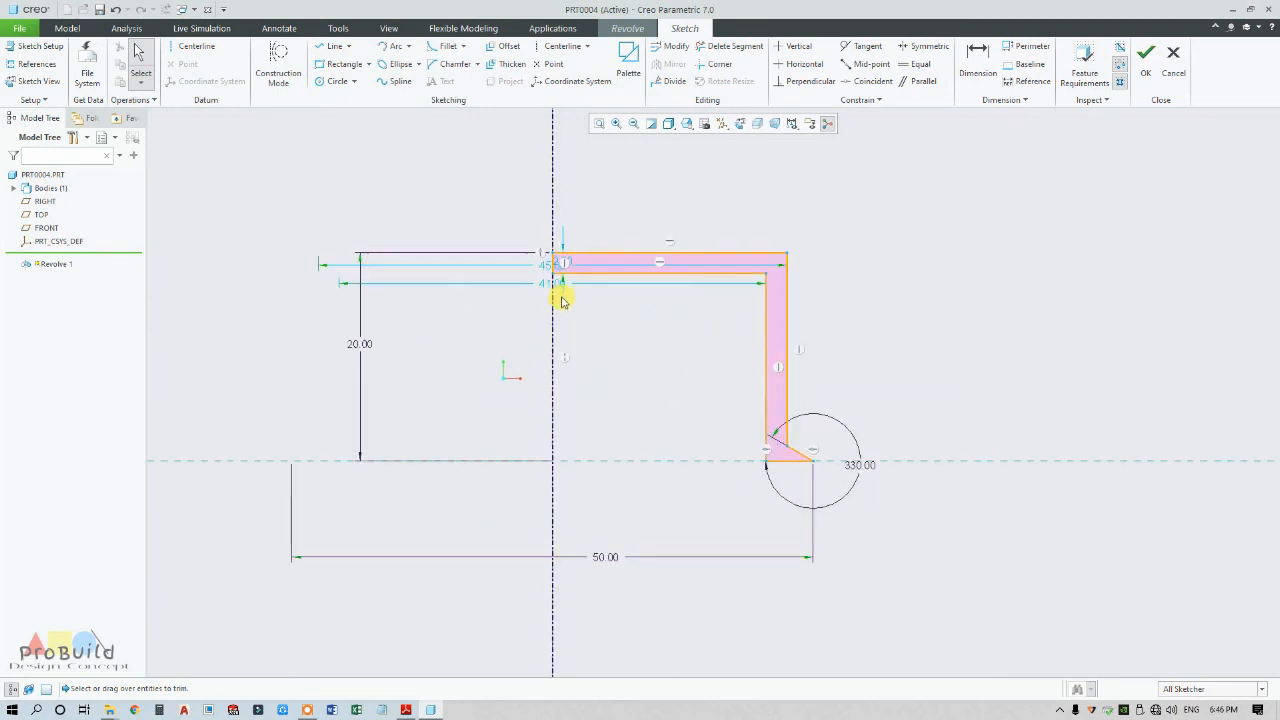
left_click_drag(557, 288, 528, 345)
right_click(528, 344)
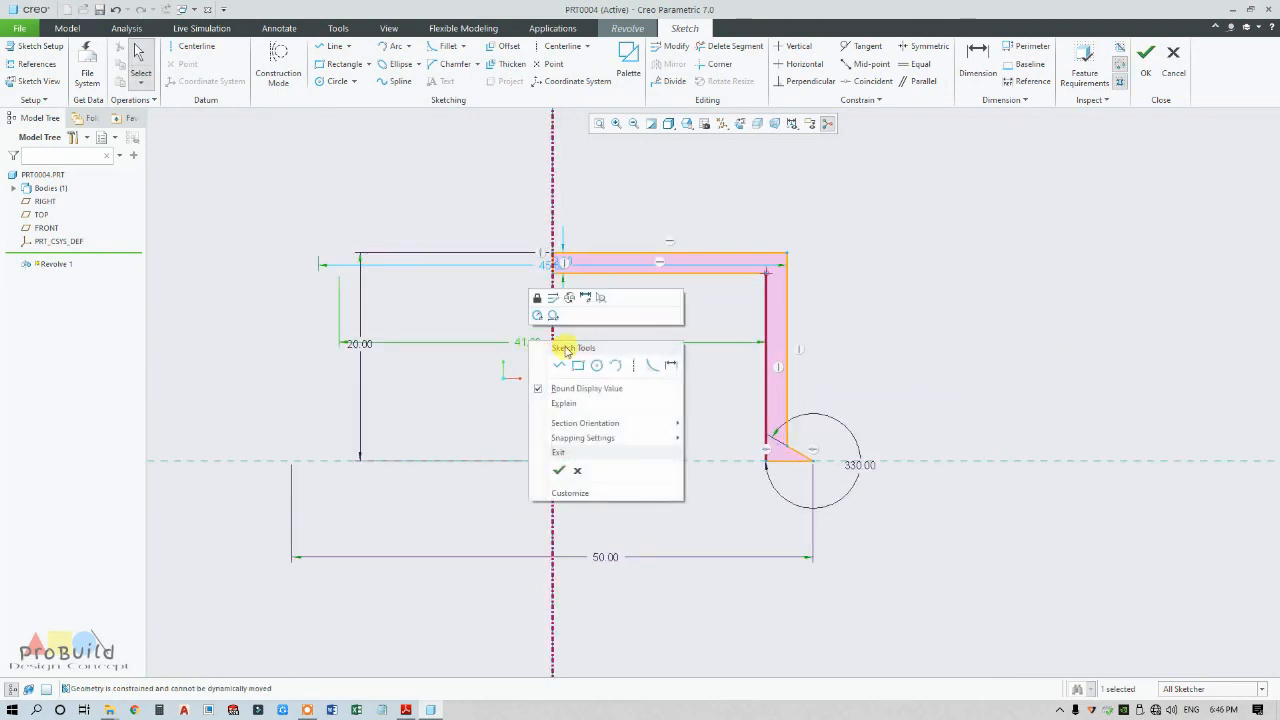
left_click(586, 303)
middle_click(637, 309)
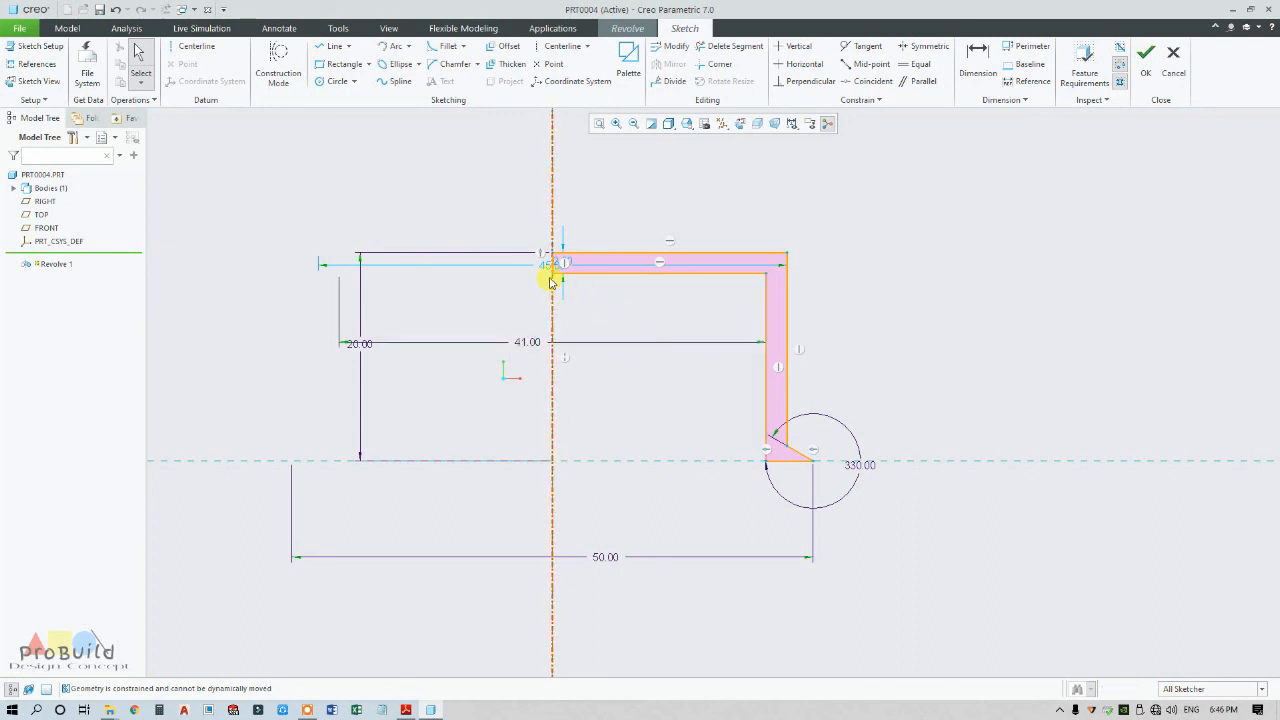
Move the outer diameter, wall thickness and overall height dimensions clear of the profile, making the 2 thickness dimension strong
middle_click(543, 212)
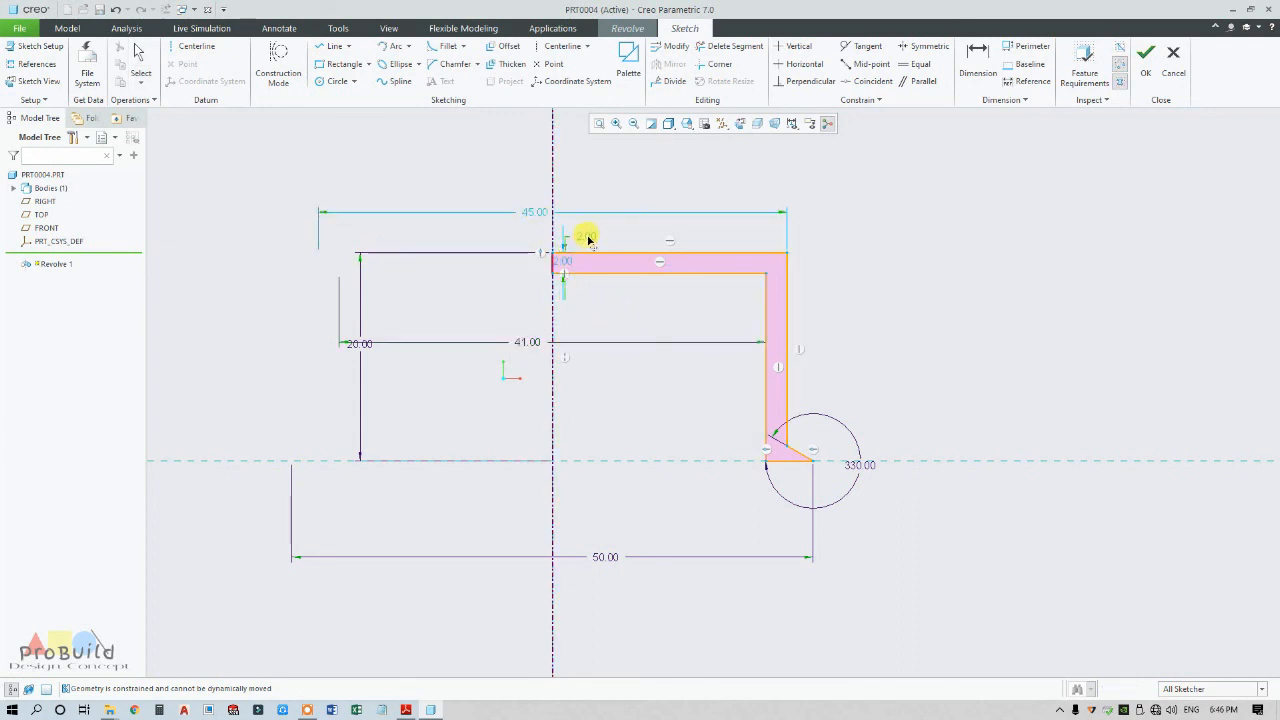
right_click(597, 238)
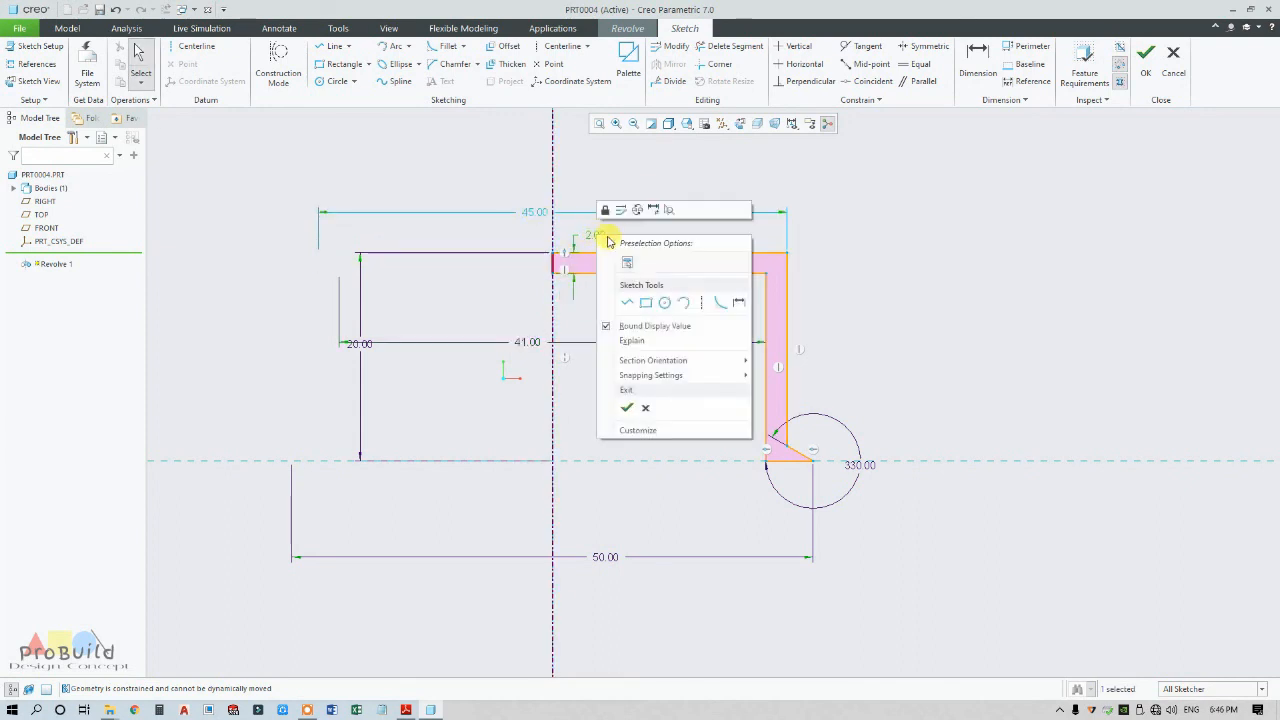
left_click(655, 215)
middle_click(672, 184)
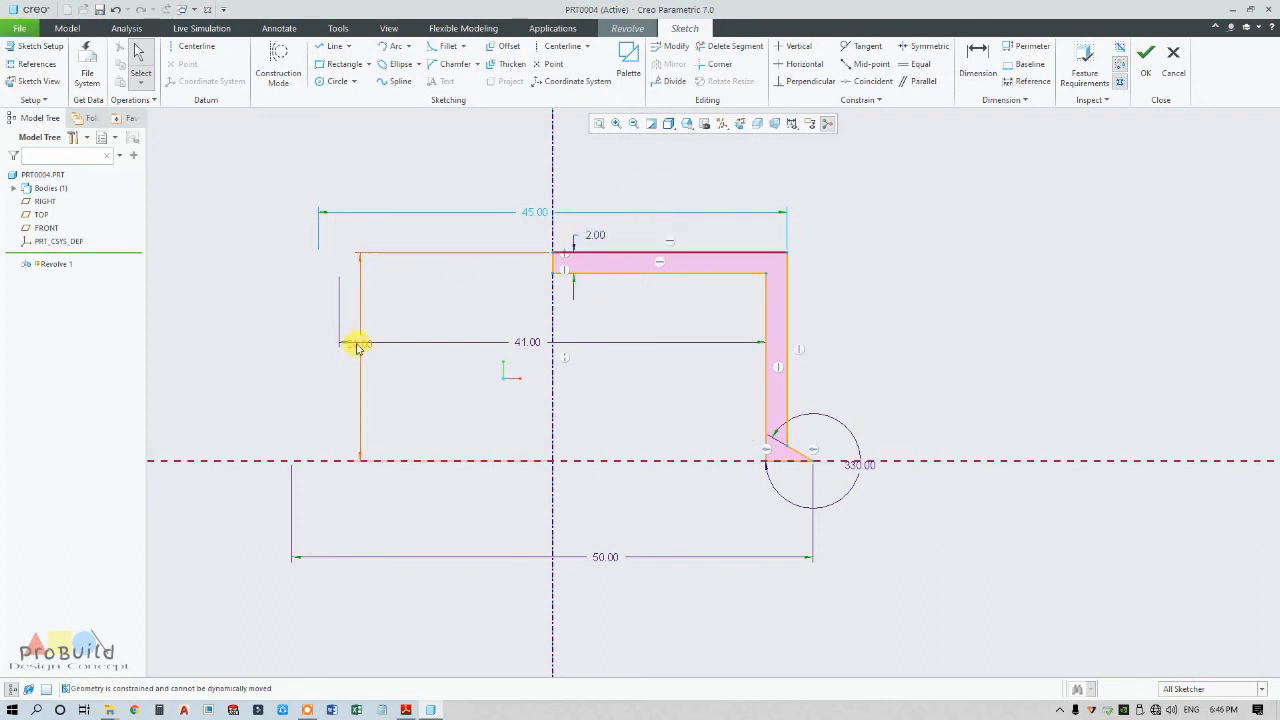
left_click_drag(352, 340, 306, 346)
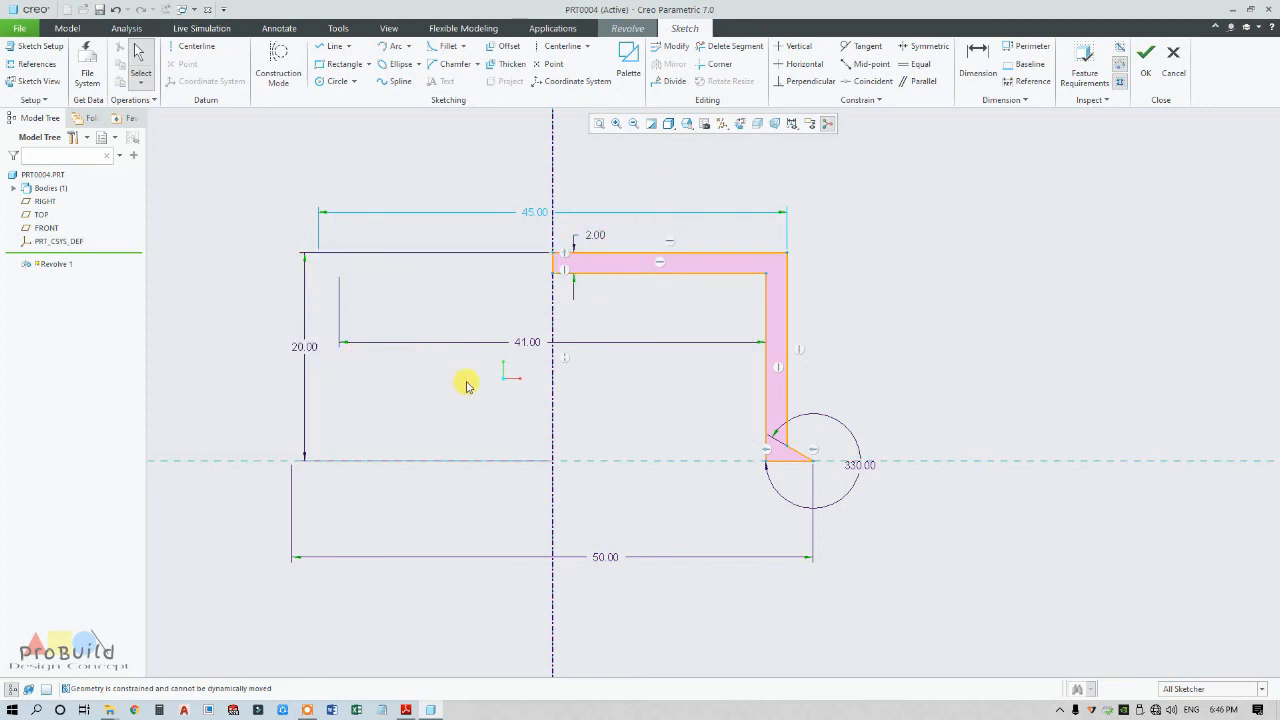
Finish the section sketch and revolve it 360 degrees about its centerline as a solid
scroll(646, 379, "down", 2)
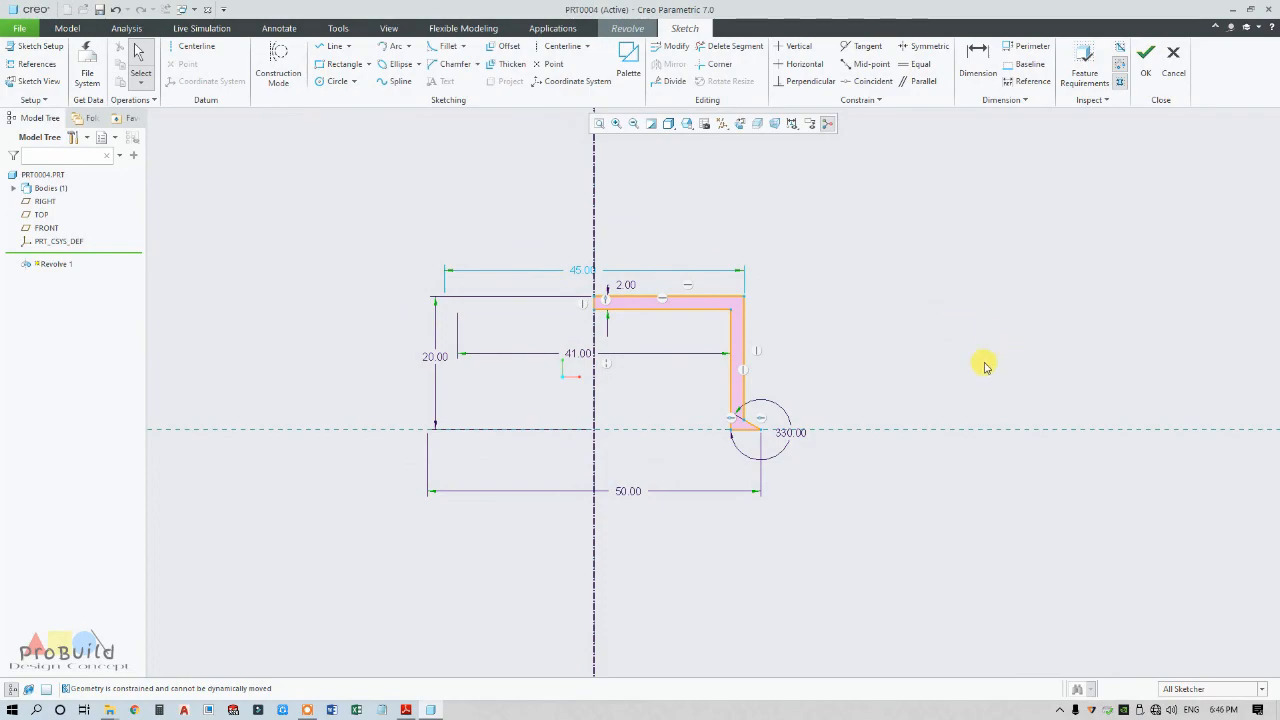
scroll(980, 363, "up", 2)
left_click(1149, 60)
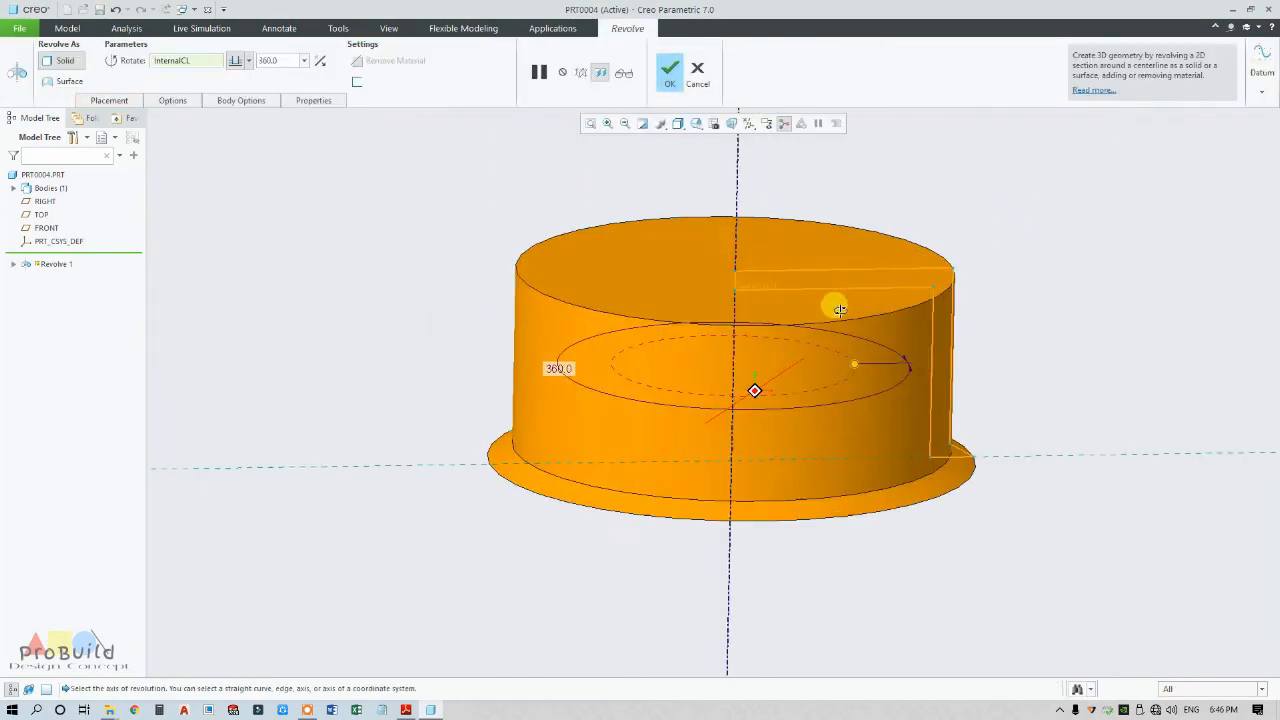
middle_click_drag(884, 276, 766, 280)
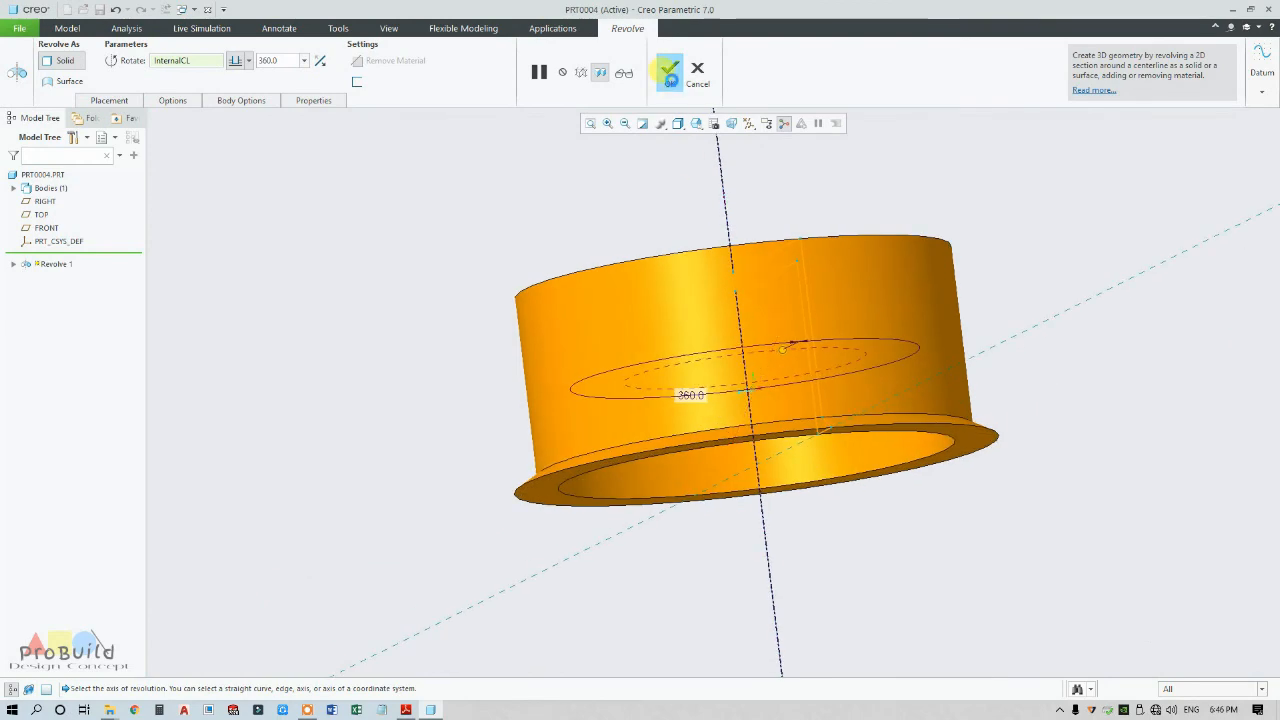
left_click(668, 74)
scroll(716, 202, "down", 3)
middle_click_drag(718, 288, 705, 234)
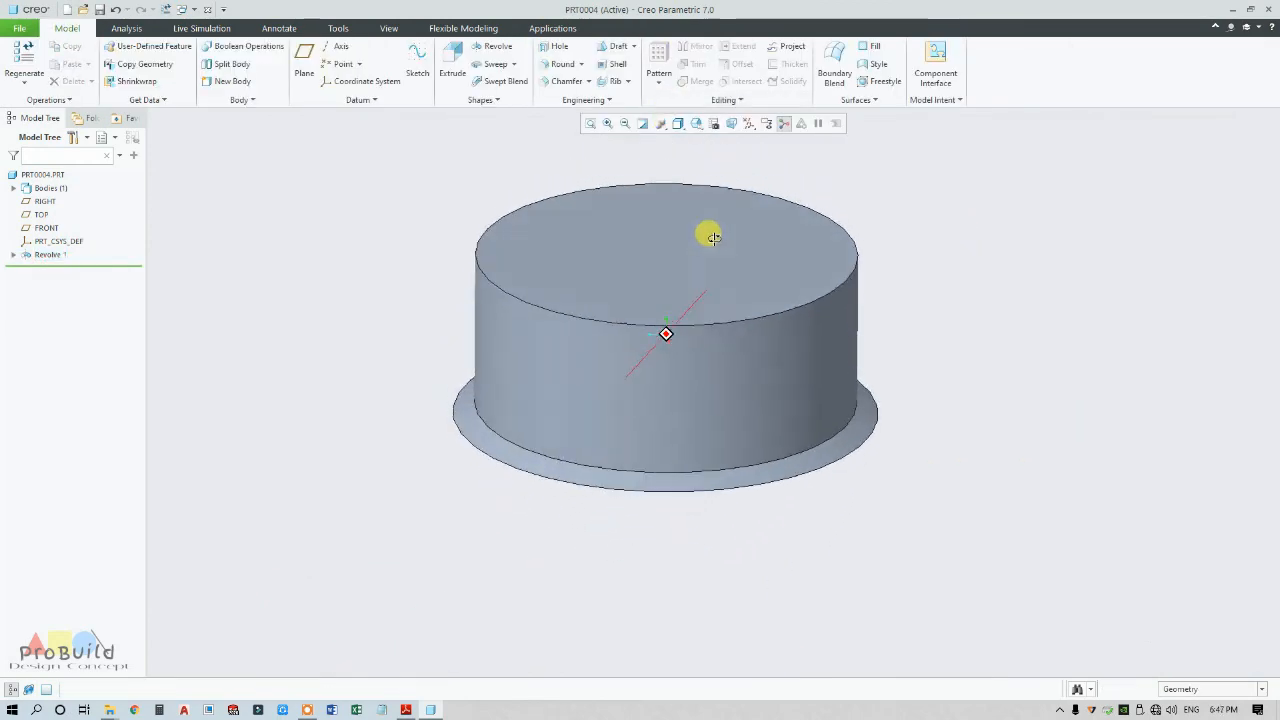
Consult the PDF drawing for the central boss and start an Extrude sketch on the cap's inner flat face
left_click(406, 710)
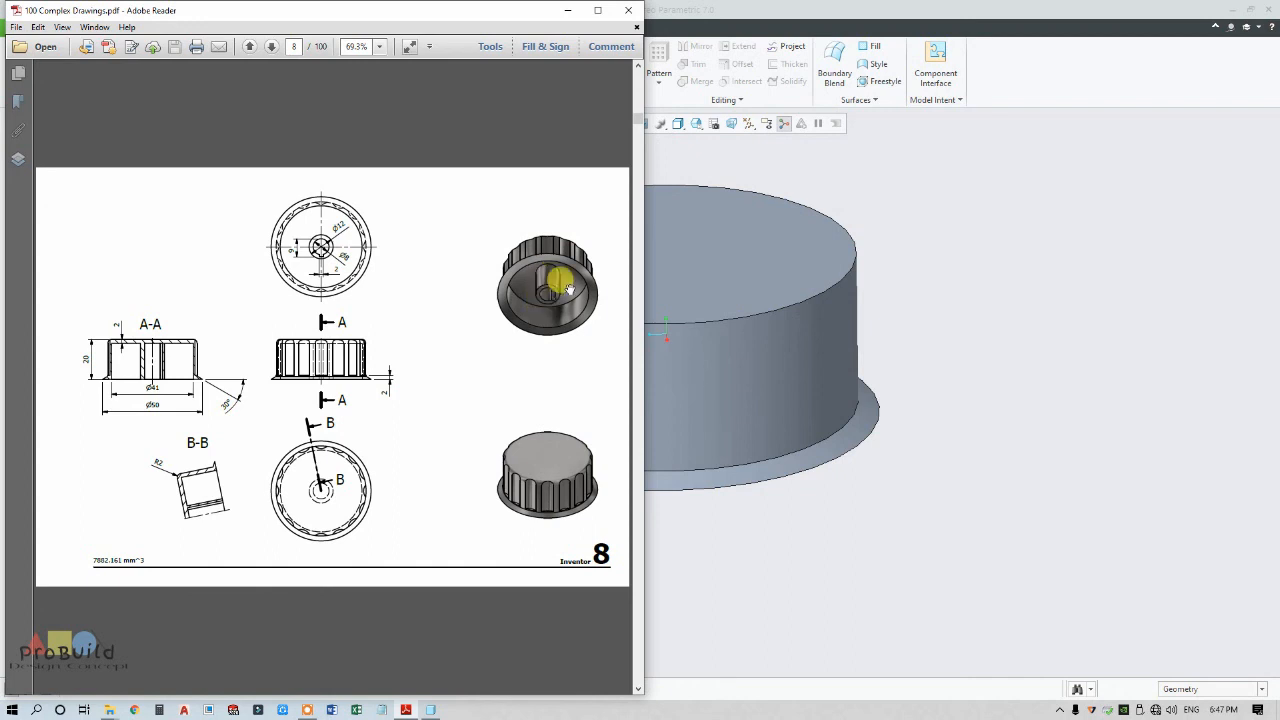
scroll(558, 320, "down", 1)
scroll(424, 434, "up", 1)
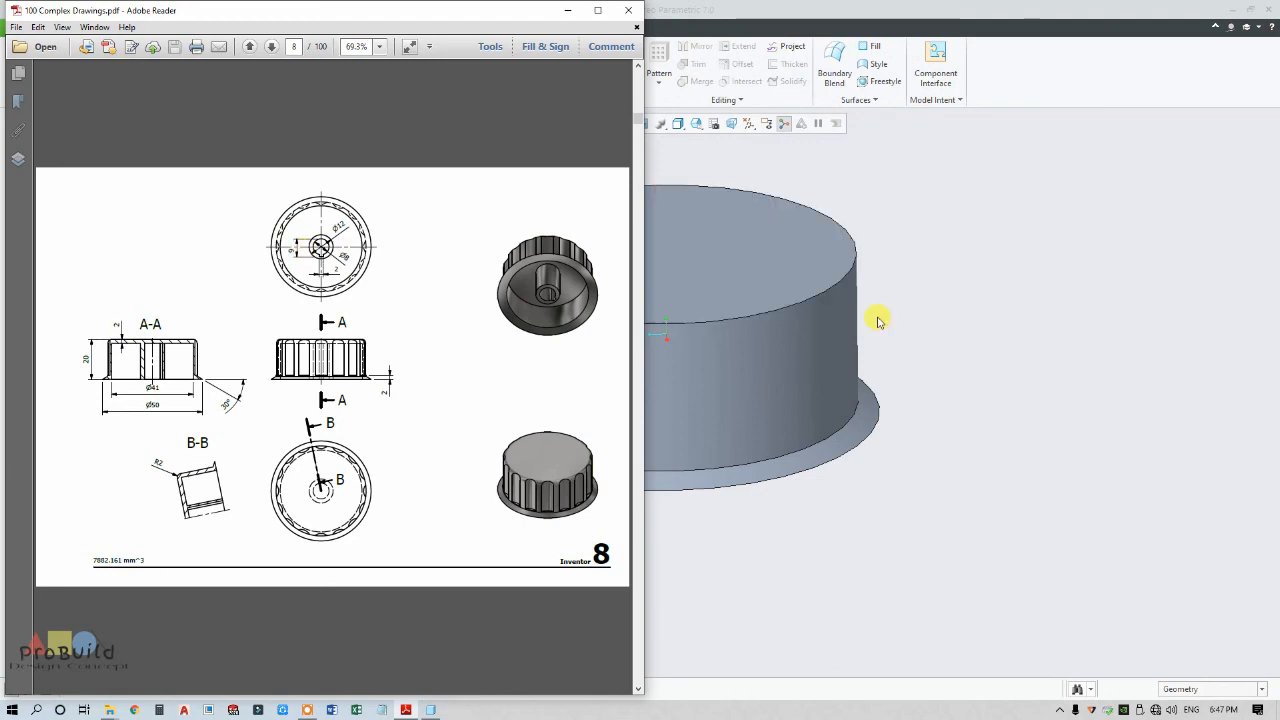
left_click(957, 463)
middle_click_drag(954, 466, 905, 323)
left_click(740, 308)
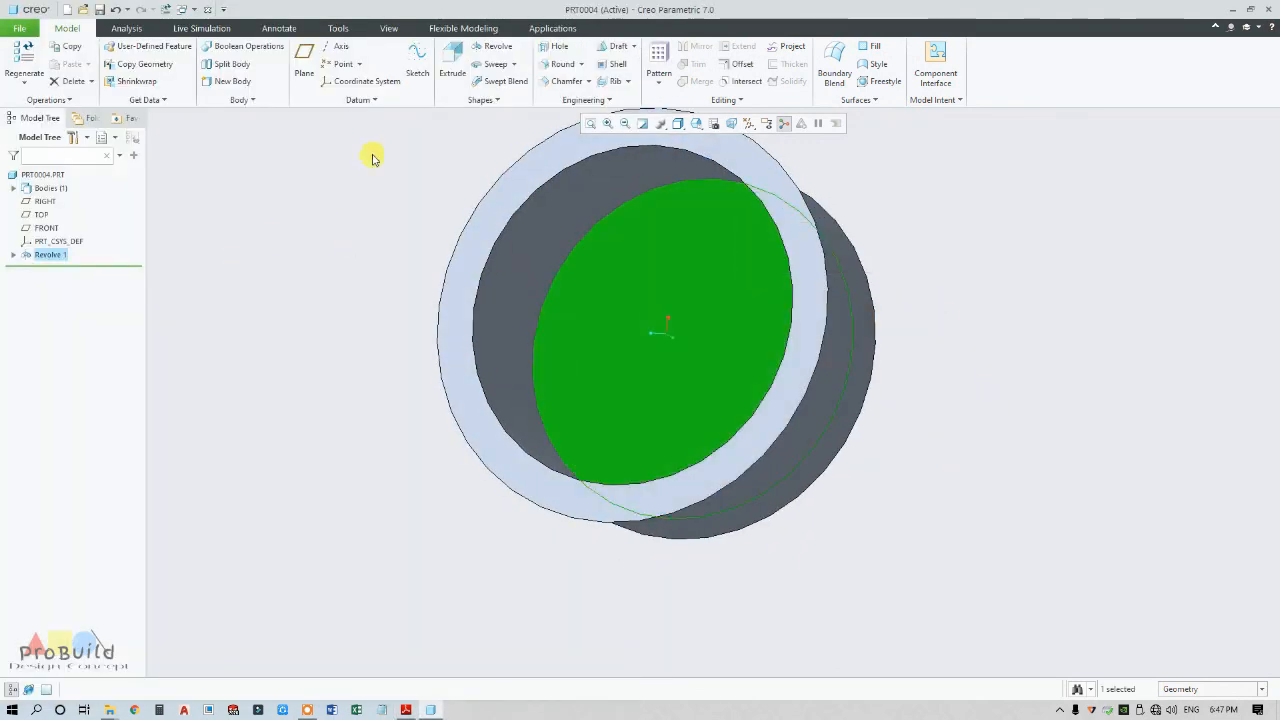
left_click(450, 60)
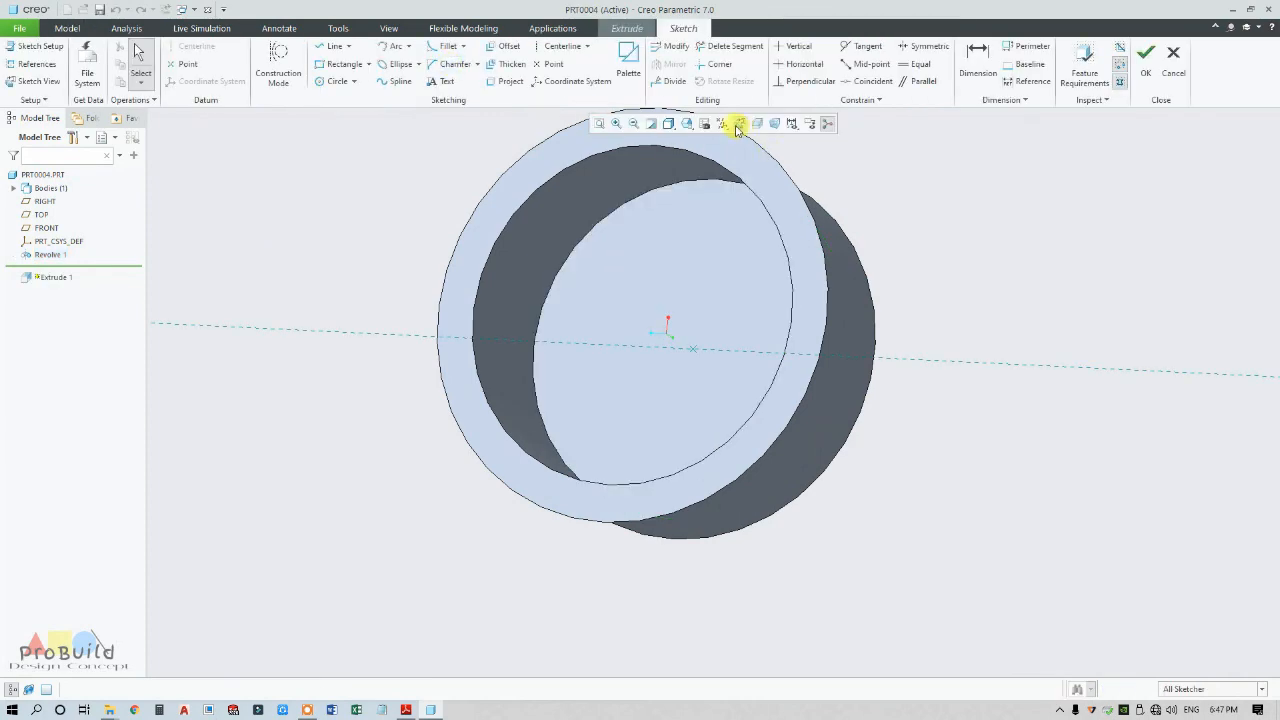
Orient the view to the sketch plane, display the datum planes and add the vertical RIGHT plane as a sketch reference
left_click(739, 123)
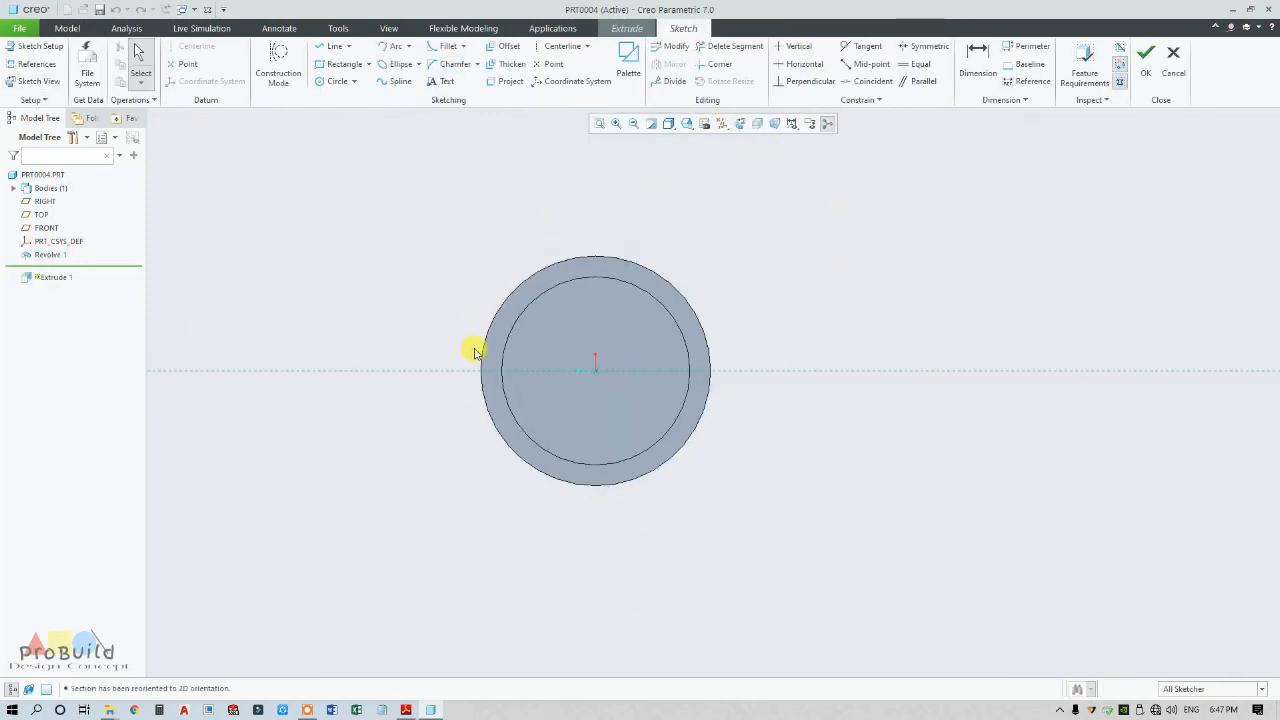
left_click(730, 128)
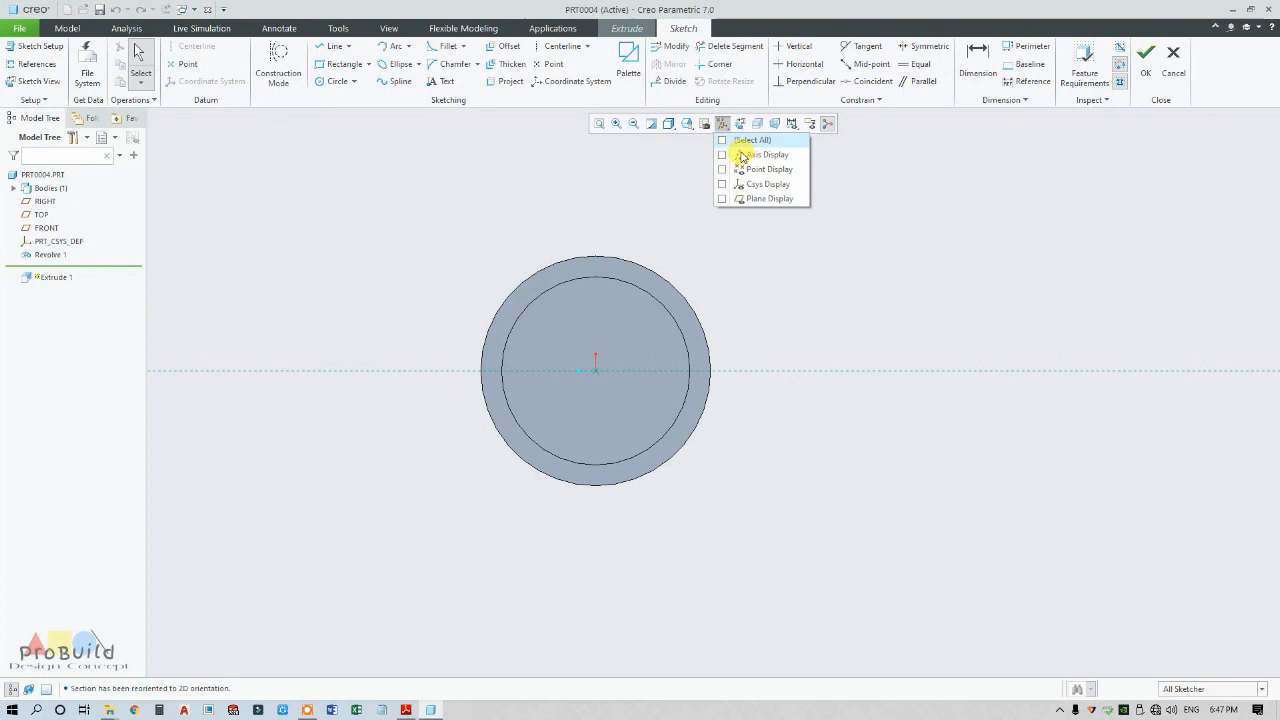
left_click(752, 200)
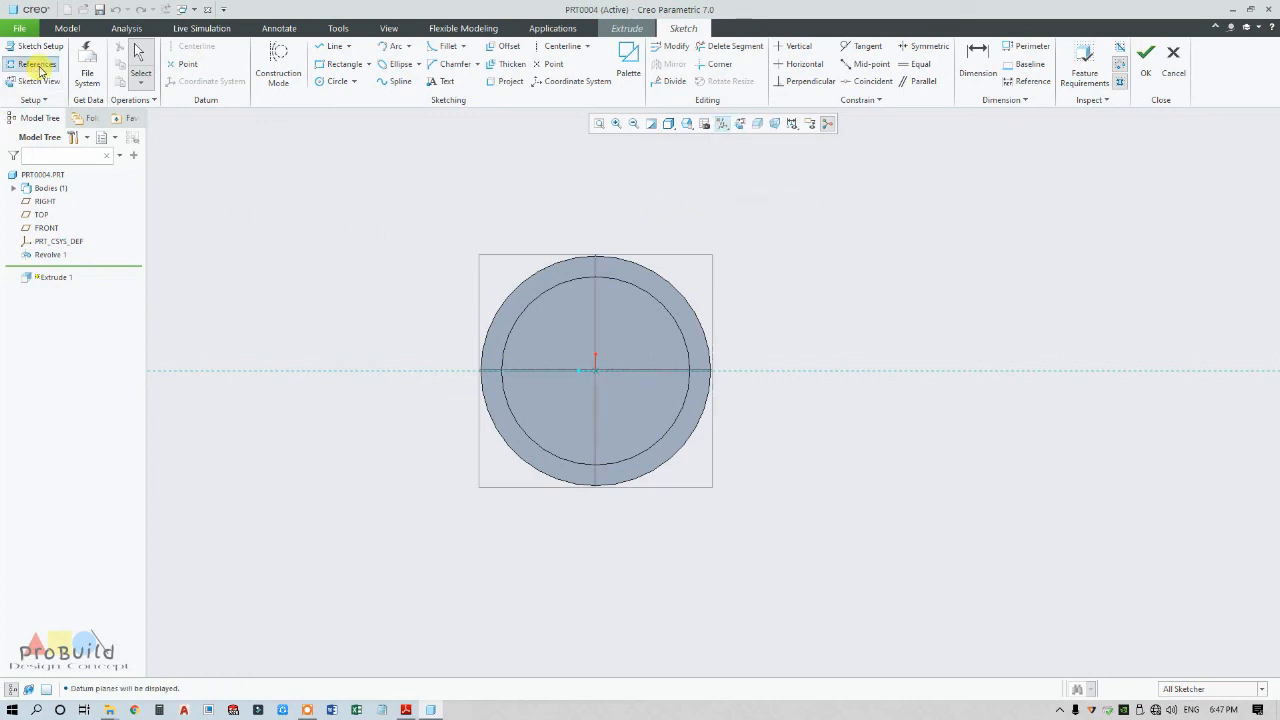
left_click(40, 68)
left_click(595, 337)
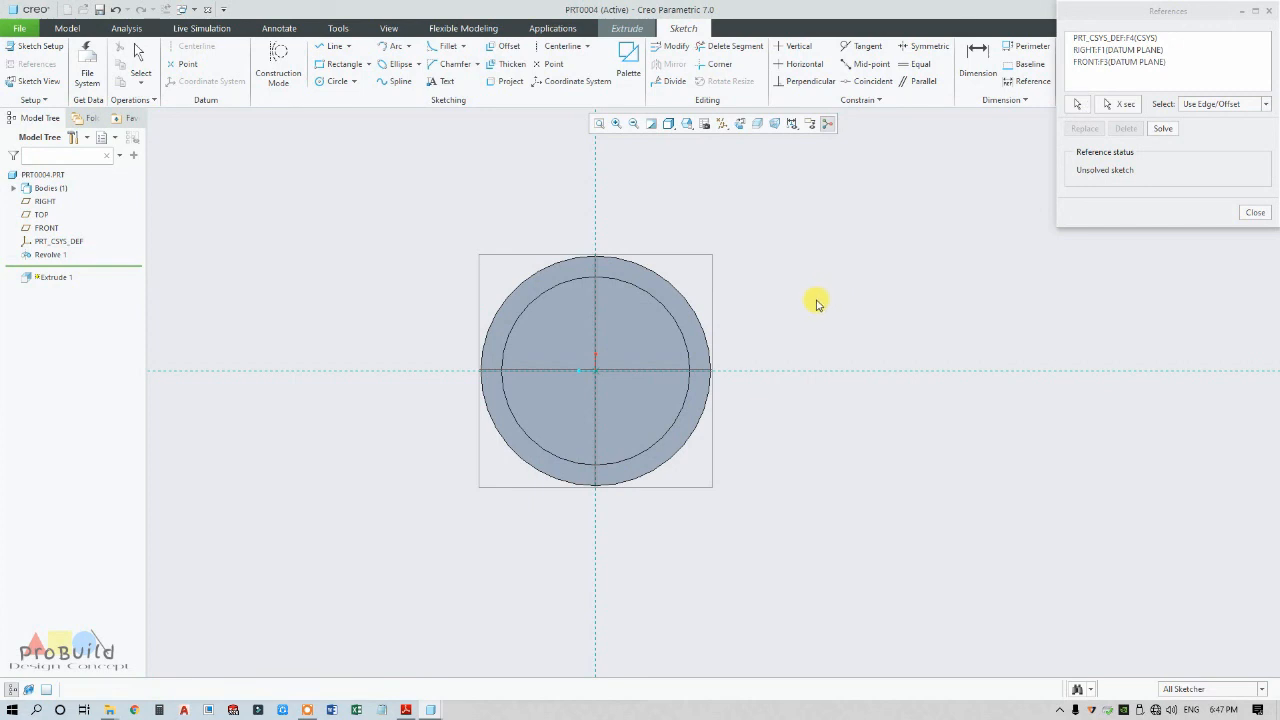
Check the boss on the PDF drawing and sketch two concentric circles at the origin, the outer about 12.3 mm in diameter
left_click(336, 84)
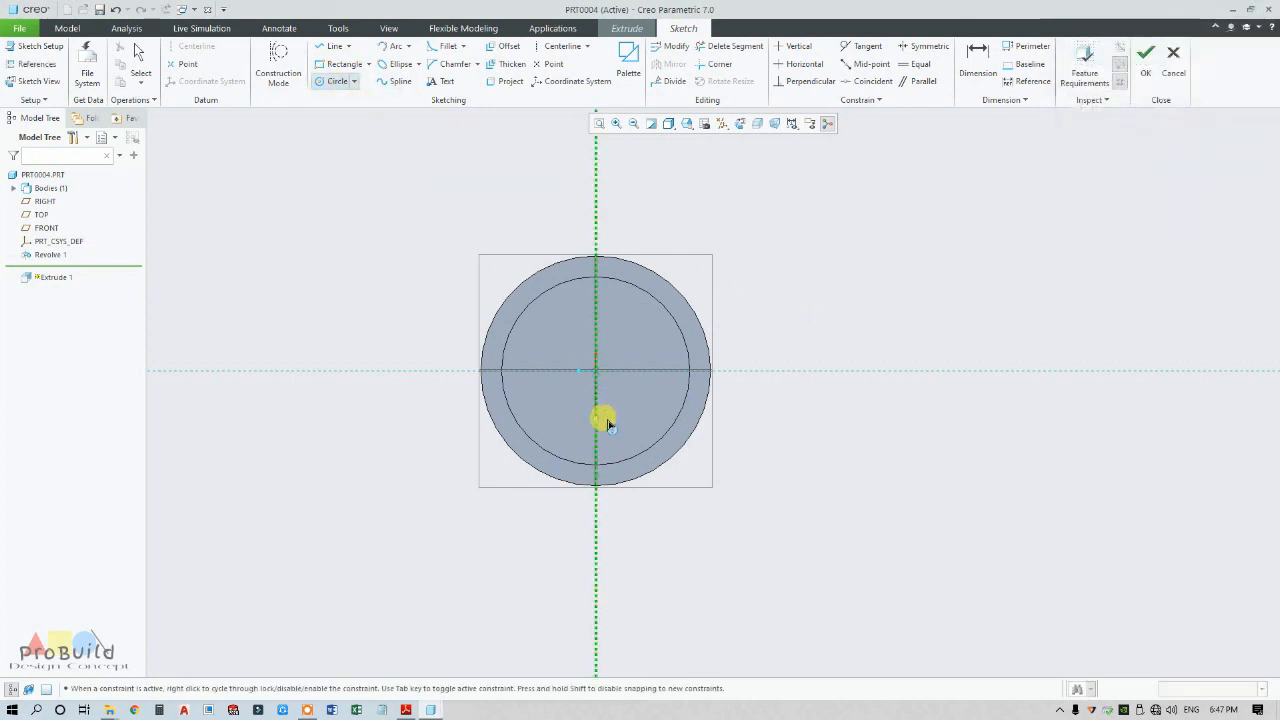
left_click(407, 709)
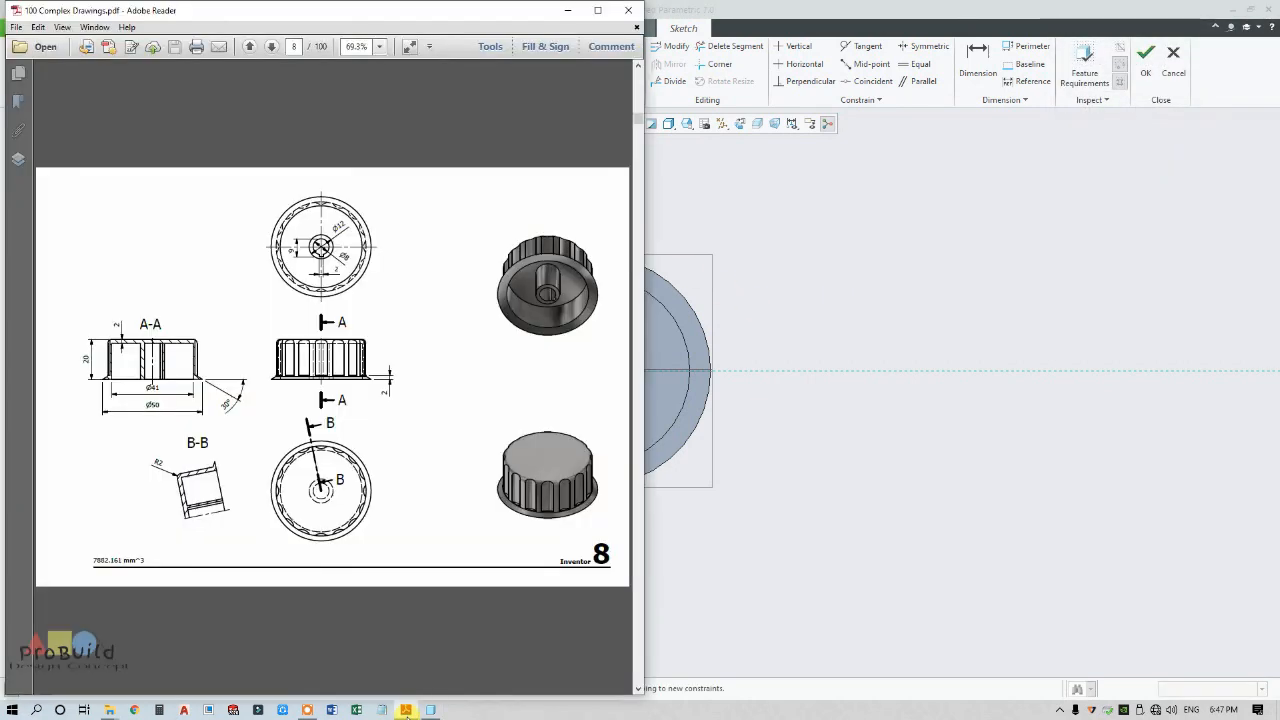
left_click(407, 709)
scroll(590, 385, "up", 2)
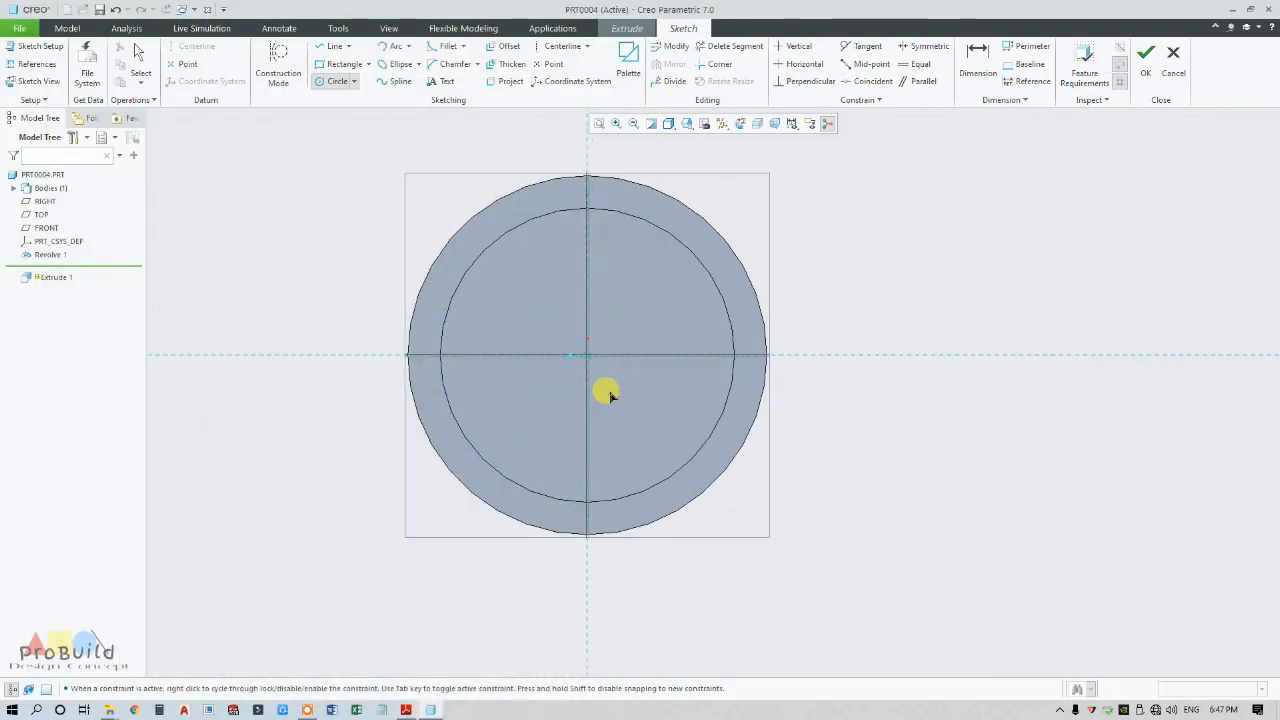
left_click(587, 354)
left_click(620, 326)
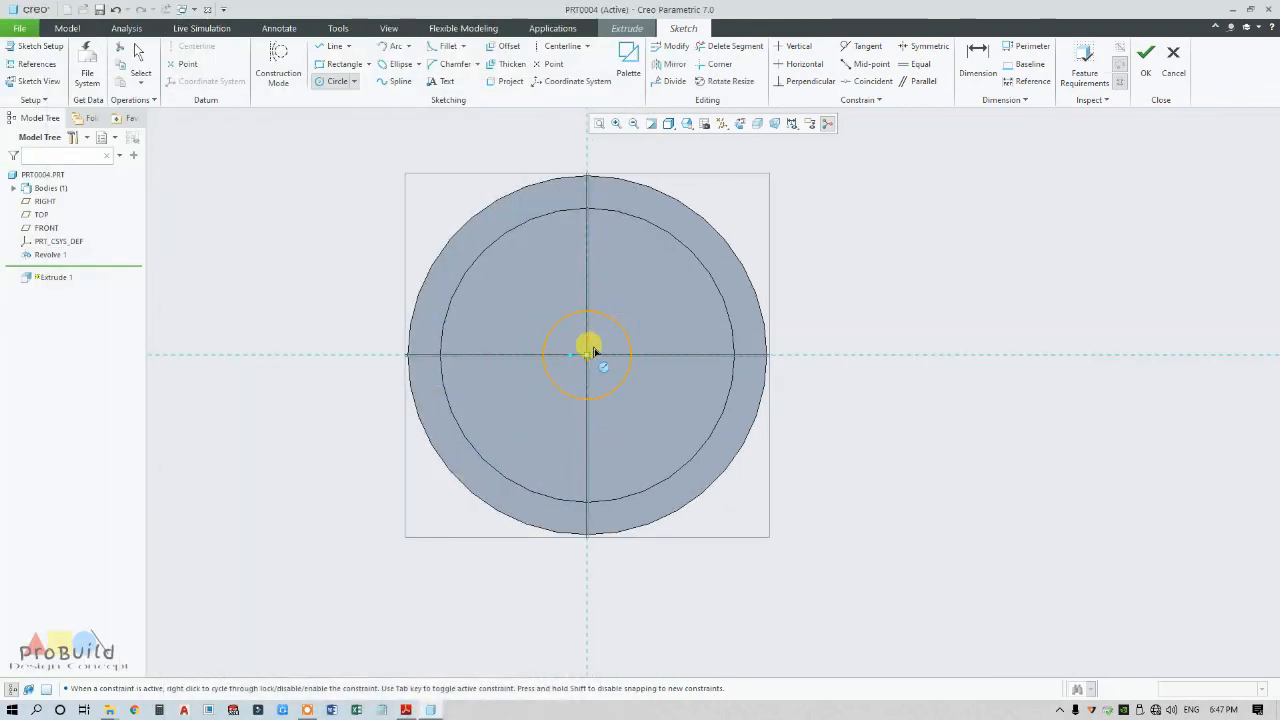
left_click(587, 354)
left_click(594, 337)
middle_click(643, 342)
scroll(562, 340, "up", 3)
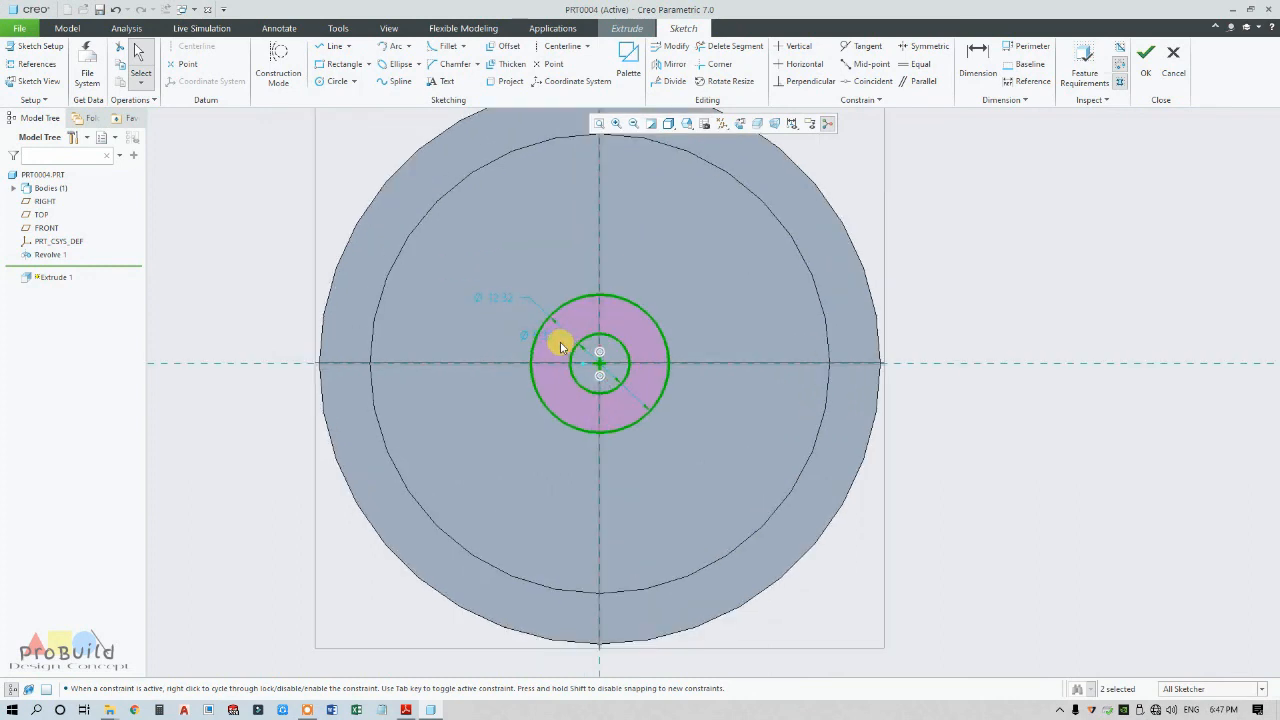
Set the inner circle's diameter to 8 mm and the outer circle's diameter to 12 mm
double_click(537, 328)
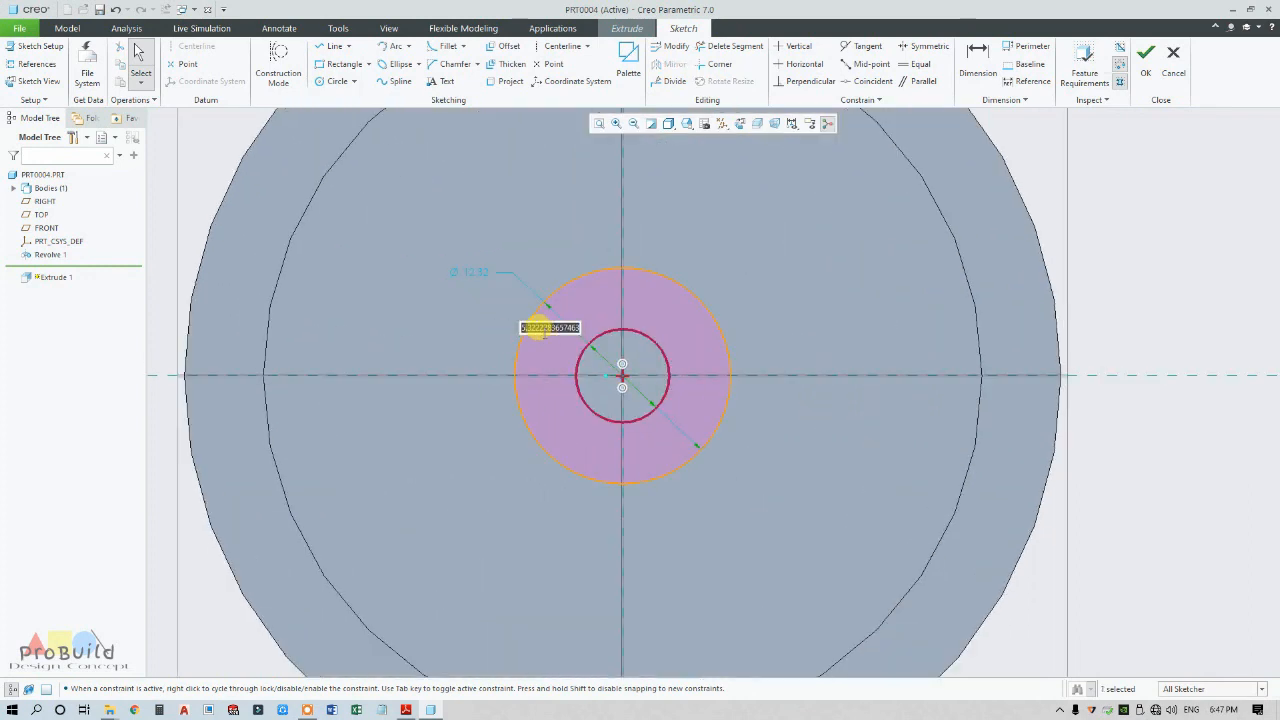
type("8")
key("Return")
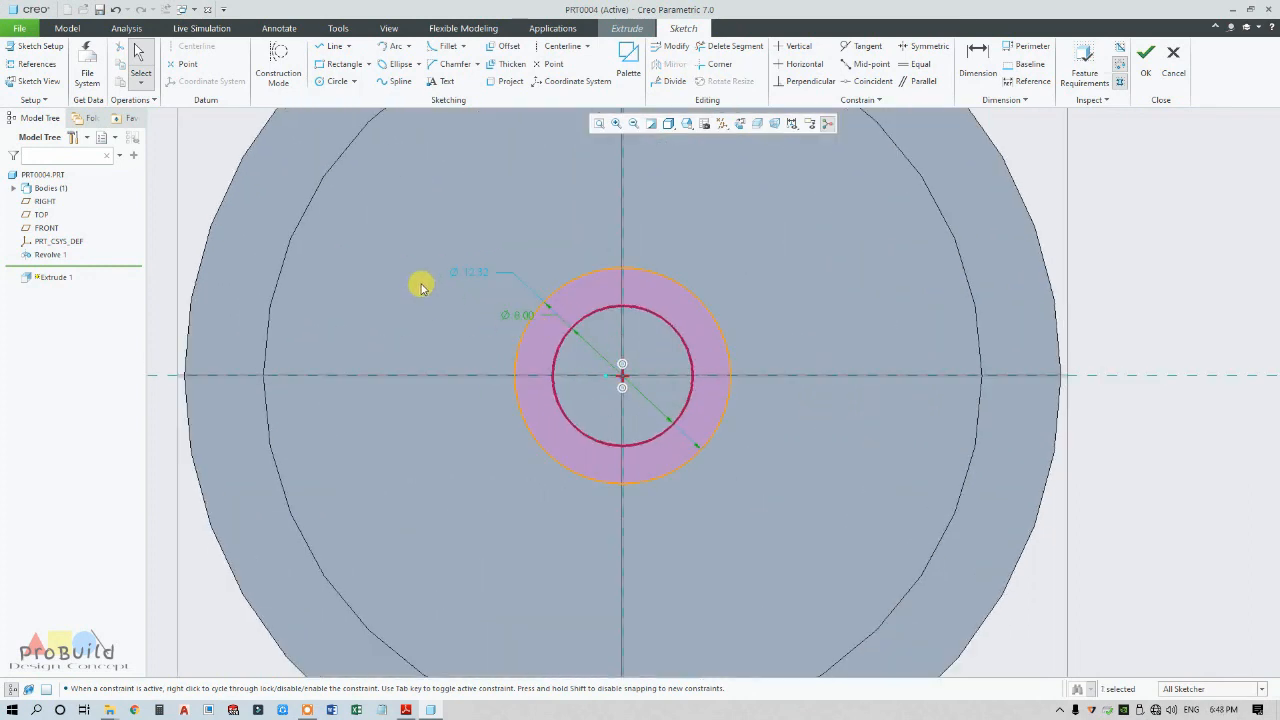
double_click(484, 273)
type("1")
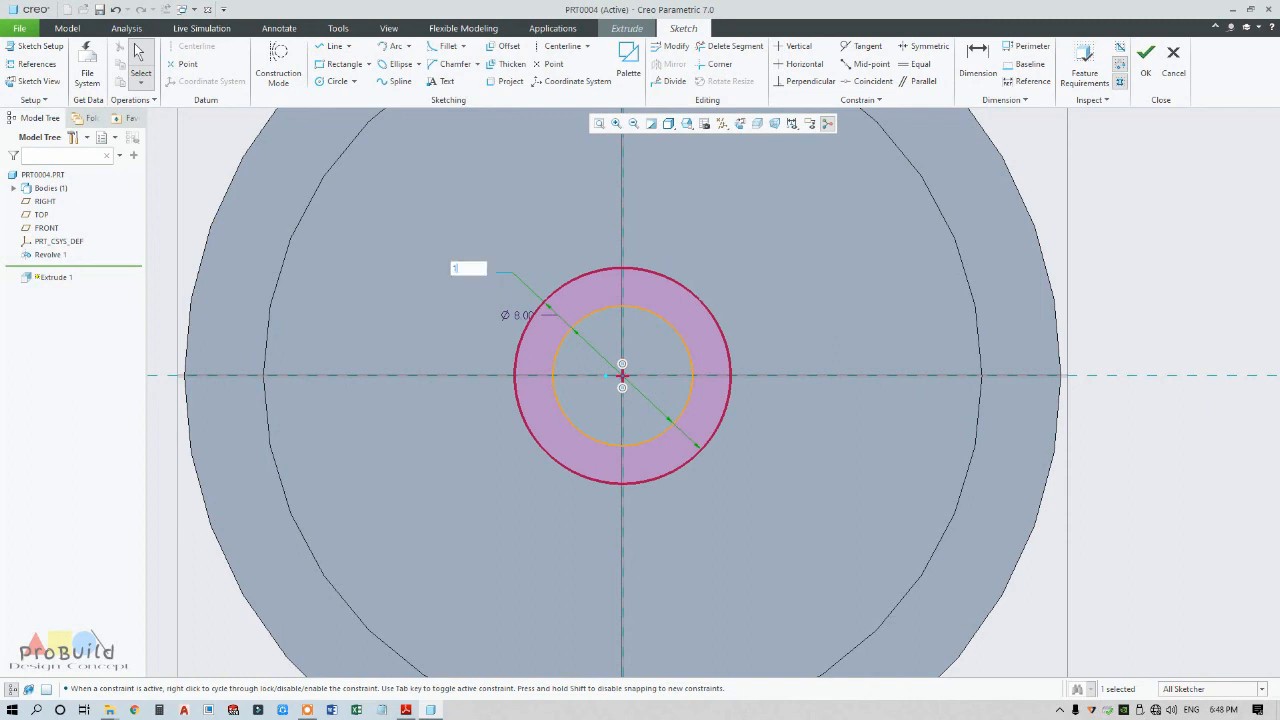
type("2")
key("Return")
left_click(571, 210)
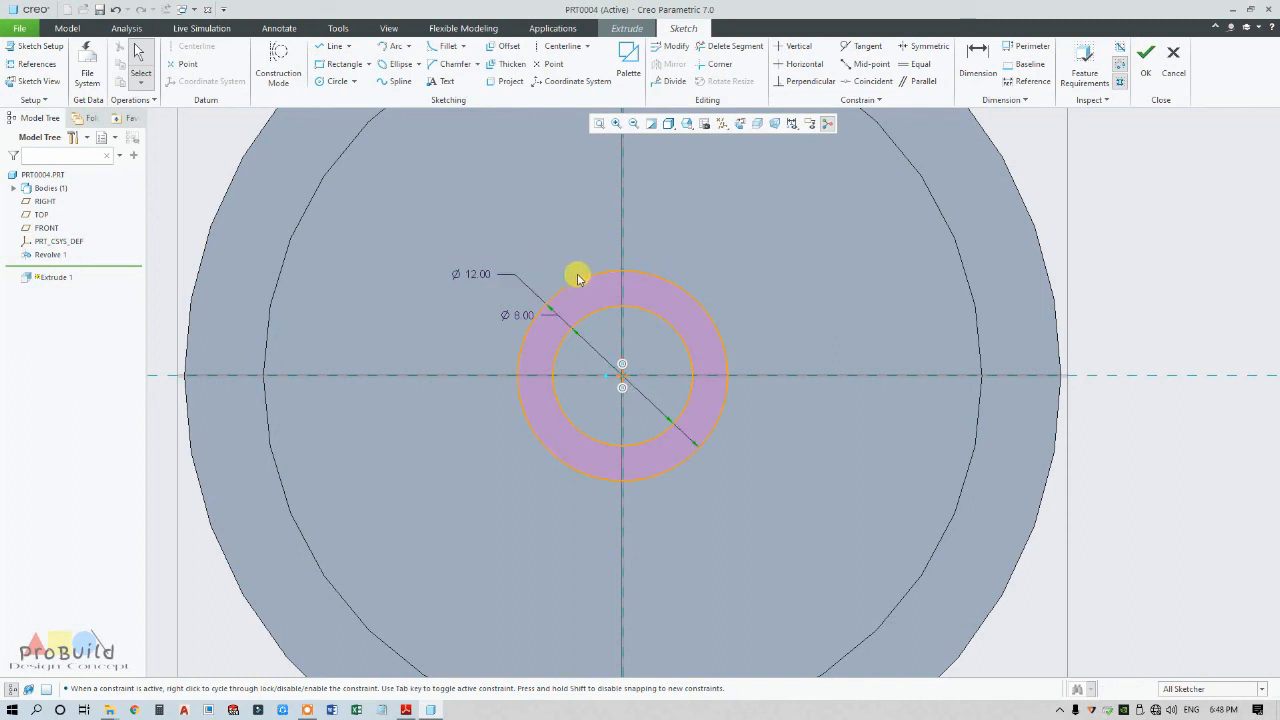
Sketch a three-sided keyway about 1.2 mm wide and 1 mm deep, extending outward from the lower edge of the inner circle
scroll(580, 285, "down", 2)
scroll(634, 366, "up", 3)
scroll(451, 300, "down", 1)
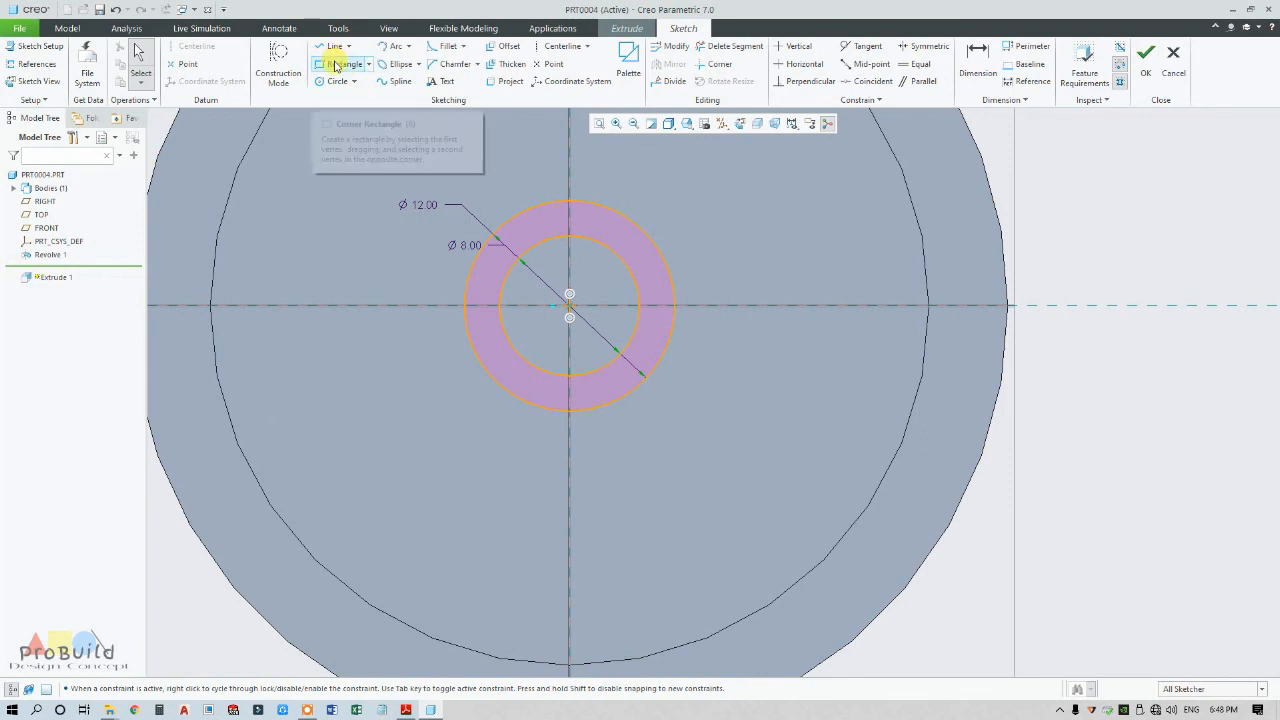
left_click(336, 46)
scroll(562, 400, "up", 3)
scroll(564, 401, "up", 1)
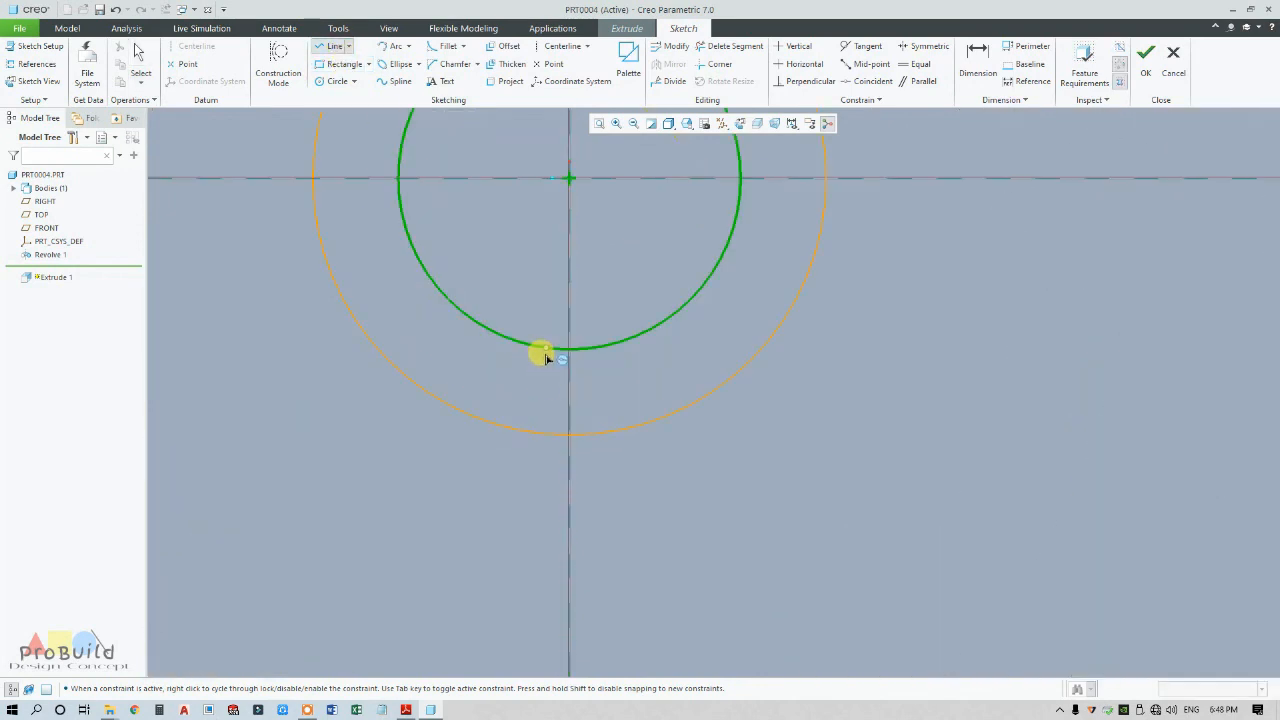
left_click(545, 349)
left_click(545, 390)
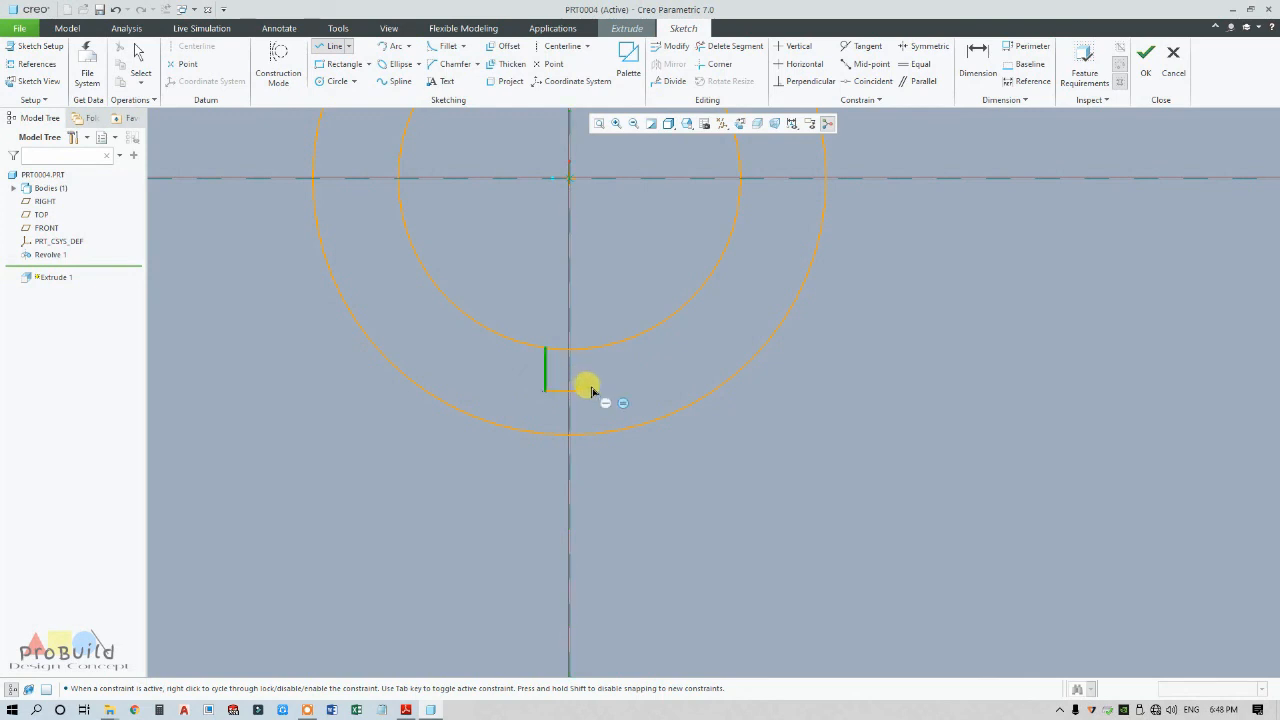
left_click(595, 390)
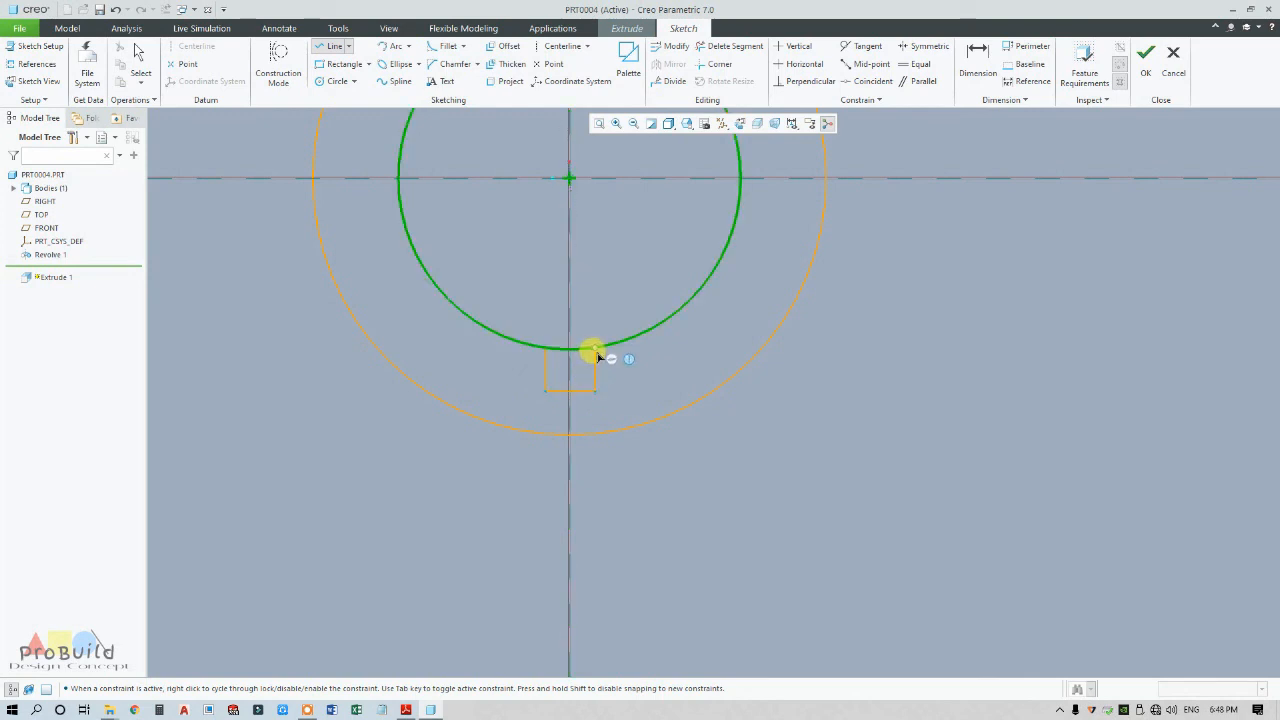
left_click(595, 349)
middle_click(617, 371)
middle_click(632, 355)
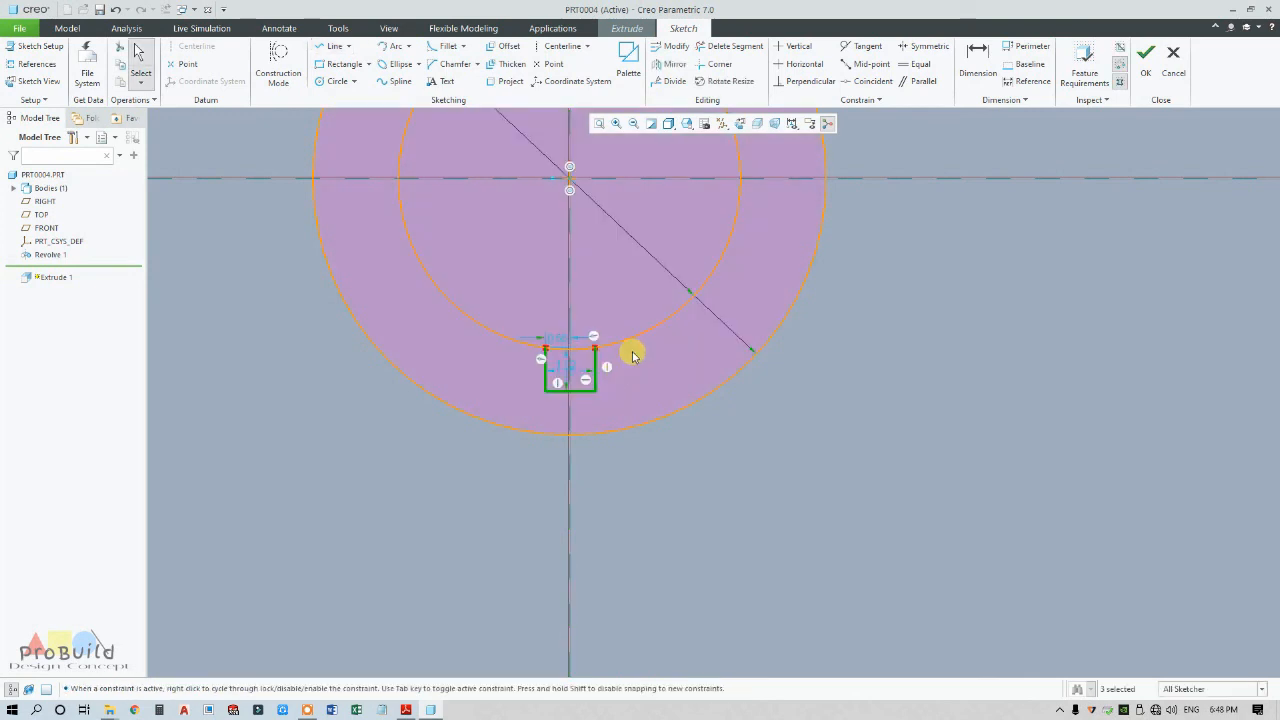
Add a vertical centerline through the origin and make the keyway's two upper corners symmetric about it
left_click(560, 46)
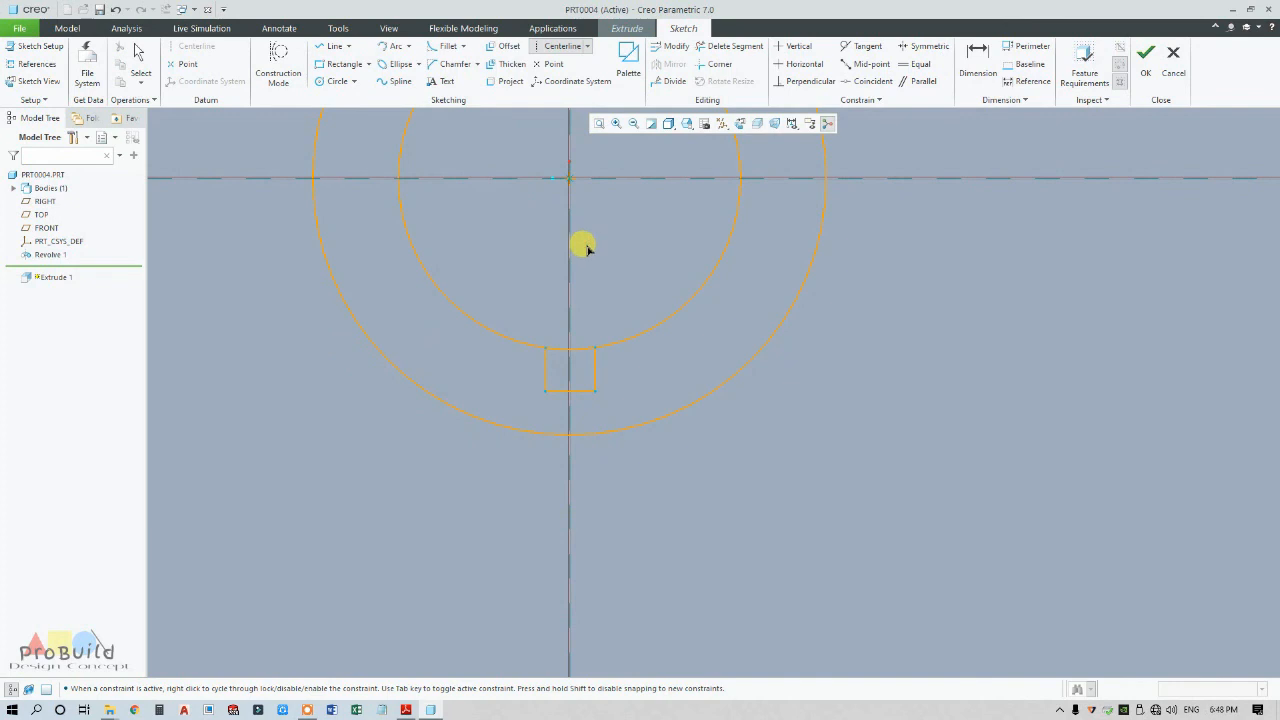
left_click(568, 367)
middle_click(735, 395)
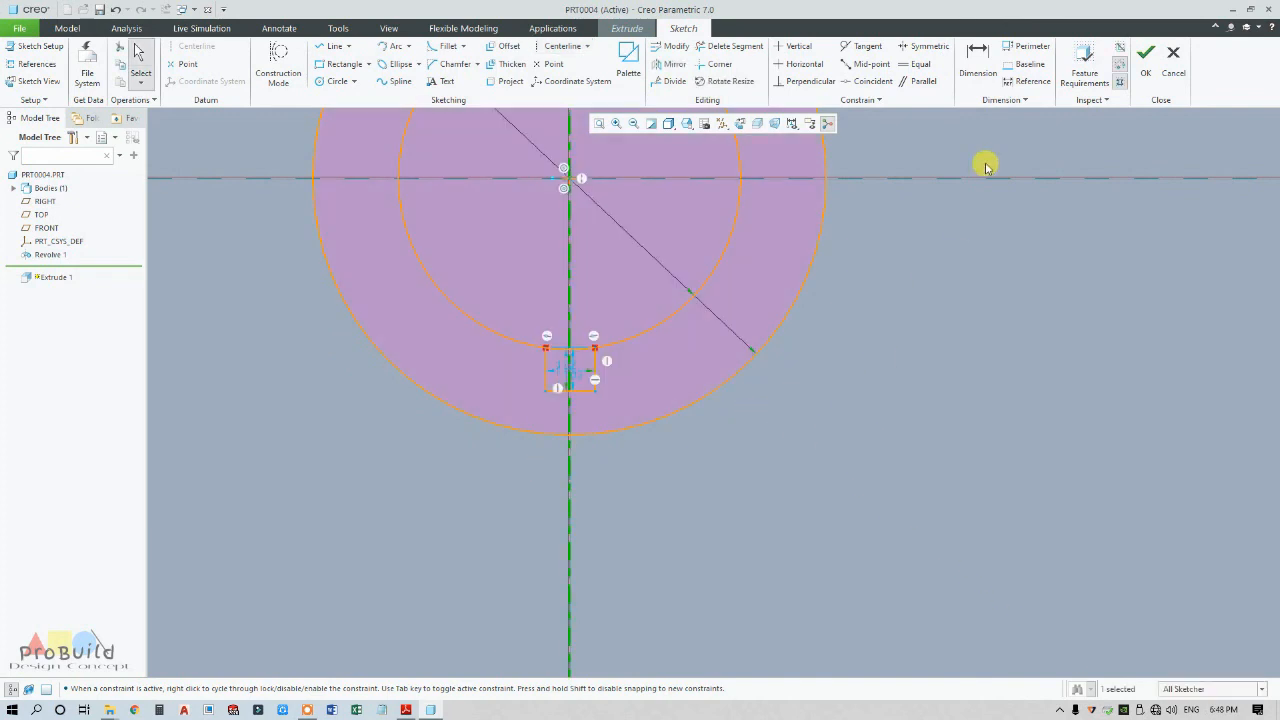
left_click(924, 46)
scroll(575, 360, "up", 4)
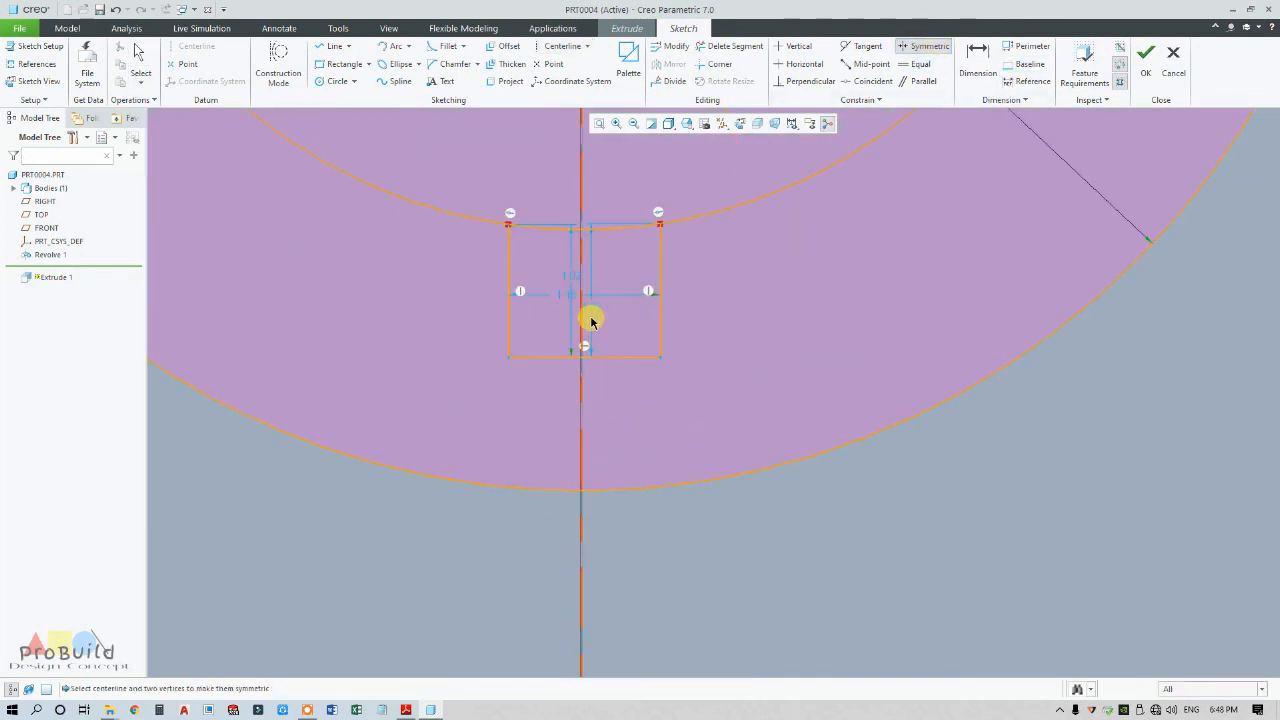
left_click(660, 224)
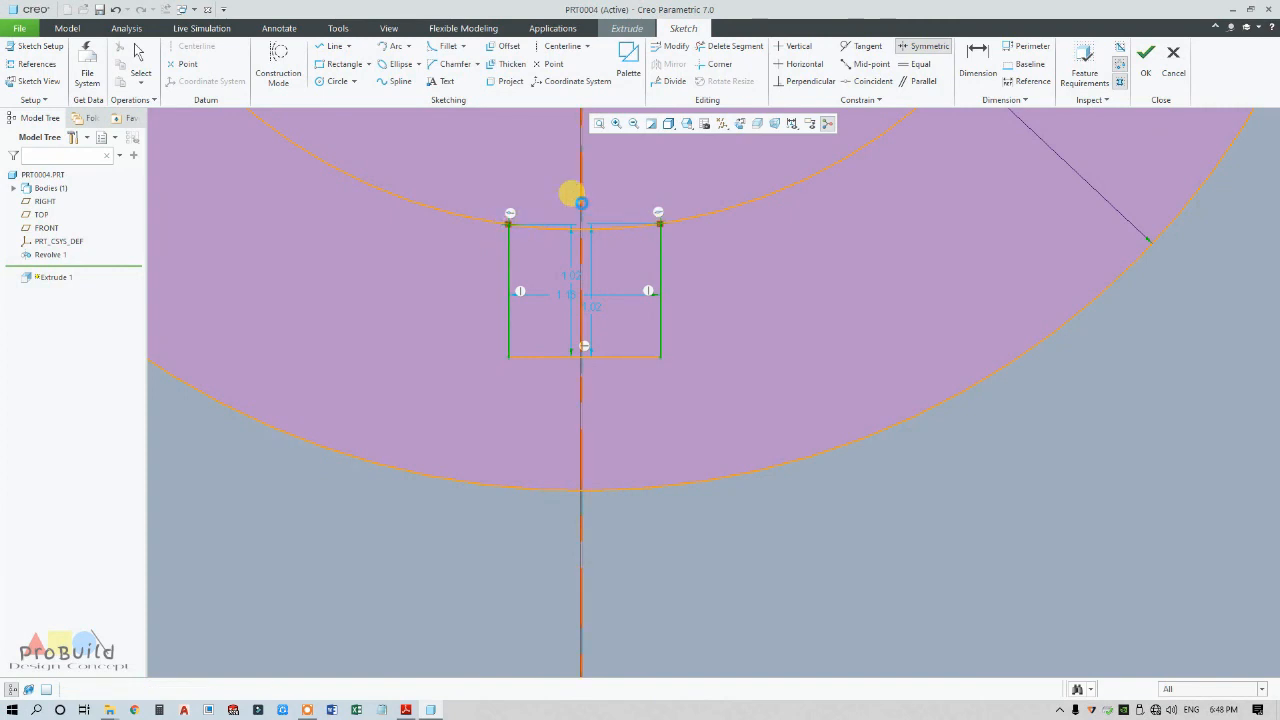
middle_click(755, 350)
Move the keyway's width dimension below the outer circle and set it to 2 mm
scroll(760, 440, "down", 5)
scroll(710, 420, "up", 4)
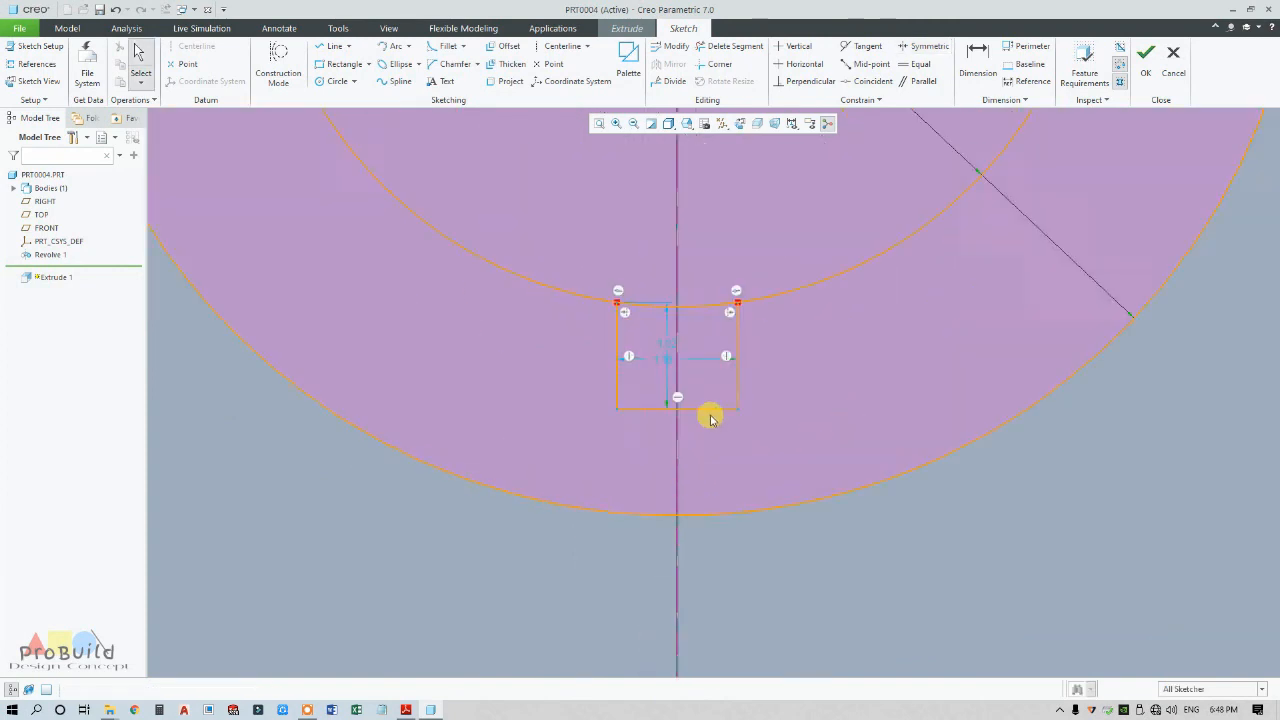
scroll(710, 417, "up", 1)
mouse_move(662, 345)
left_mouse_down()
mouse_move(691, 392)
mouse_move(783, 447)
mouse_move(717, 583)
left_mouse_up()
double_click(716, 583)
type("2")
key("Return")
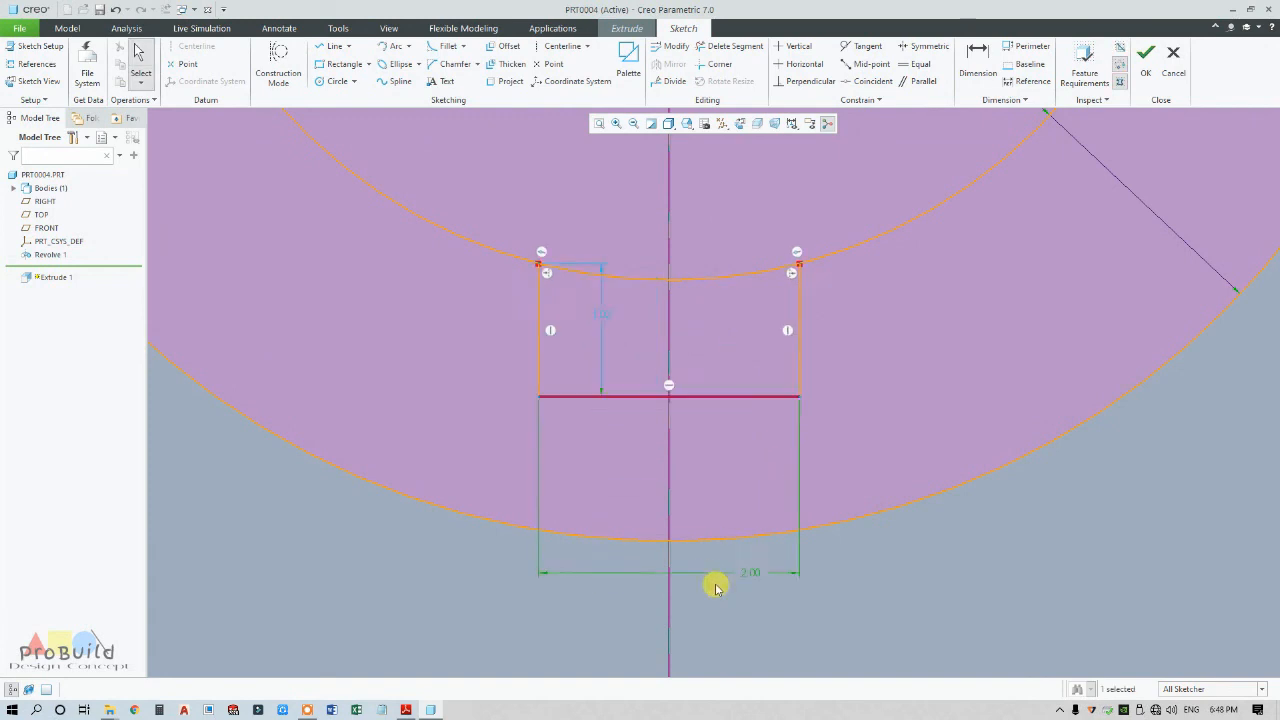
Dimension the distance from the top of the inner circle to the keyway's bottom line as 9 mm
scroll(625, 430, "down", 5)
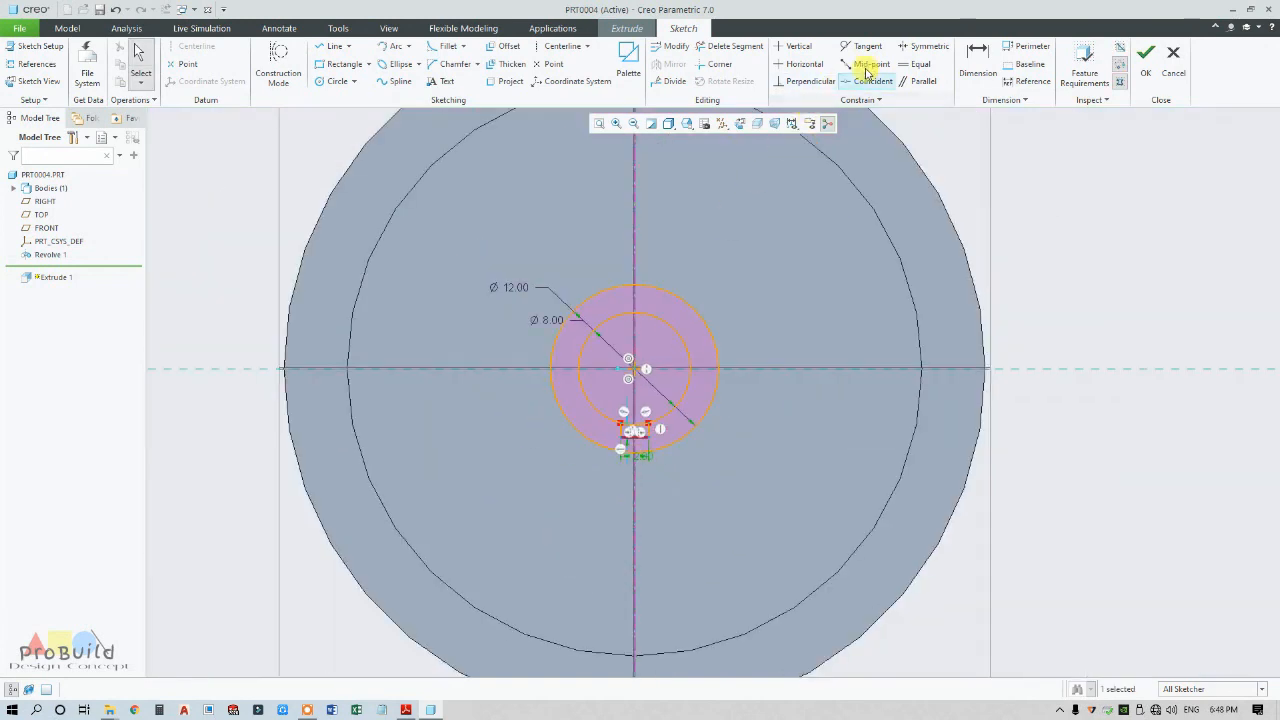
left_click(967, 60)
scroll(660, 320, "up", 2)
left_click(618, 293)
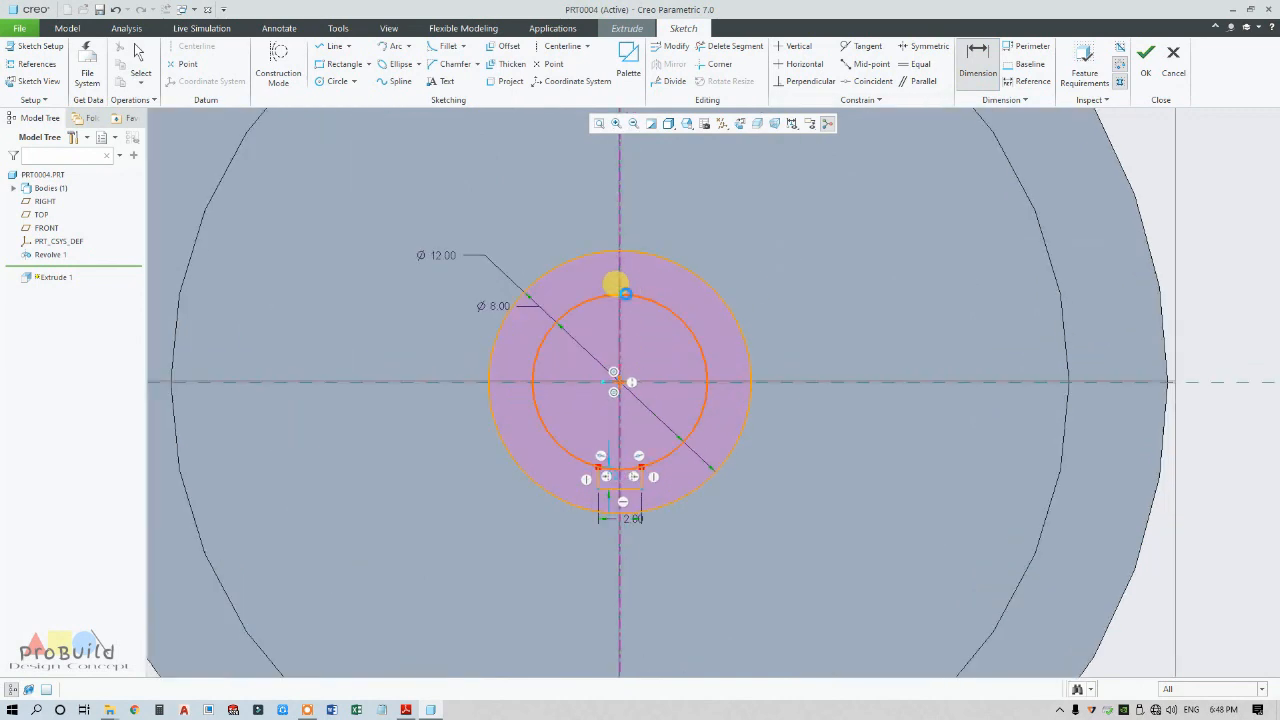
left_click(622, 492)
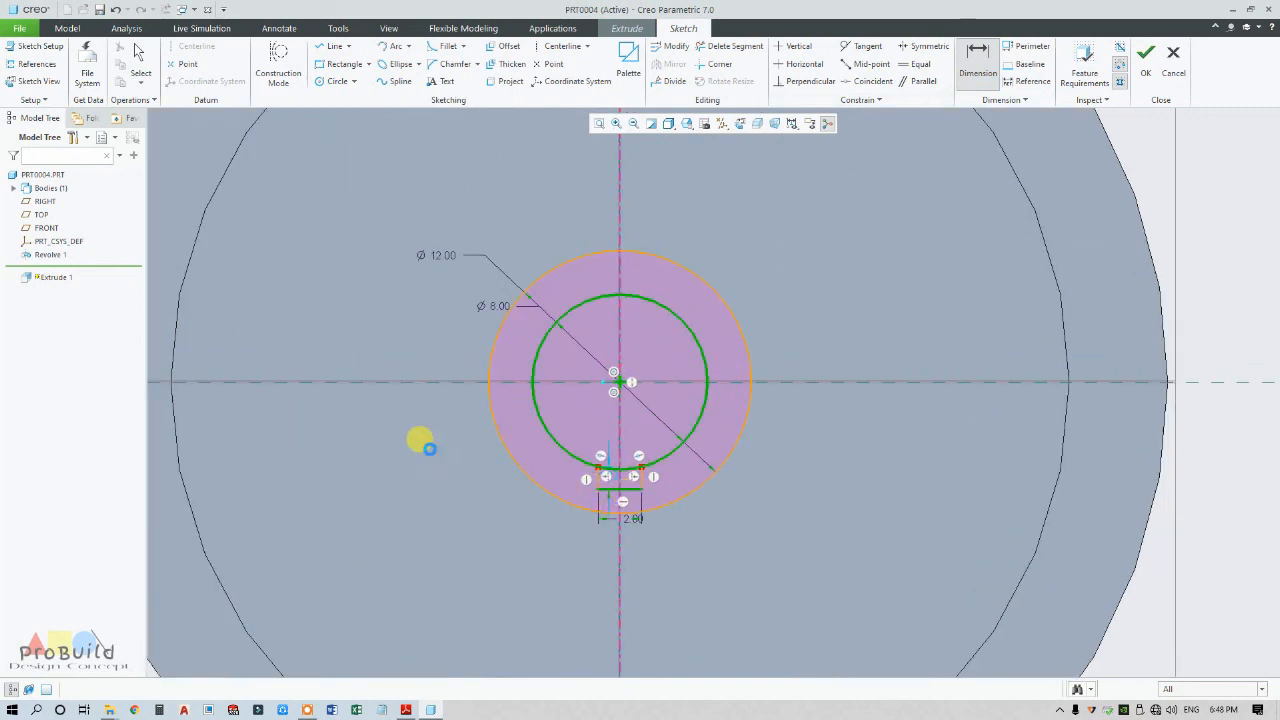
middle_click(421, 444)
type("9")
key("Return")
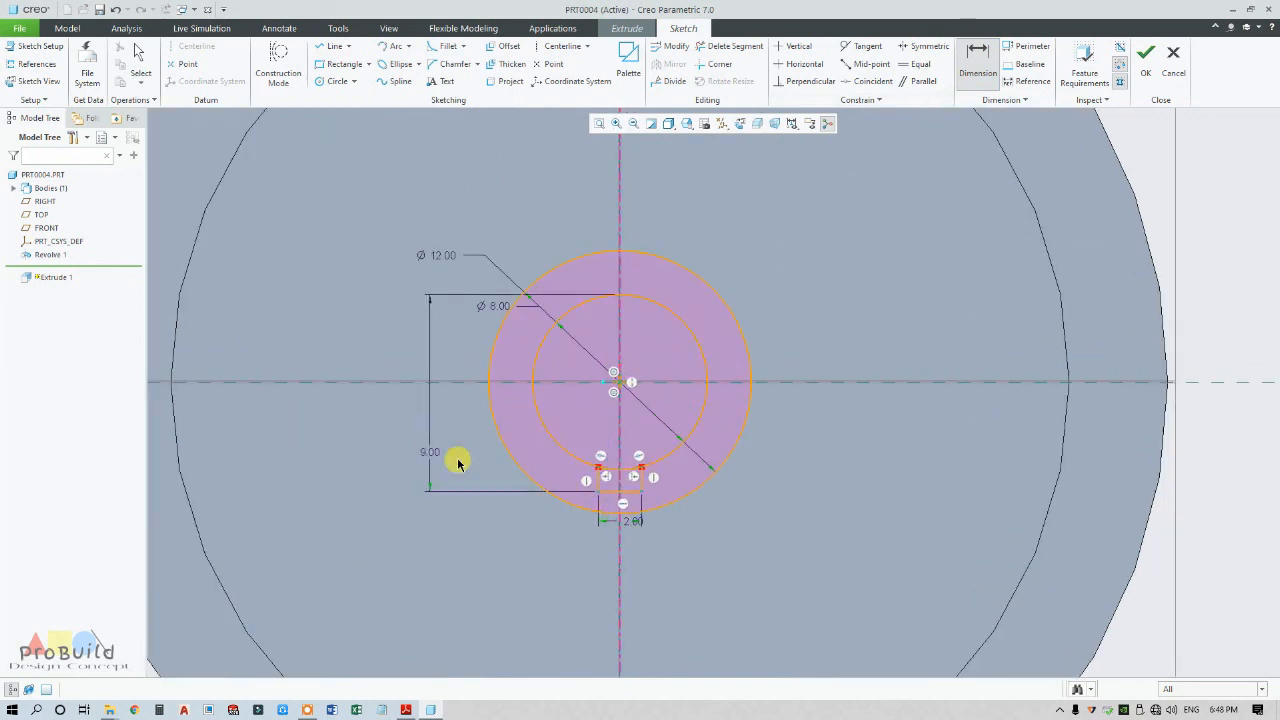
Trim away the inner circle's arc across the keyway opening and finish the boss sketch
left_click(729, 46)
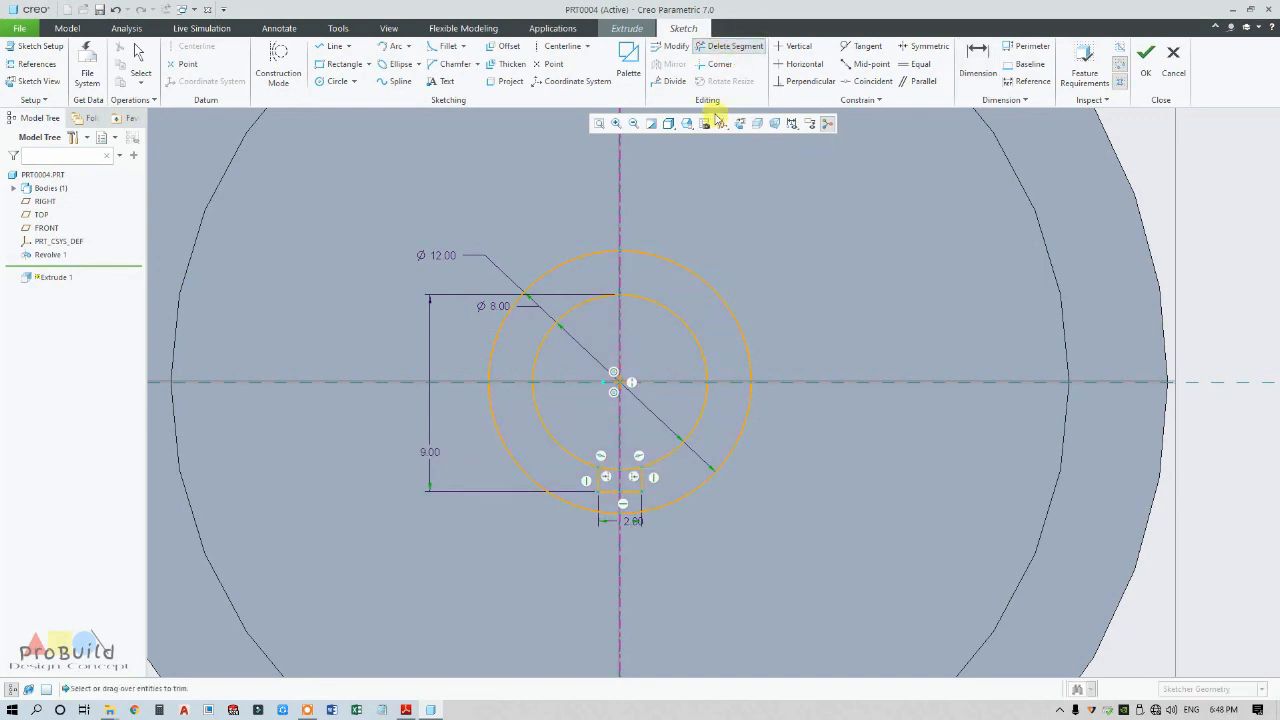
scroll(605, 509, "up", 4)
left_click(585, 412)
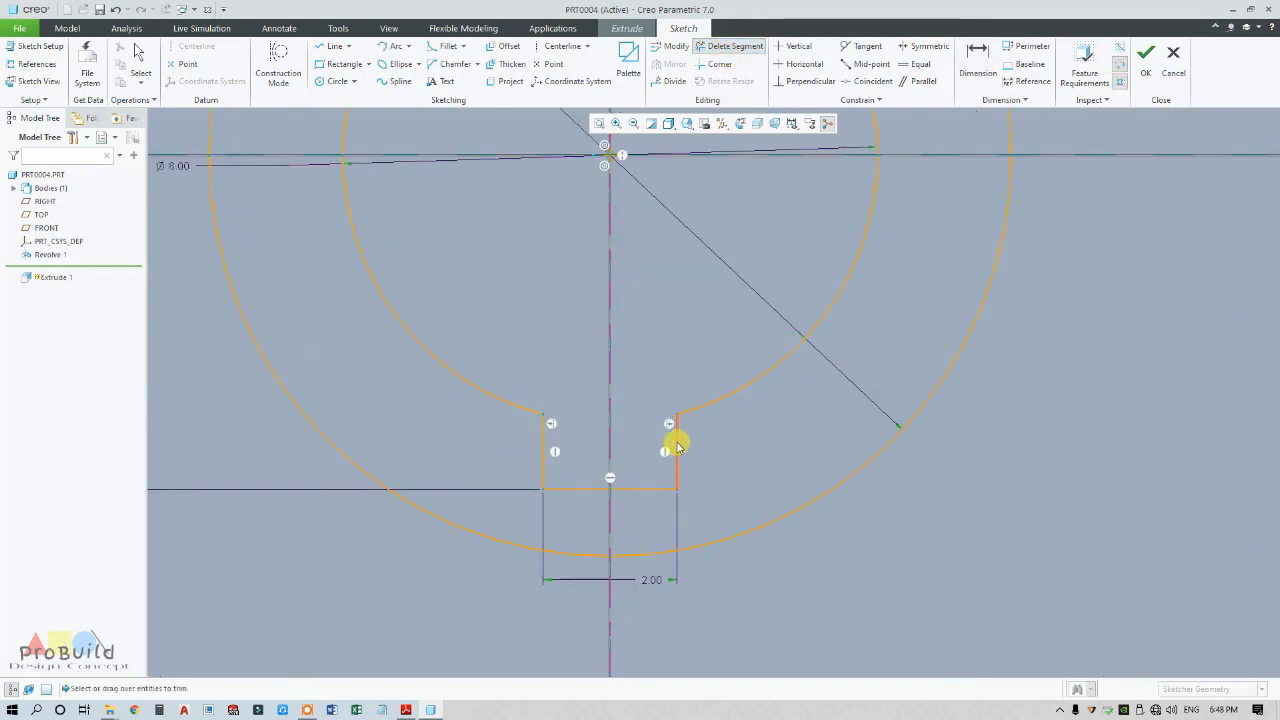
middle_click(674, 434)
scroll(670, 470, "down", 4)
scroll(665, 490, "down", 4)
left_click(1145, 58)
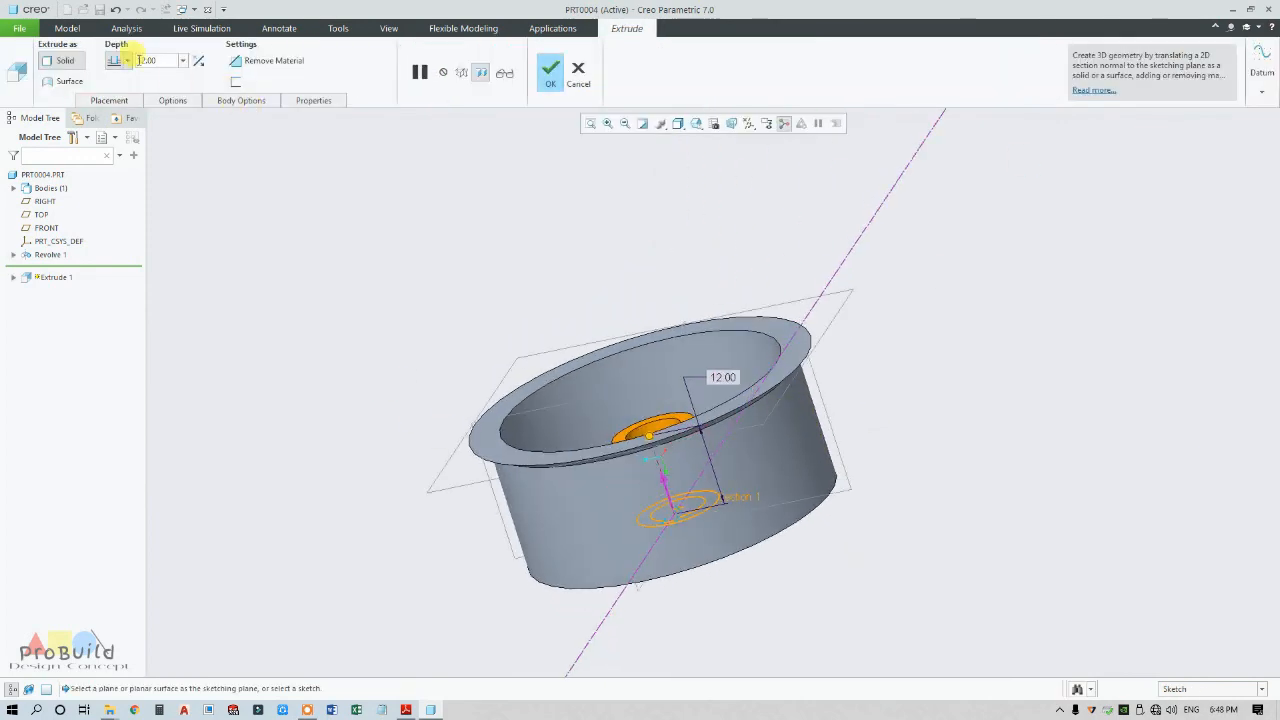
Extrude the boss section as a solid up to the cap's open rim face
left_click(127, 61)
left_click(113, 175)
scroll(737, 323, "up", 4)
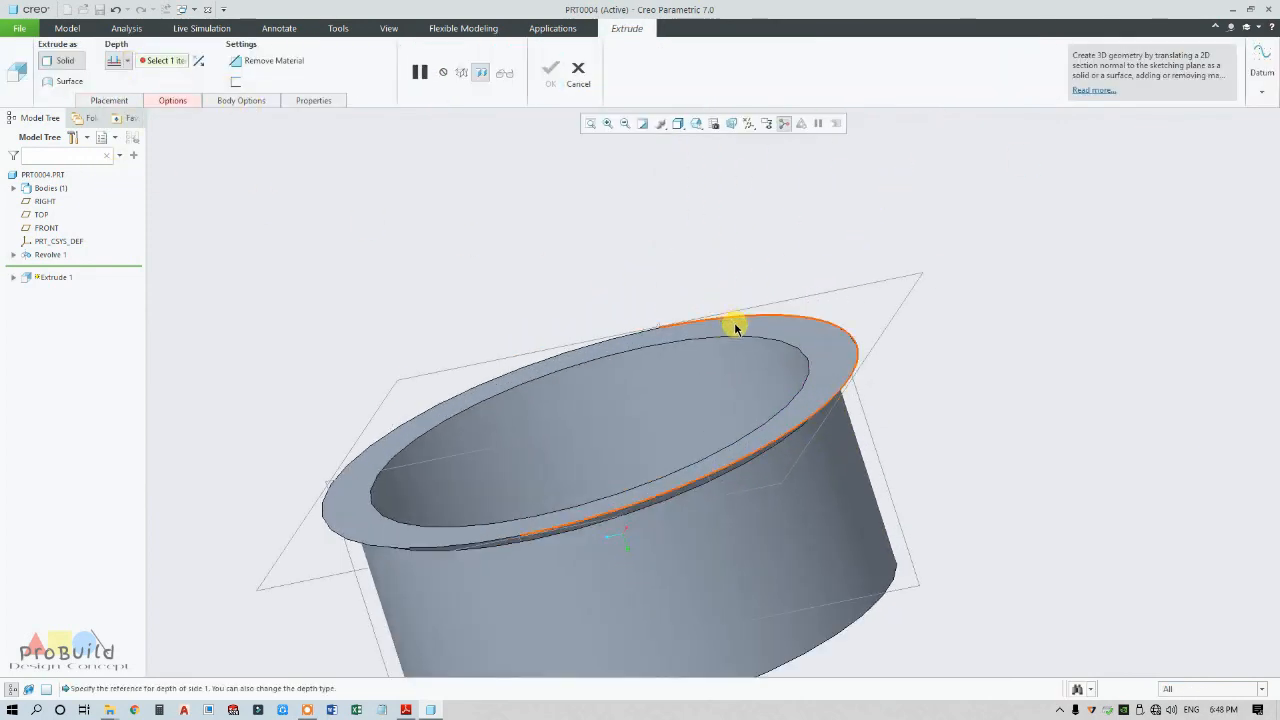
left_click(758, 310)
middle_click_drag(571, 311, 563, 268)
left_click(549, 75)
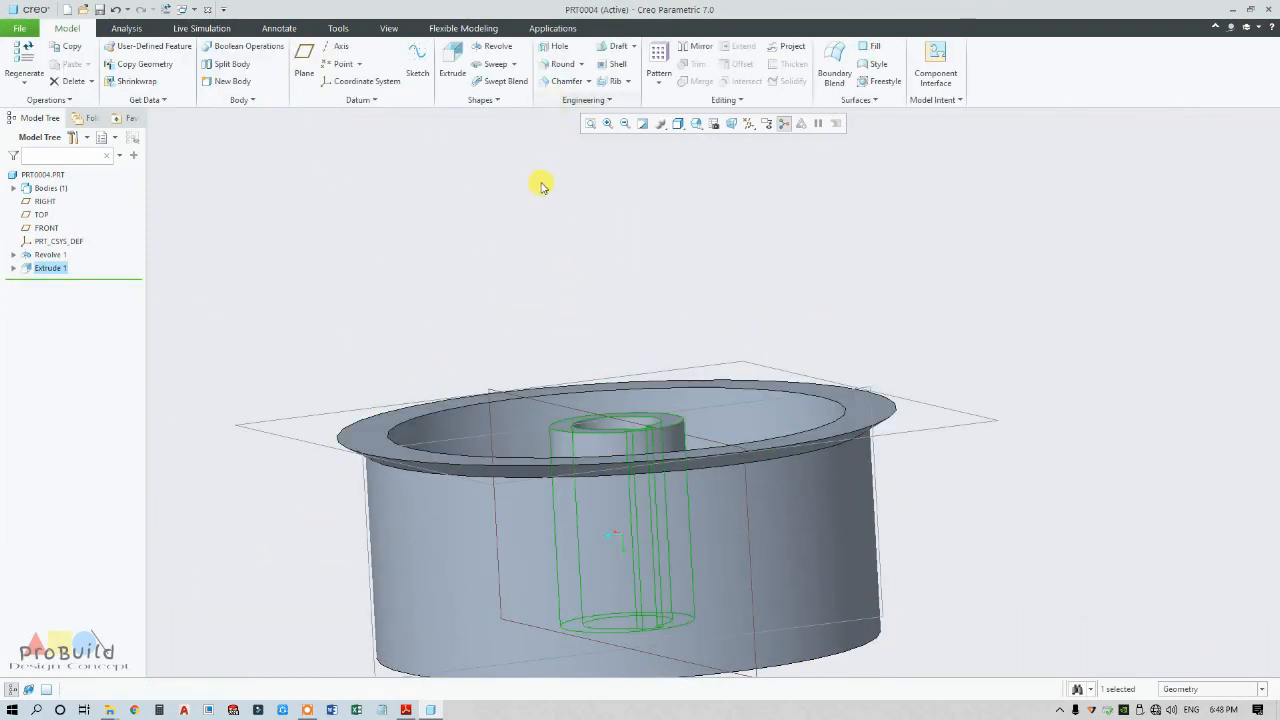
Inspect the keyed boss inside the cap and compare it with page 8 of the PDF drawings
mouse_move(537, 186)
middle_mouse_down()
mouse_move(574, 289)
mouse_move(666, 317)
mouse_move(539, 407)
mouse_move(620, 460)
mouse_move(706, 326)
mouse_move(652, 313)
mouse_move(631, 437)
mouse_move(663, 383)
mouse_move(614, 406)
middle_mouse_up()
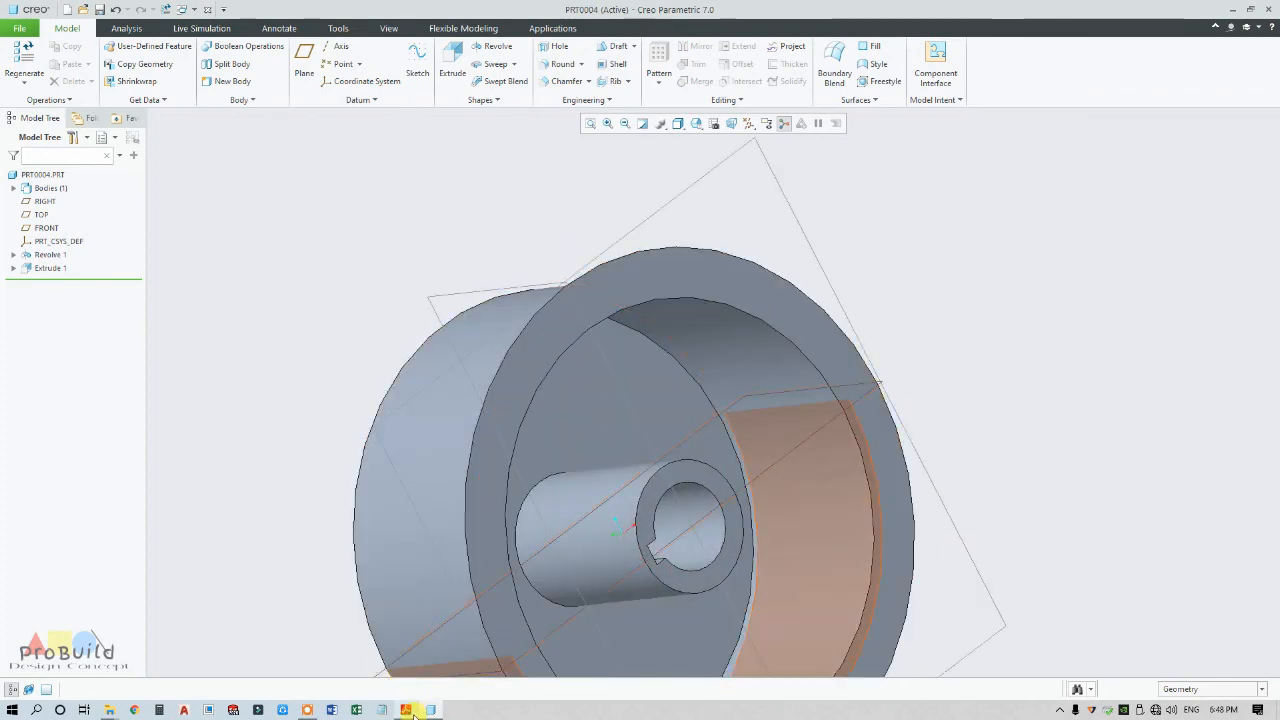
left_click(409, 711)
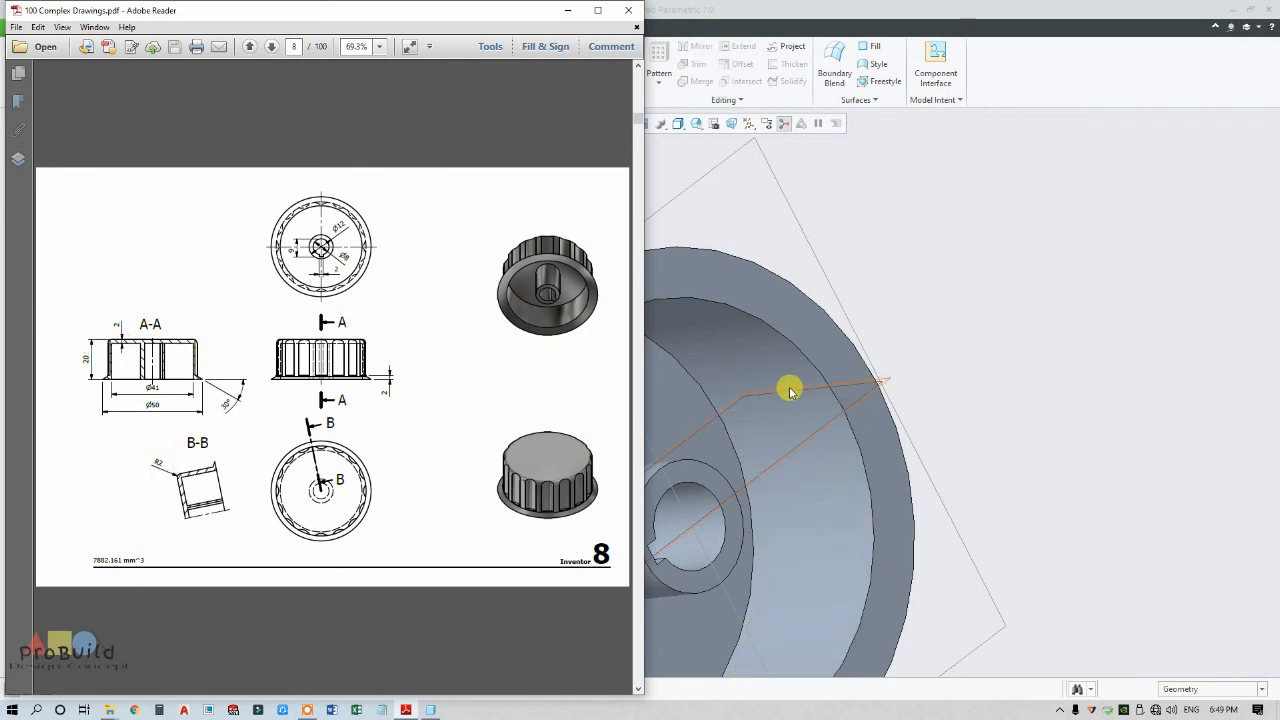
Round the outer edge of the cap's closed end face with a 2 mm radius
left_click(906, 328)
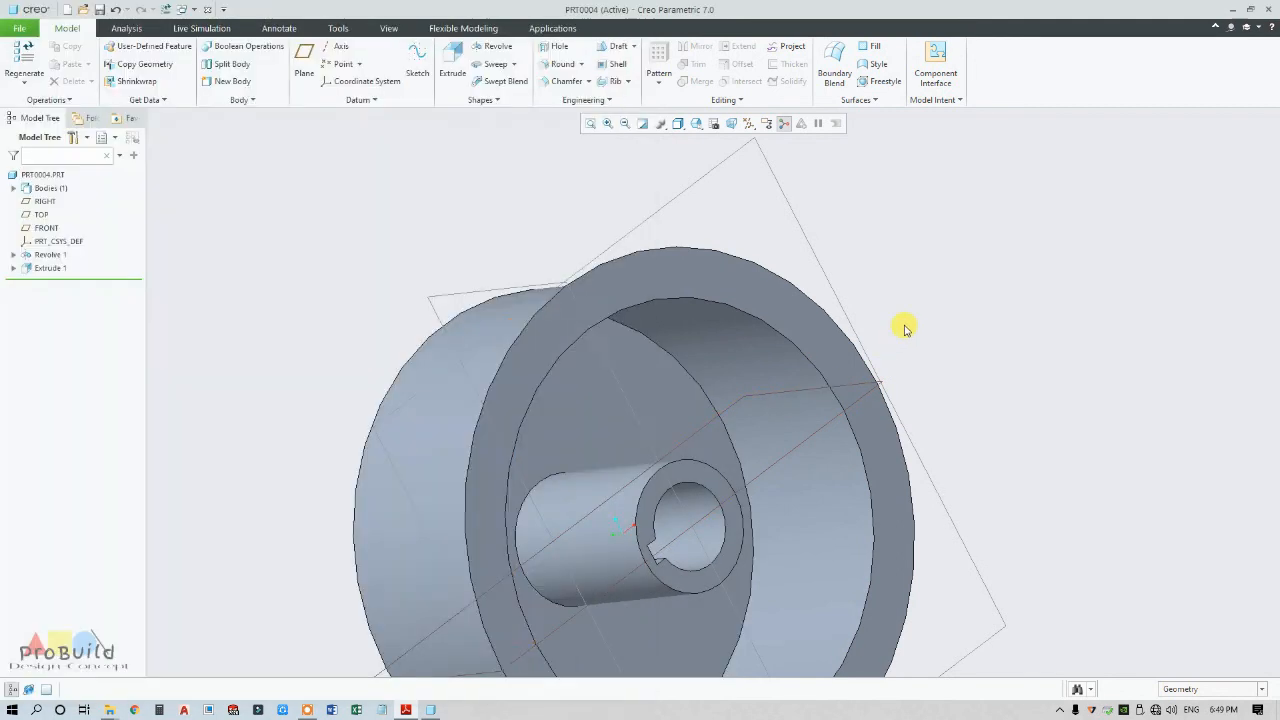
scroll(724, 401, "up", 5)
middle_click_drag(722, 401, 780, 420)
scroll(780, 420, "down", 4)
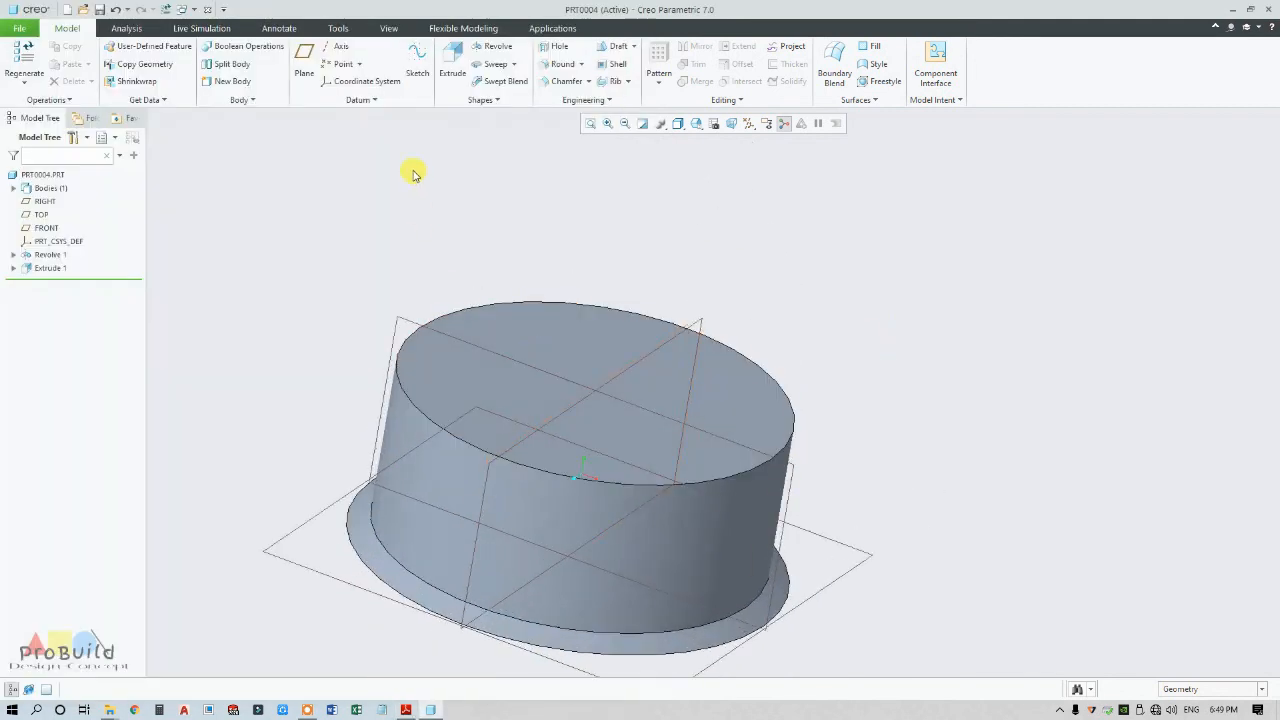
left_click(558, 64)
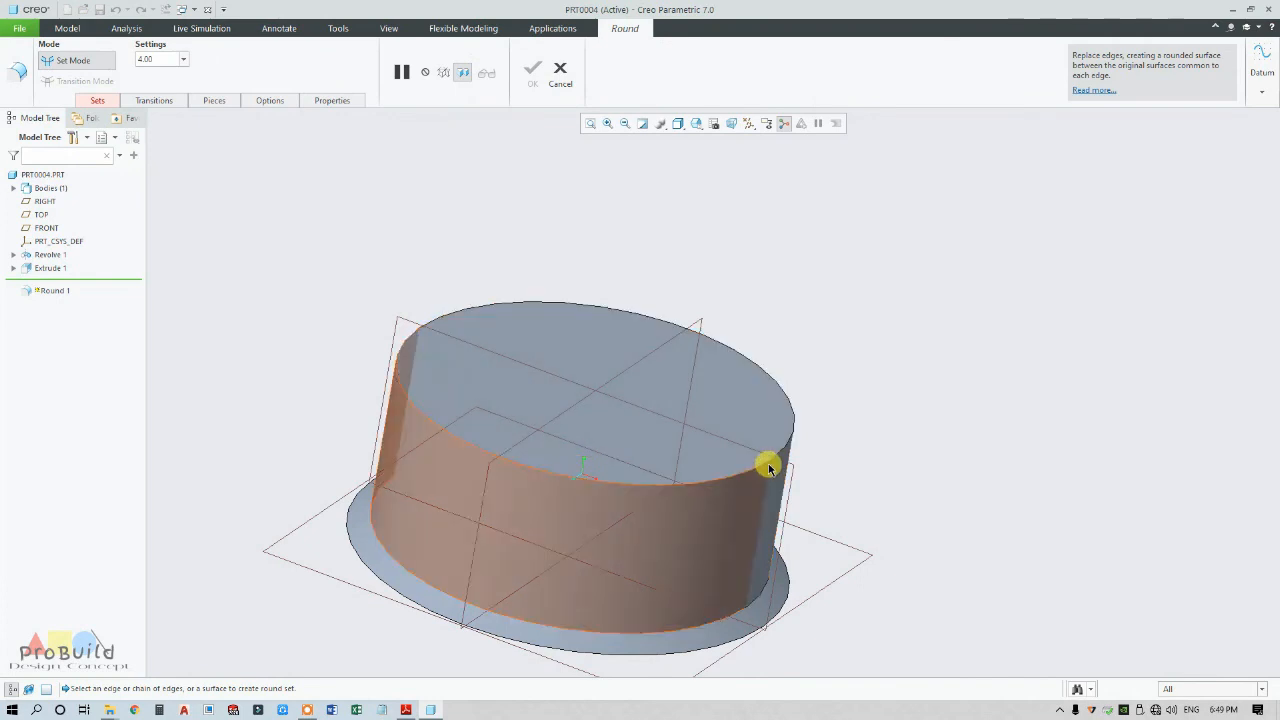
left_click(766, 465)
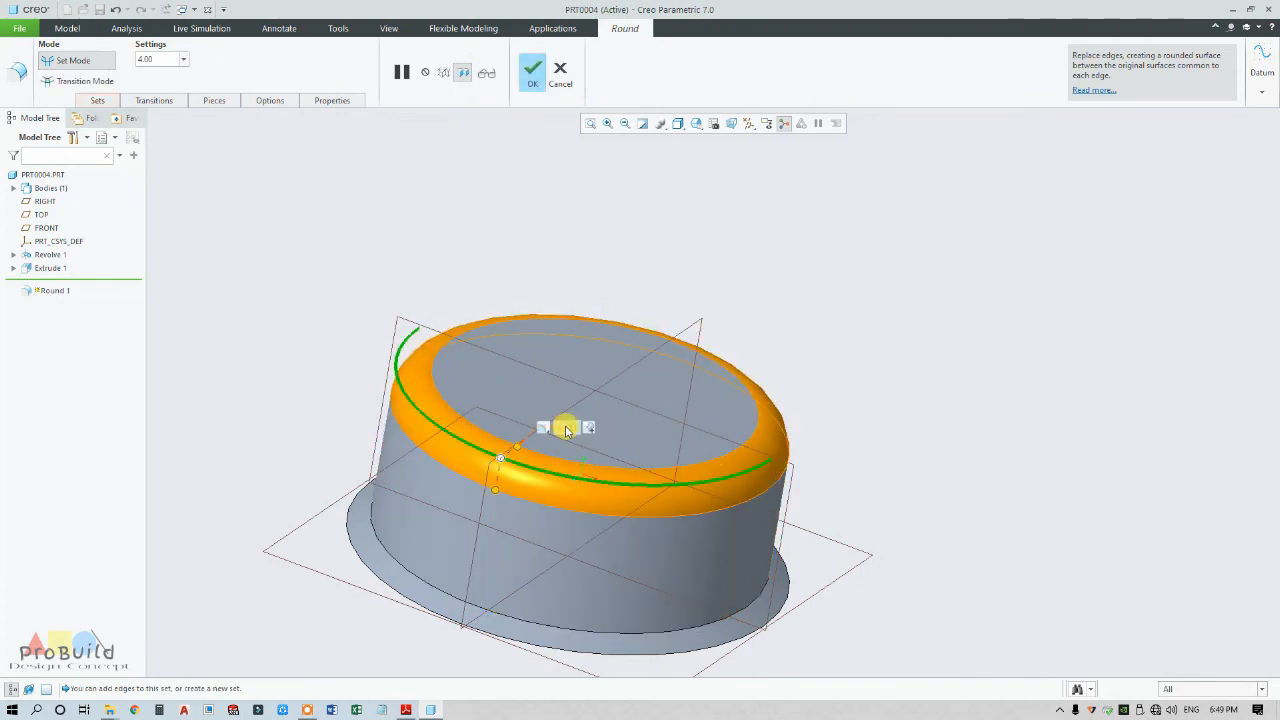
key("Return")
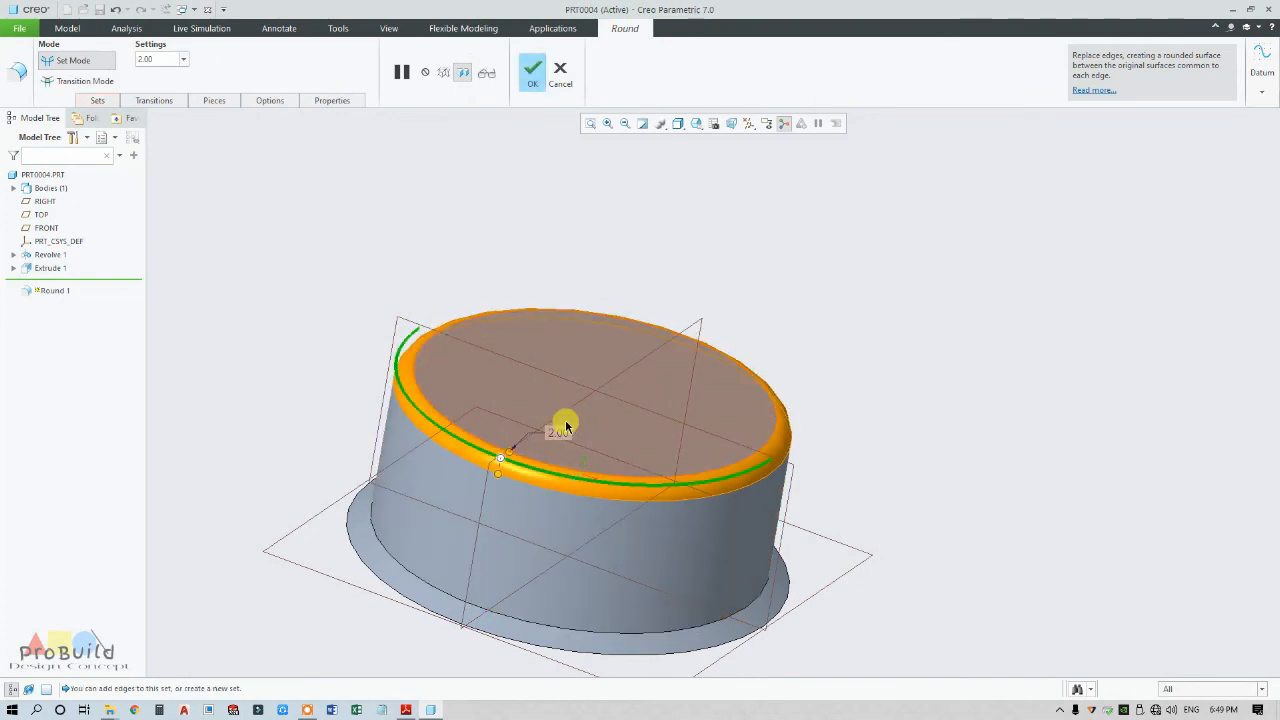
left_click(532, 72)
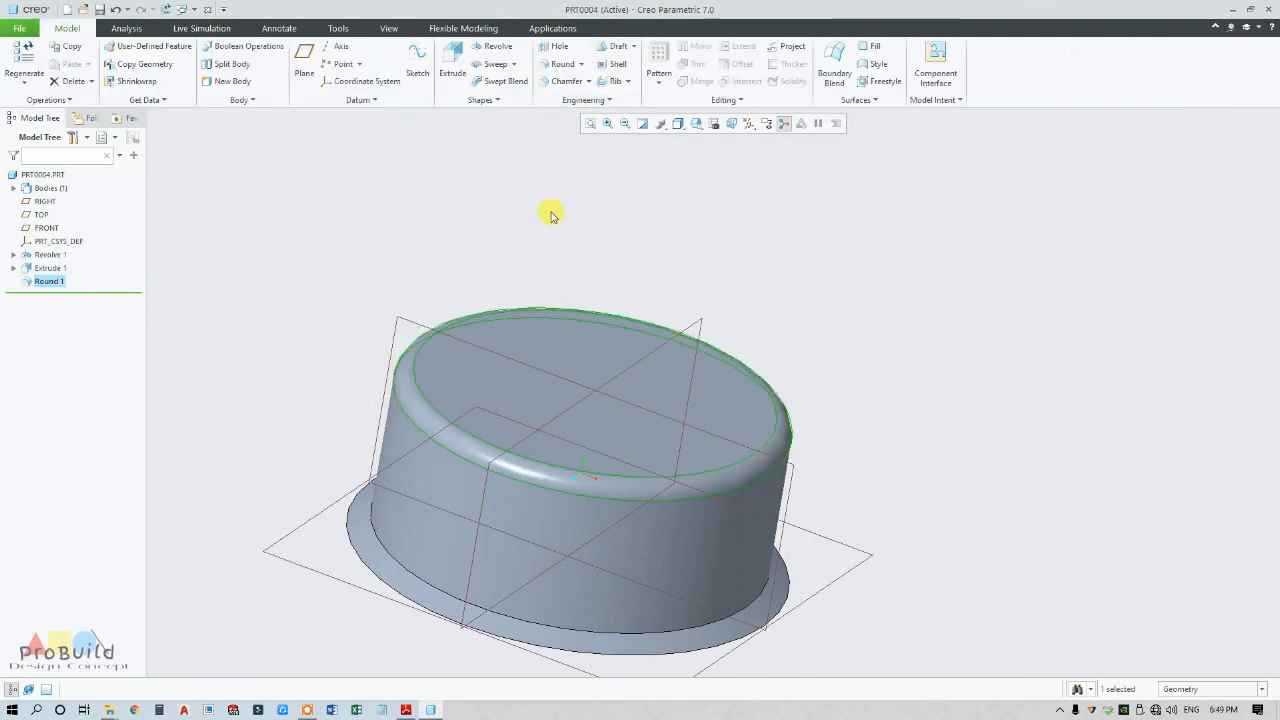
scroll(550, 215, "down", 2)
left_click(504, 246)
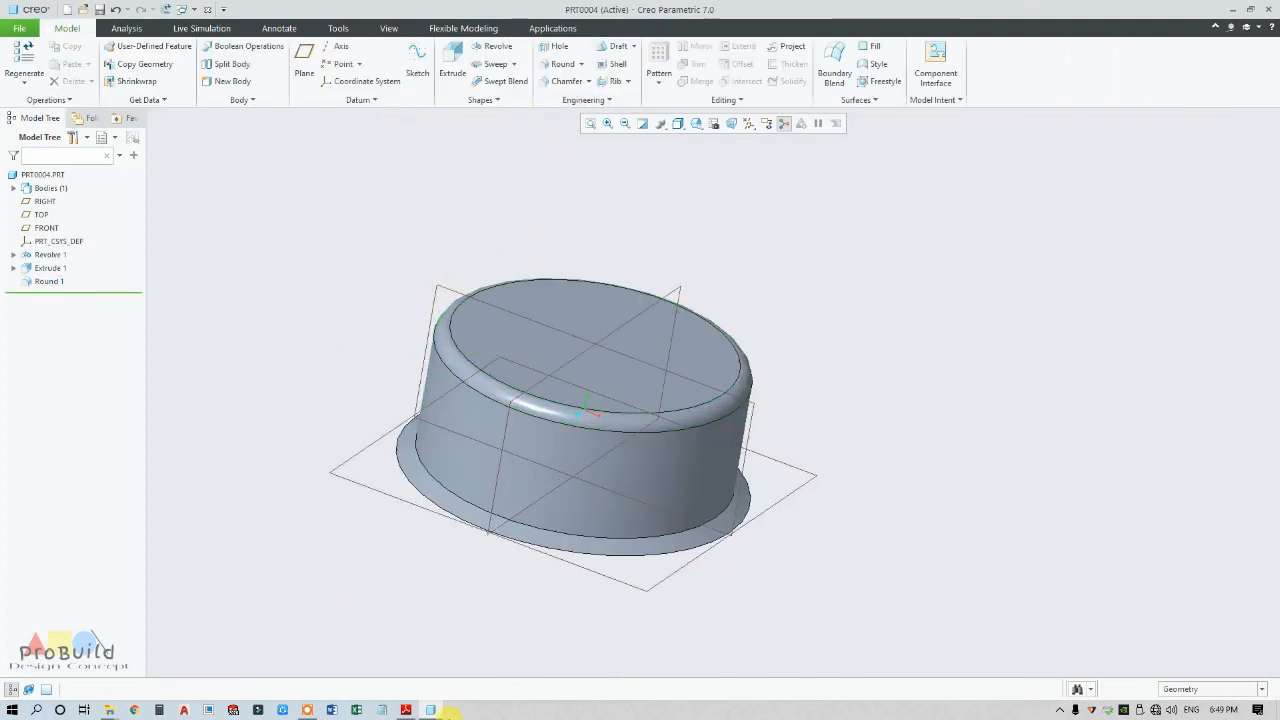
Start an Extrude sketch on the cap's flat closed end face and add the FRONT plane as a sketch reference
left_click(406, 710)
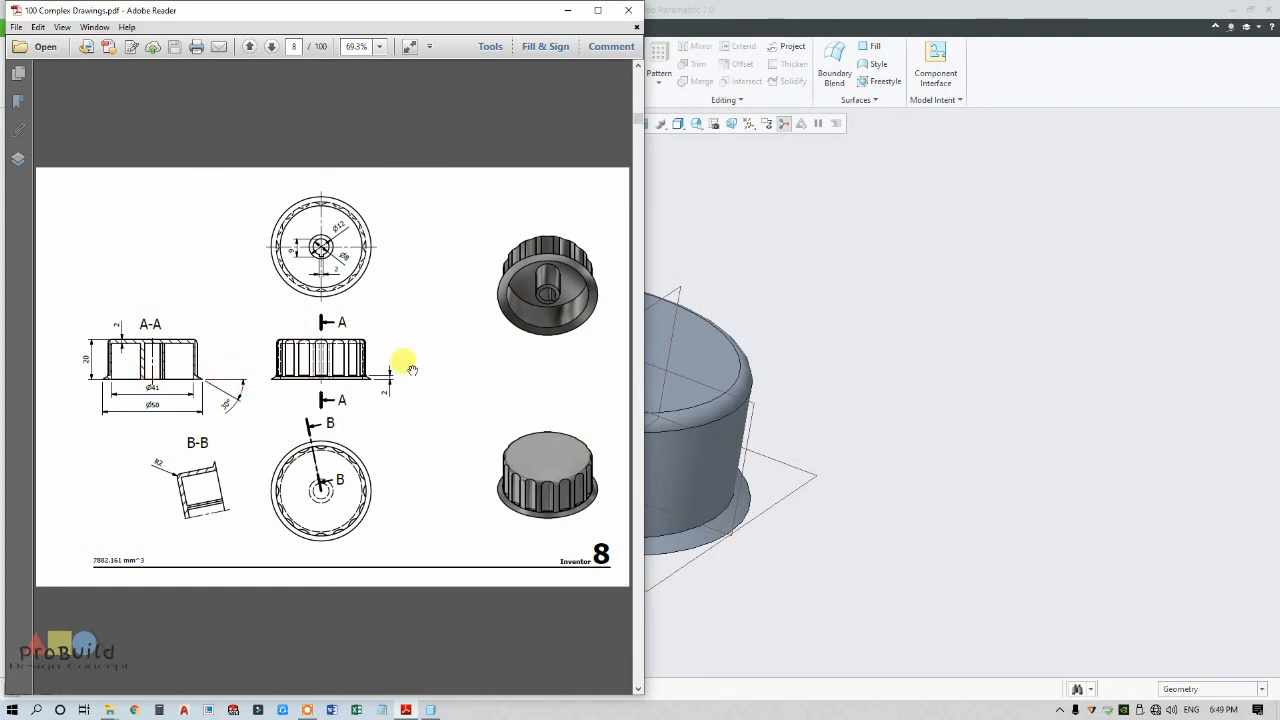
left_click(895, 330)
left_click(698, 344)
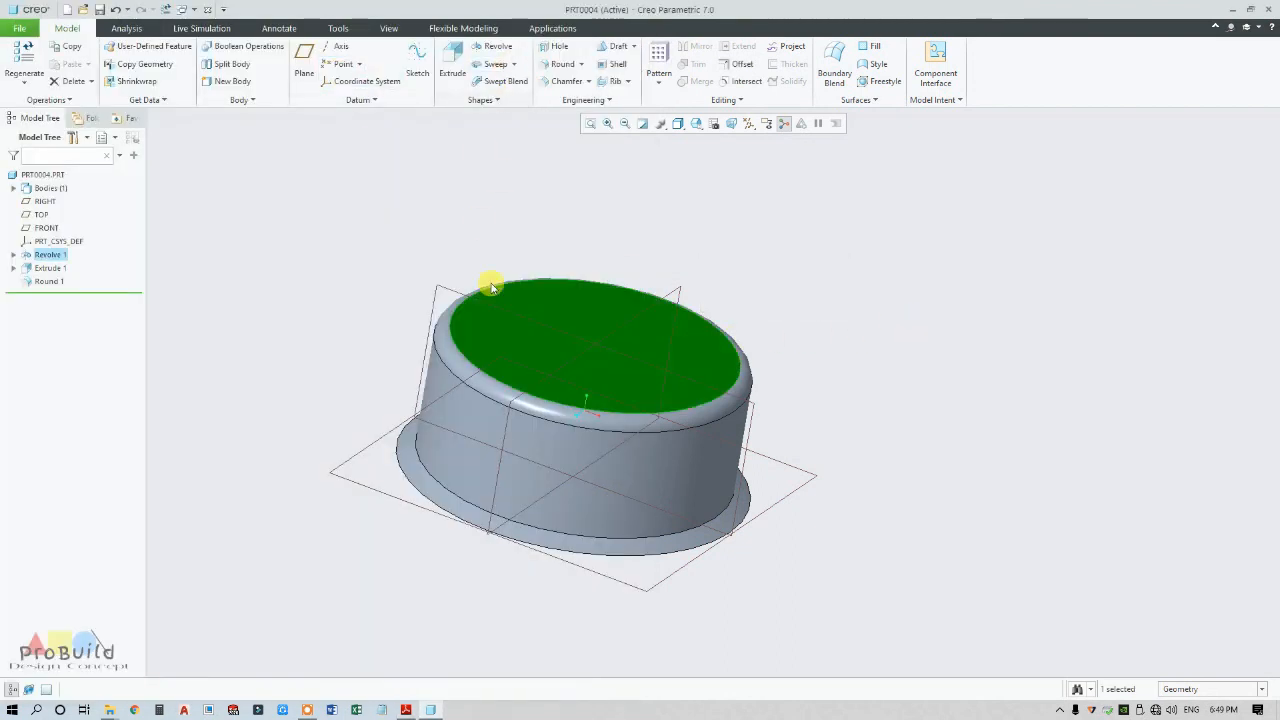
left_click(452, 62)
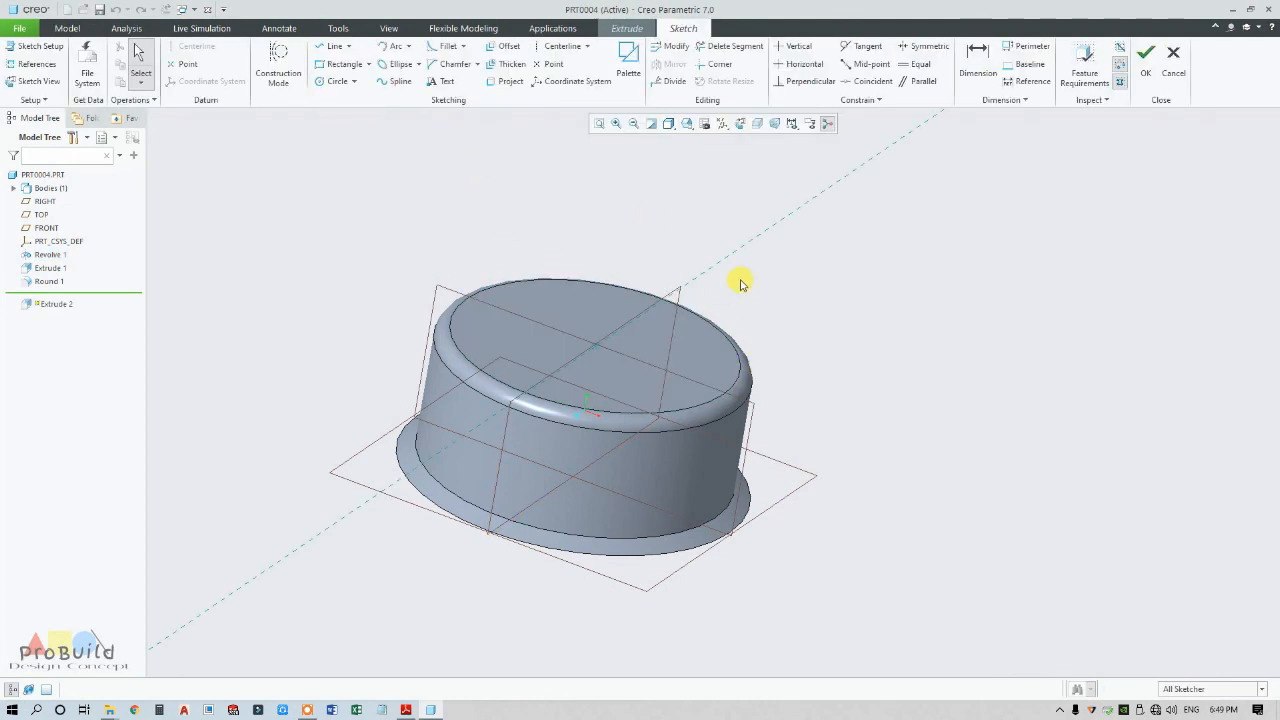
left_click(756, 125)
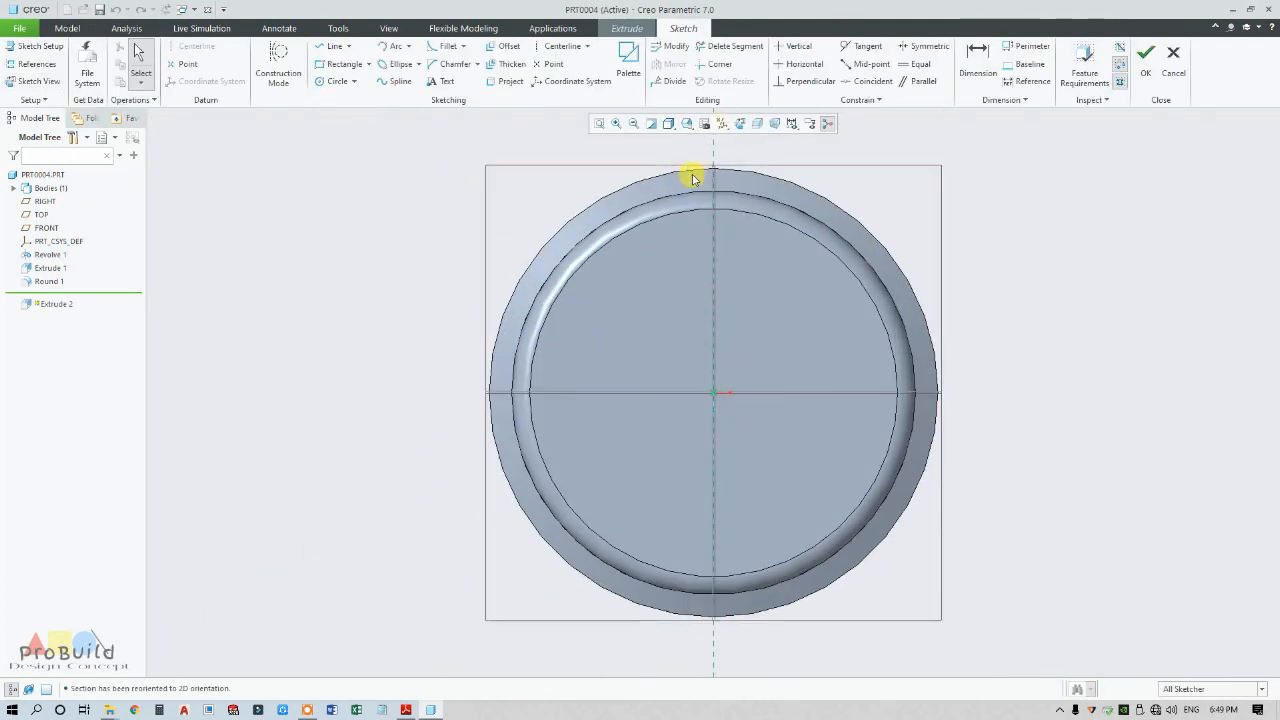
left_click(37, 64)
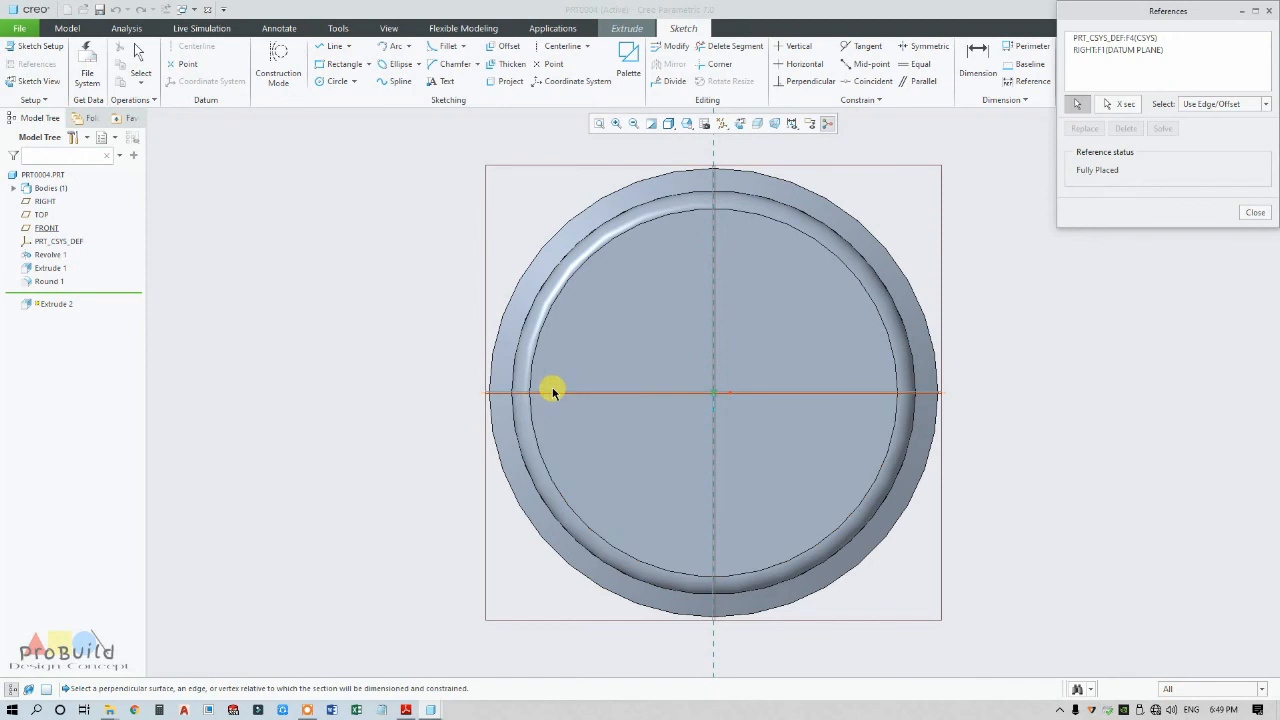
left_click(551, 391)
Display the model in Hidden Line style and orient the view square to the sketch plane
scroll(289, 397, "down", 2)
scroll(583, 543, "up", 4)
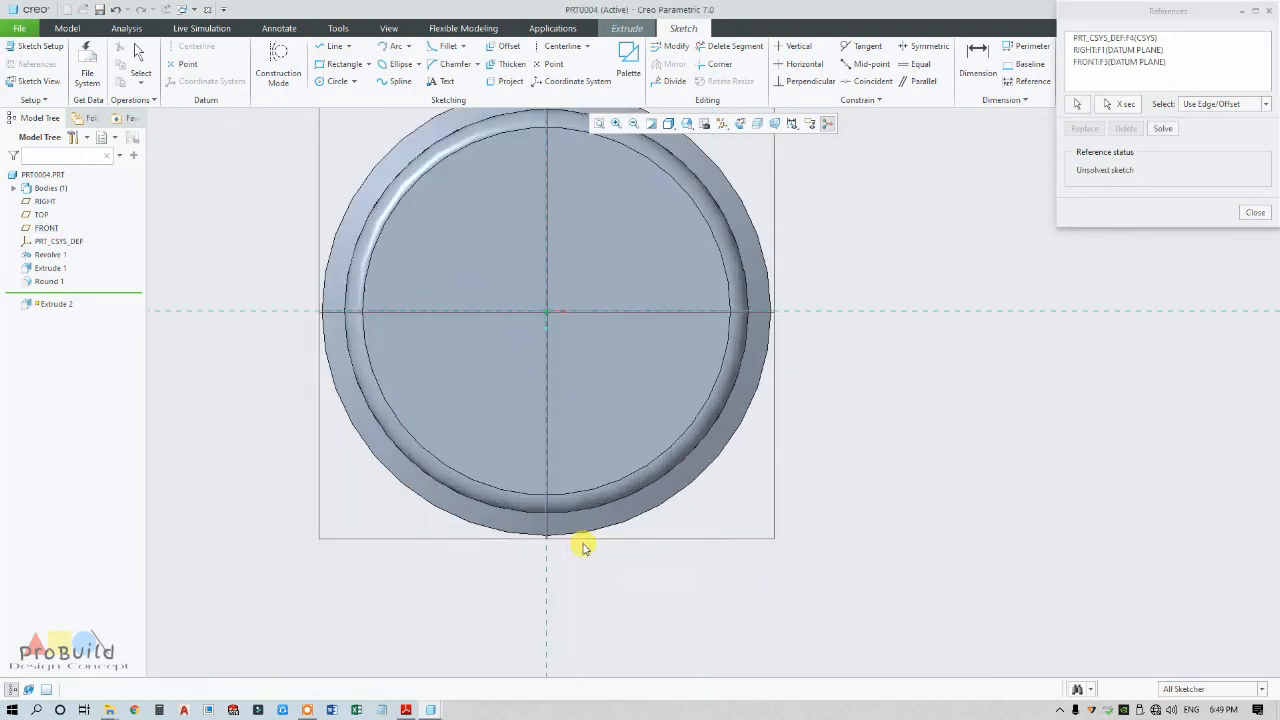
scroll(579, 546, "up", 2)
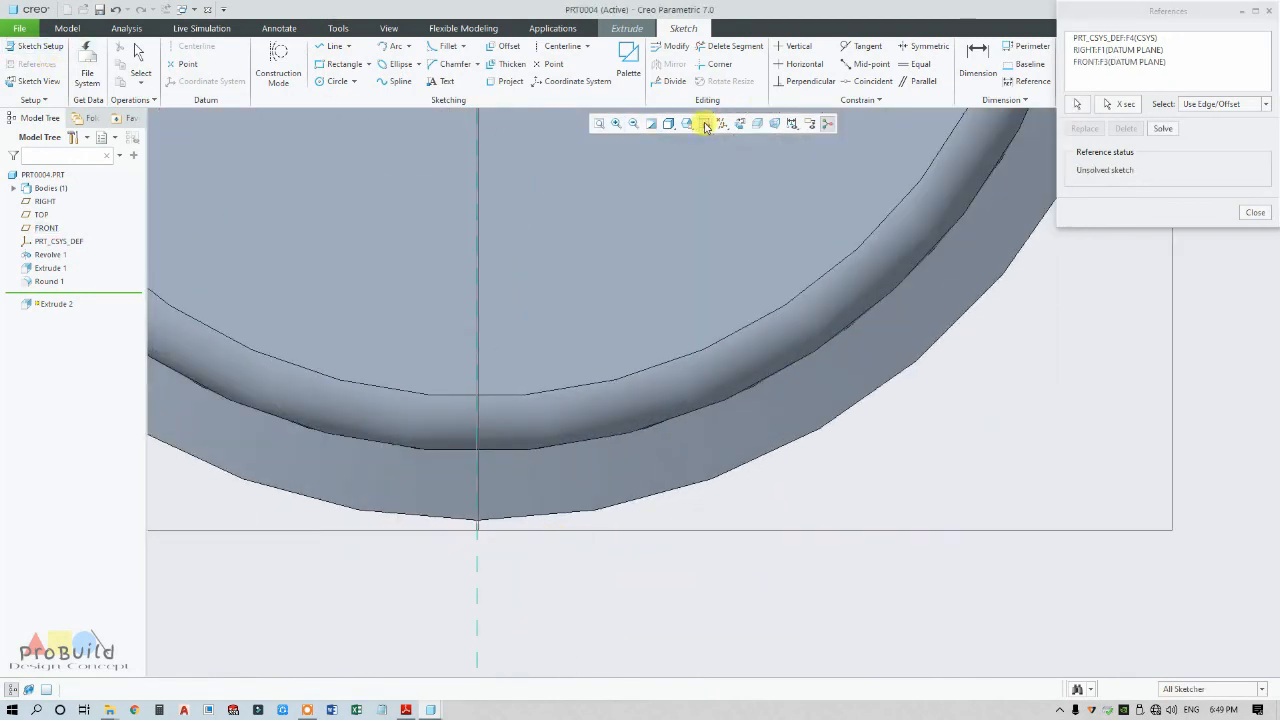
left_click(668, 123)
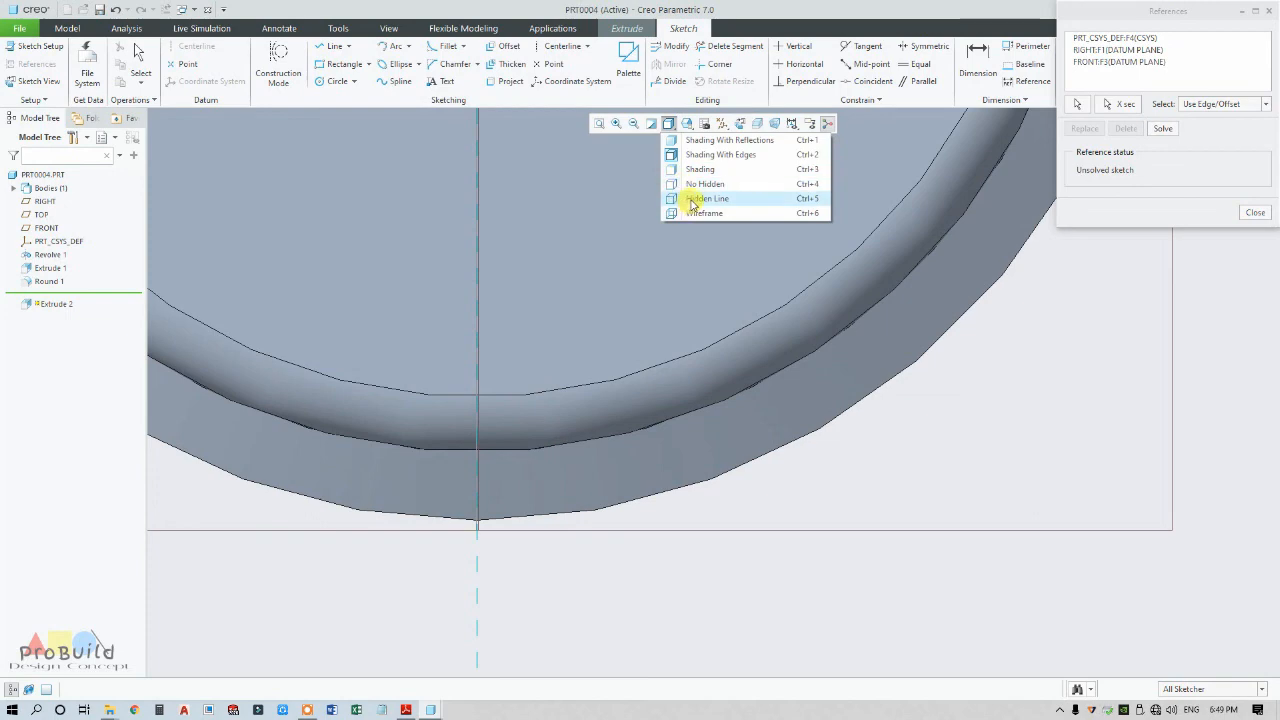
left_click(690, 199)
scroll(518, 290, "down", 2)
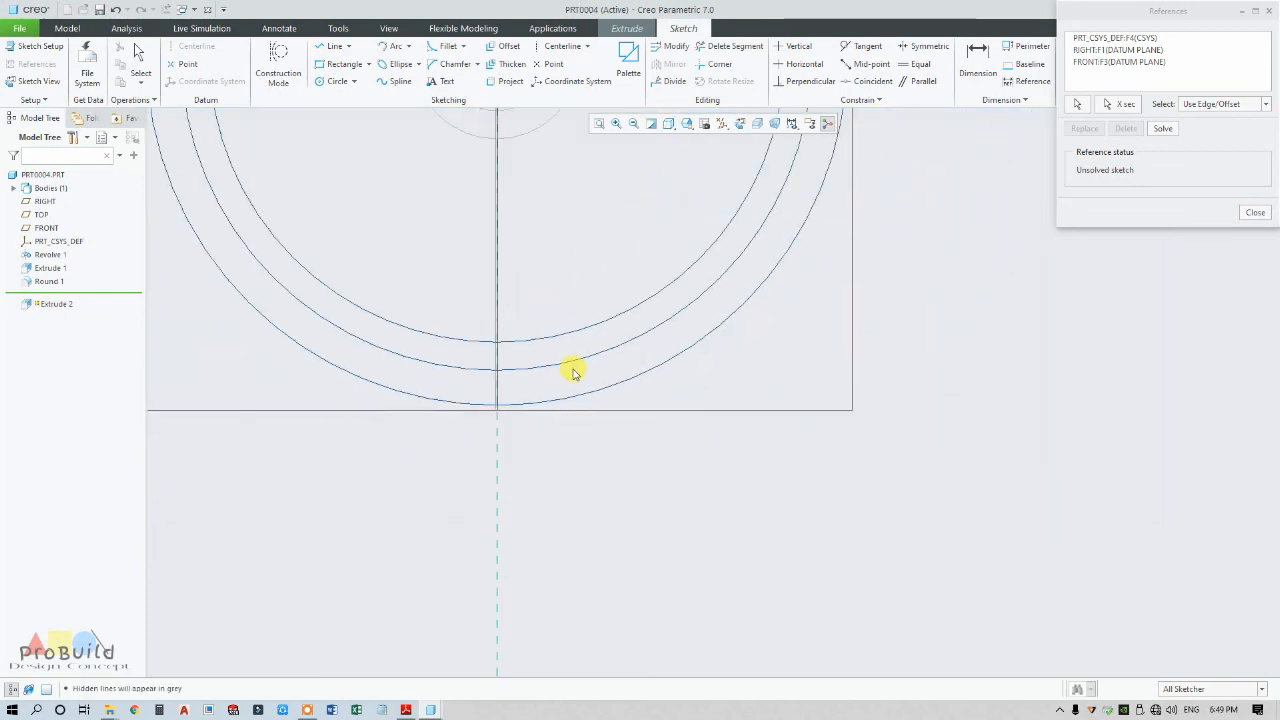
scroll(576, 380, "down", 3)
scroll(576, 380, "up", 3)
mouse_move(580, 383)
middle_mouse_down()
mouse_move(594, 360)
mouse_move(646, 337)
mouse_move(686, 343)
mouse_move(586, 406)
mouse_move(614, 371)
middle_mouse_up()
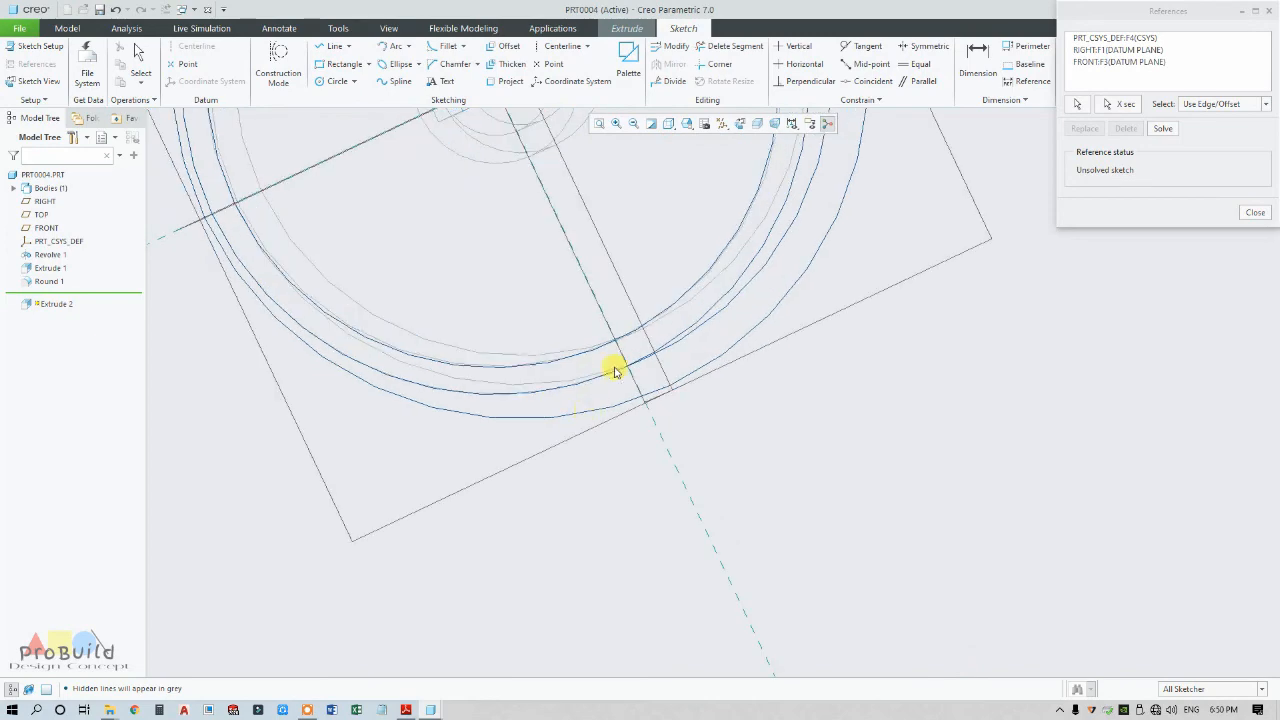
left_click(741, 124)
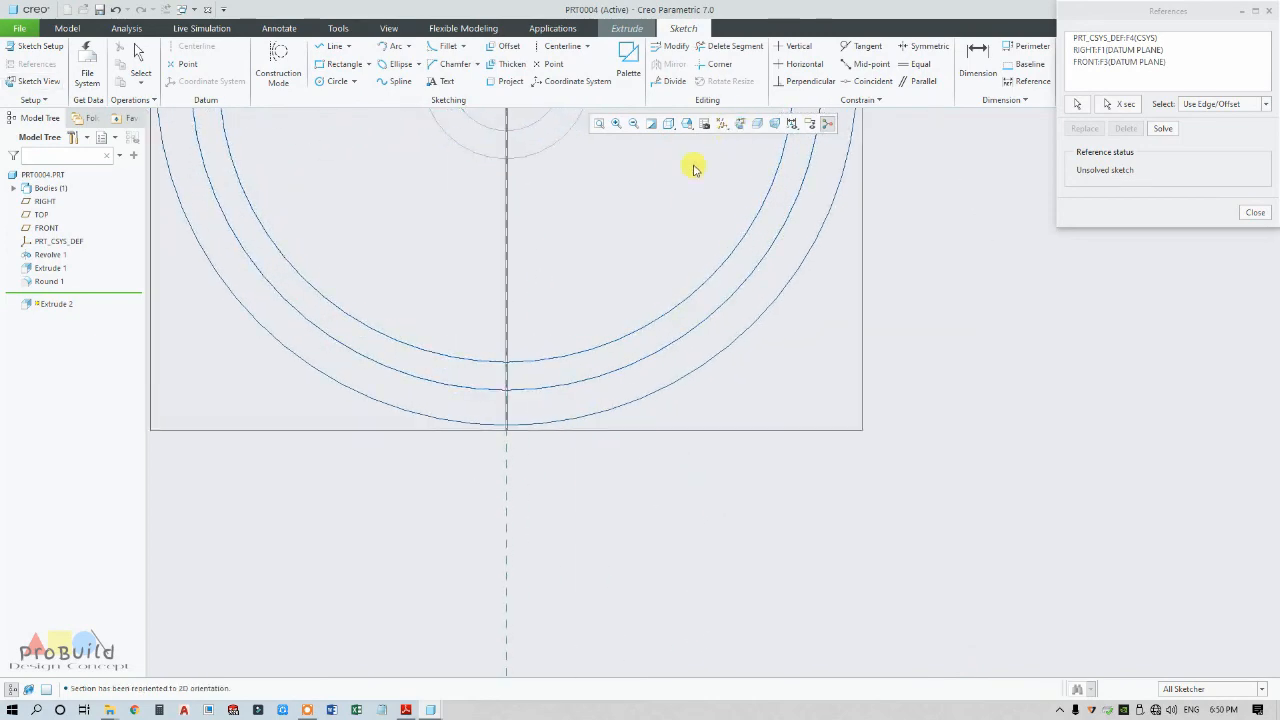
scroll(485, 365, "up", 3)
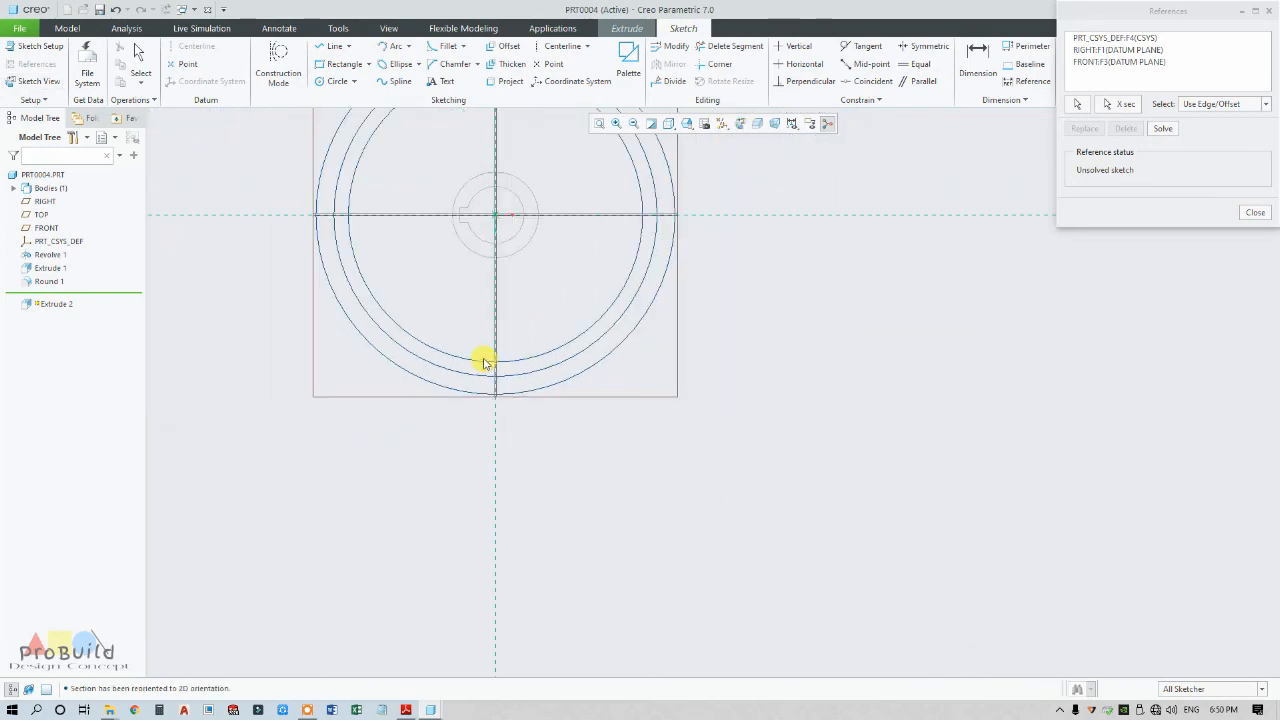
scroll(474, 362, "down", 2)
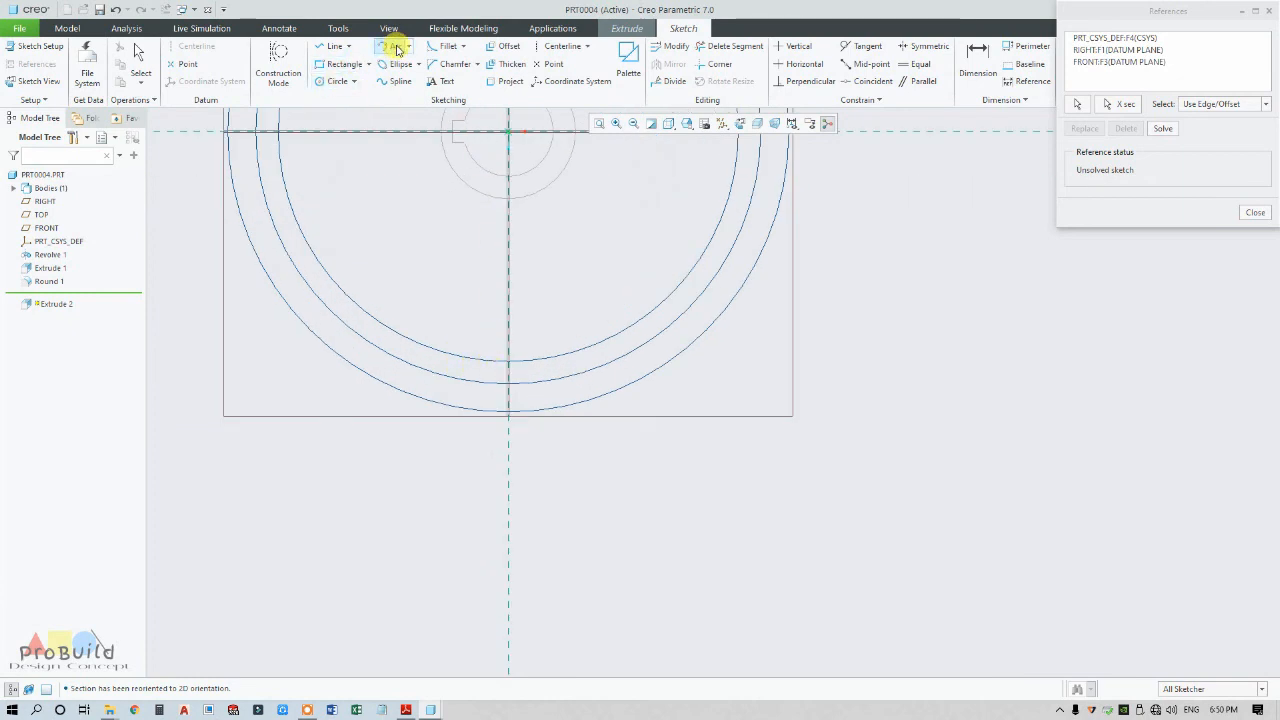
Add the cap's outer wall circle and the inner edge of the round as sketch references
left_click(1077, 104)
left_click(536, 382)
left_click(528, 360)
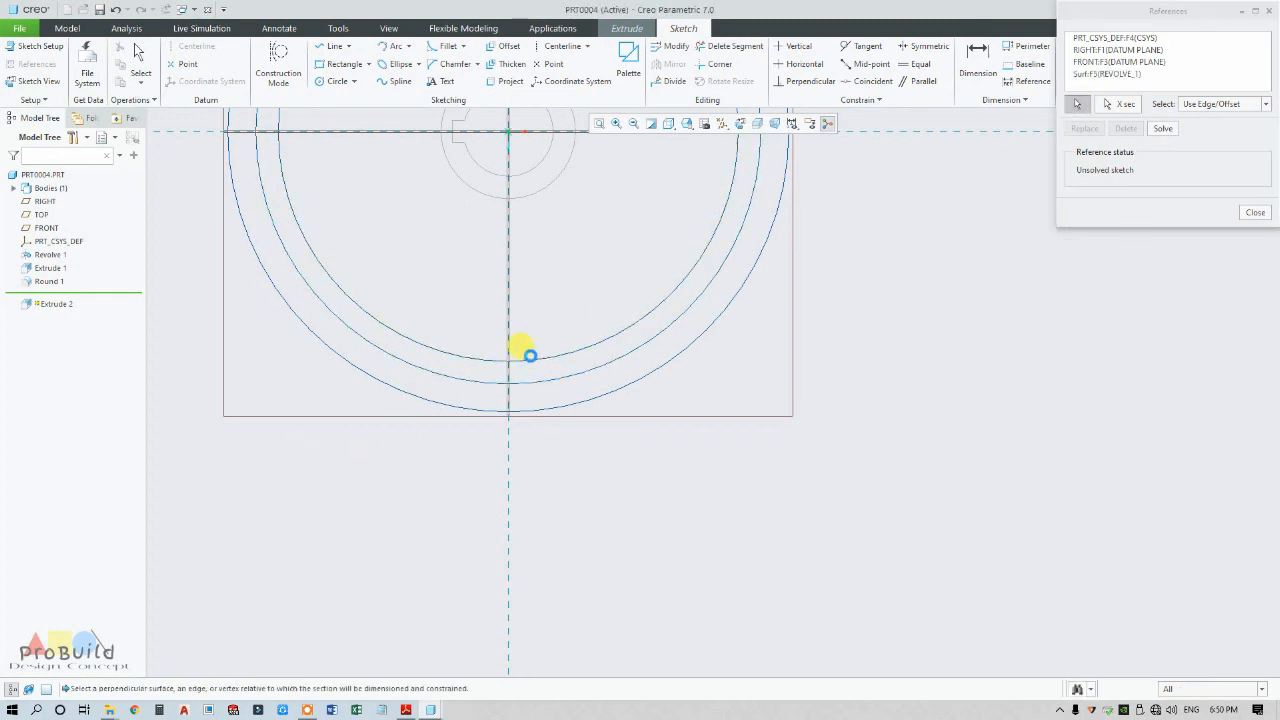
middle_click(572, 450)
middle_click(572, 450)
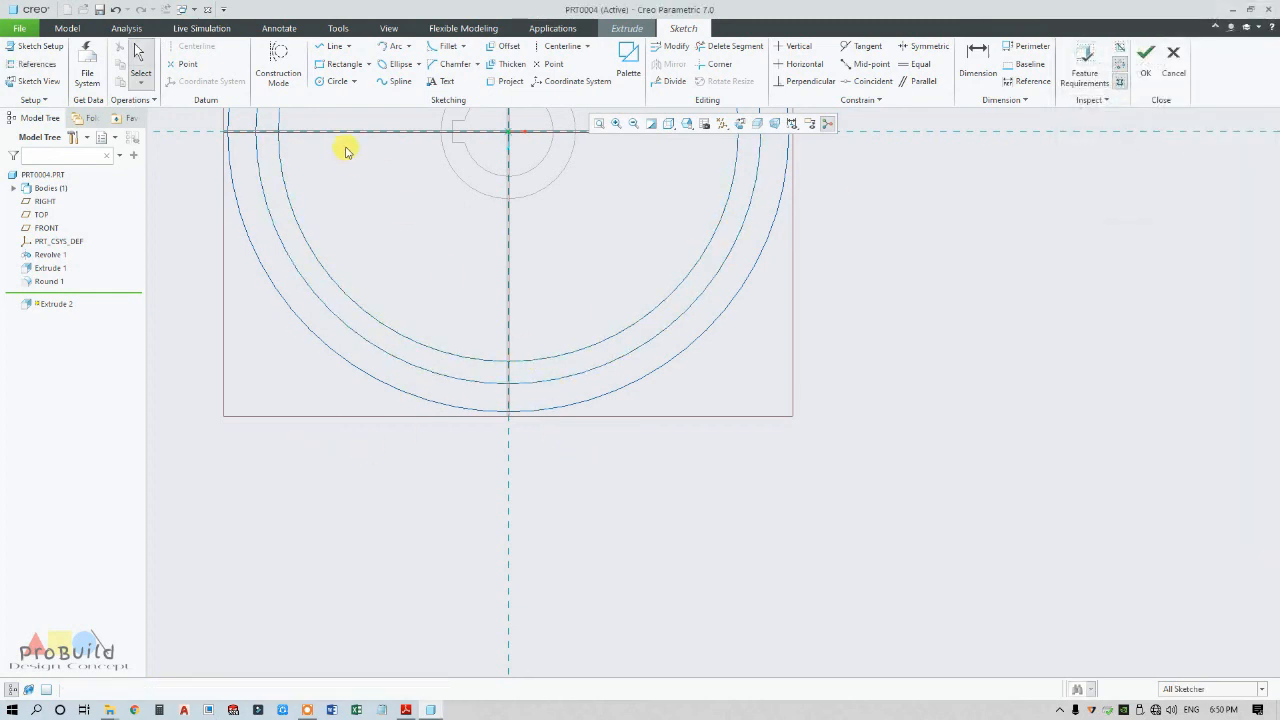
Sketch an arc of about 1.87 mm radius centred on the vertical axis, ending on the wall circle and touching the round's inner circle
left_click(397, 47)
scroll(483, 298, "up", 3)
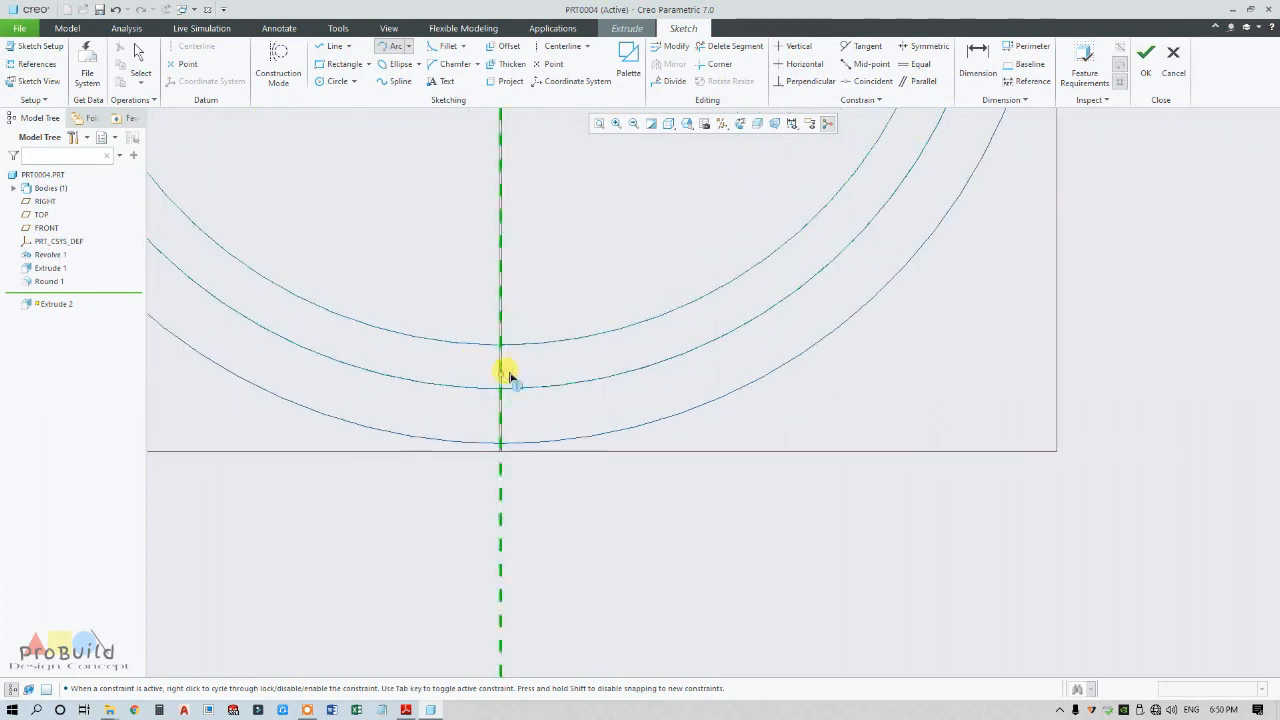
left_click(500, 393)
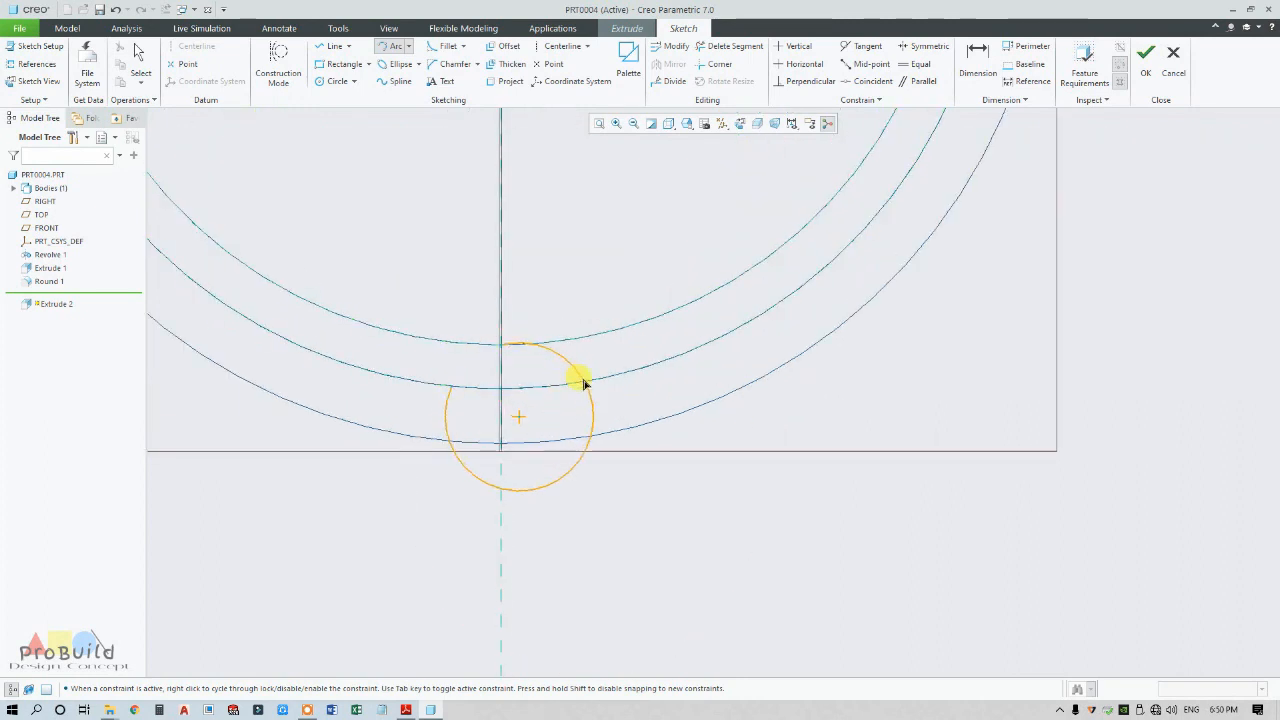
middle_click(446, 351)
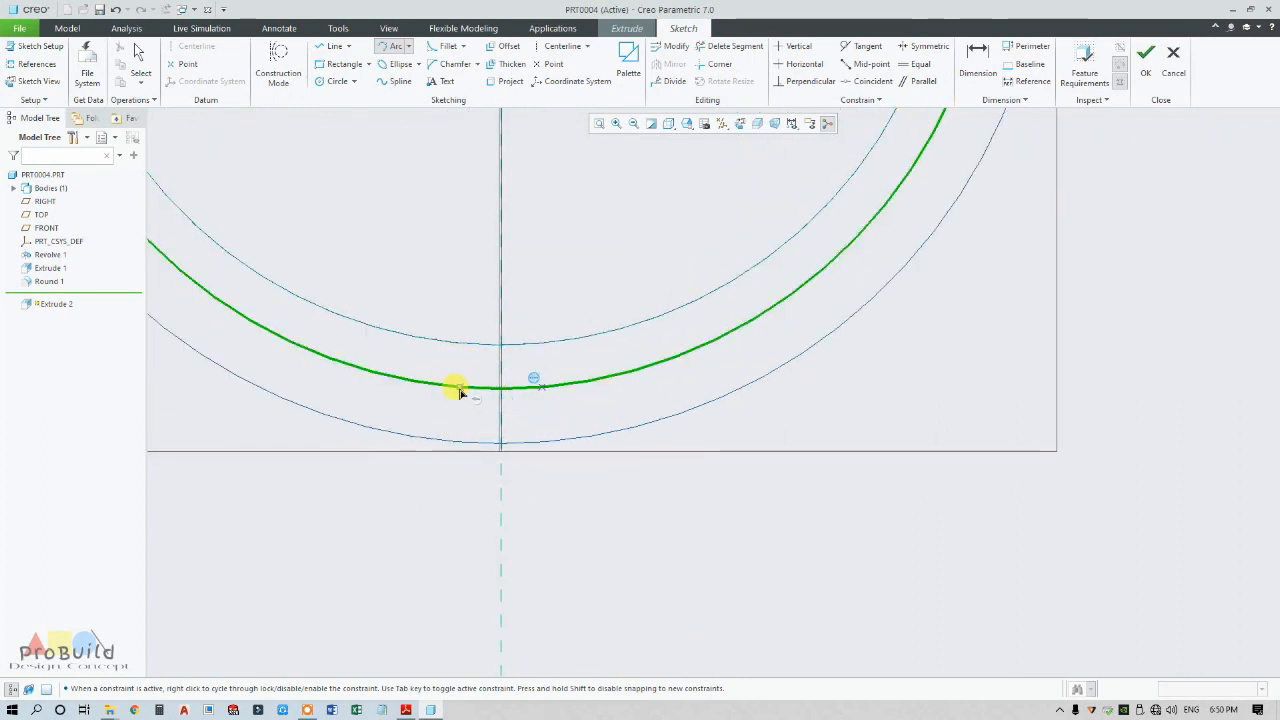
left_click(500, 387)
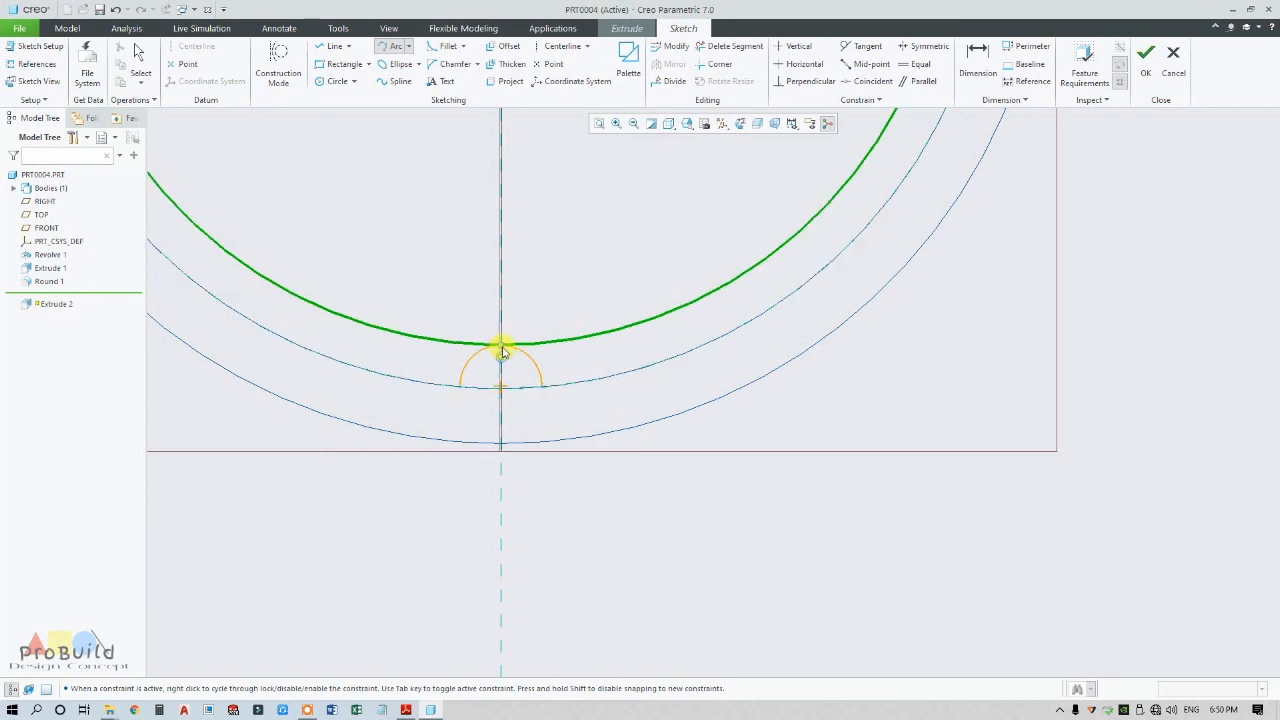
left_click(502, 349)
middle_click(552, 367)
scroll(510, 390, "up", 4)
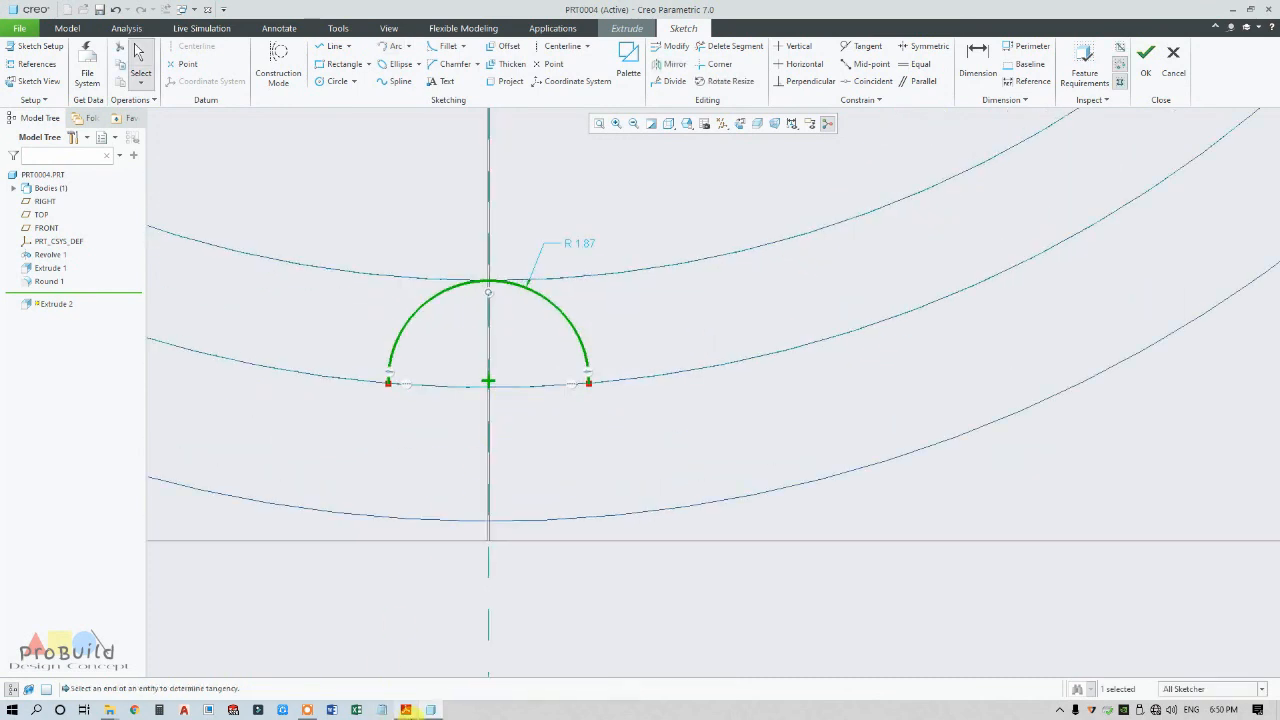
Check the flutes on page 8 of the PDF drawings and set the flute arc's radius to 1.5 mm
left_click(405, 709)
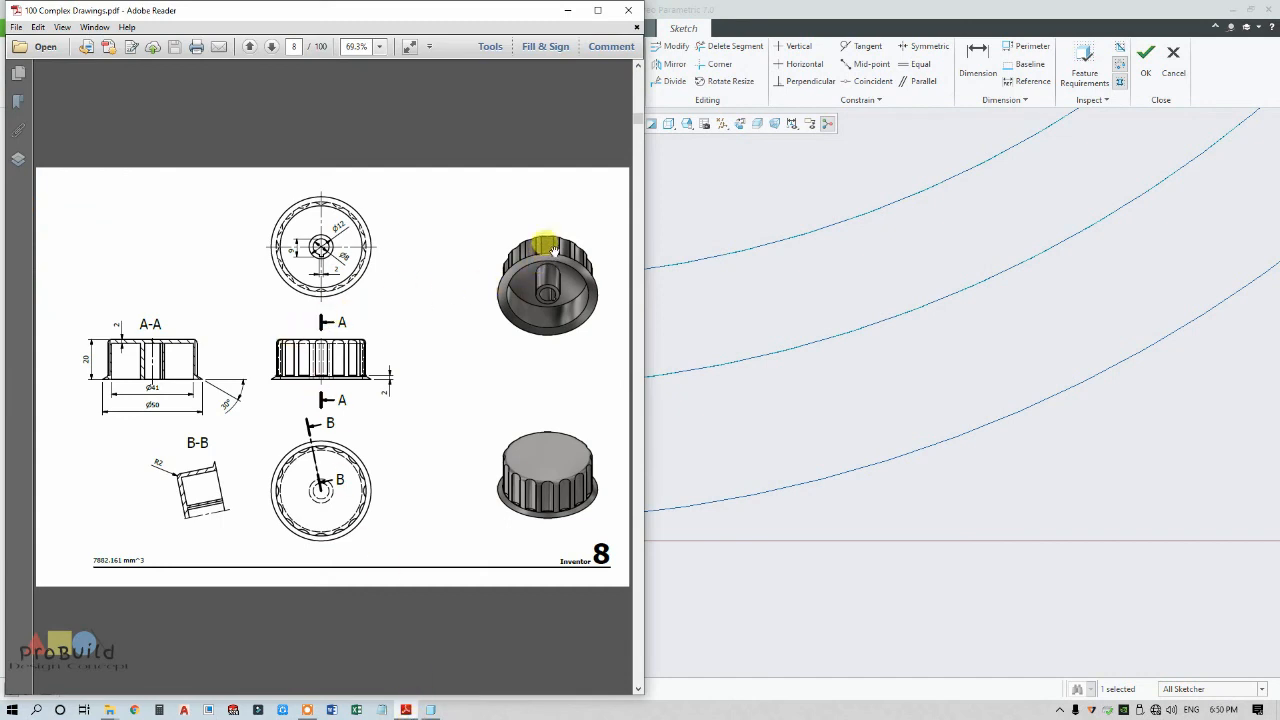
left_click(733, 577)
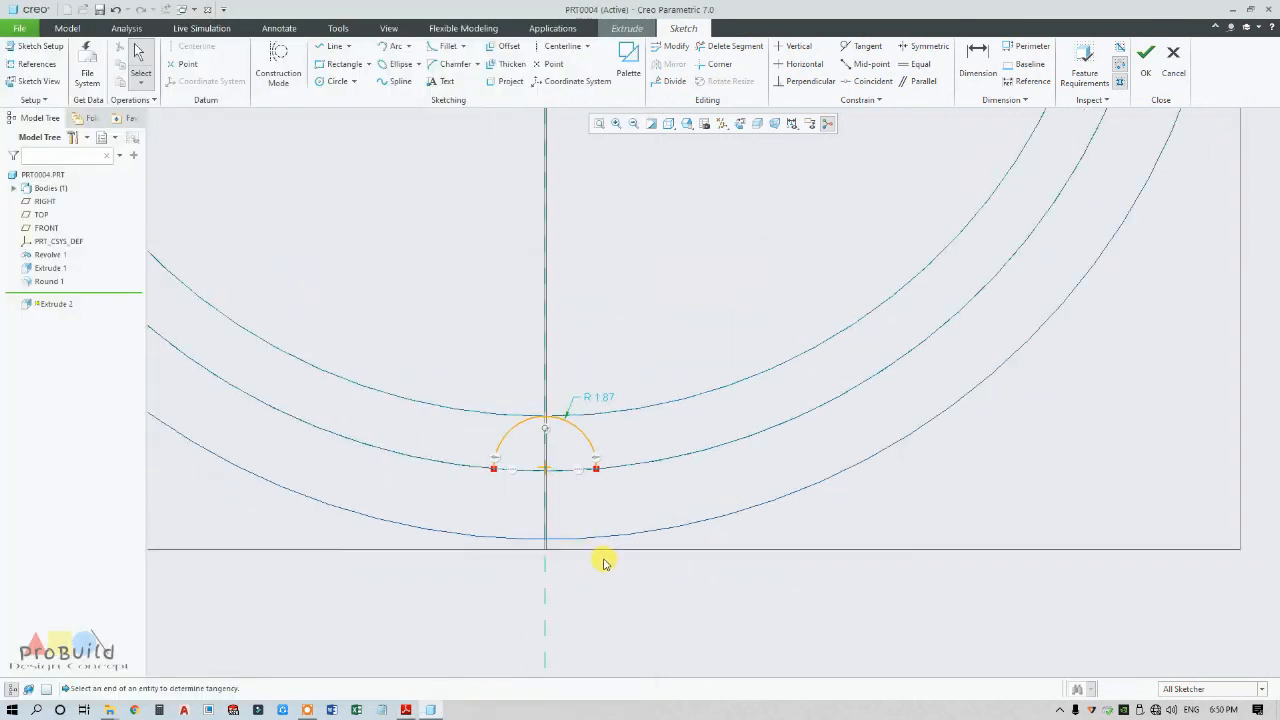
scroll(590, 462, "up", 3)
double_click(583, 331)
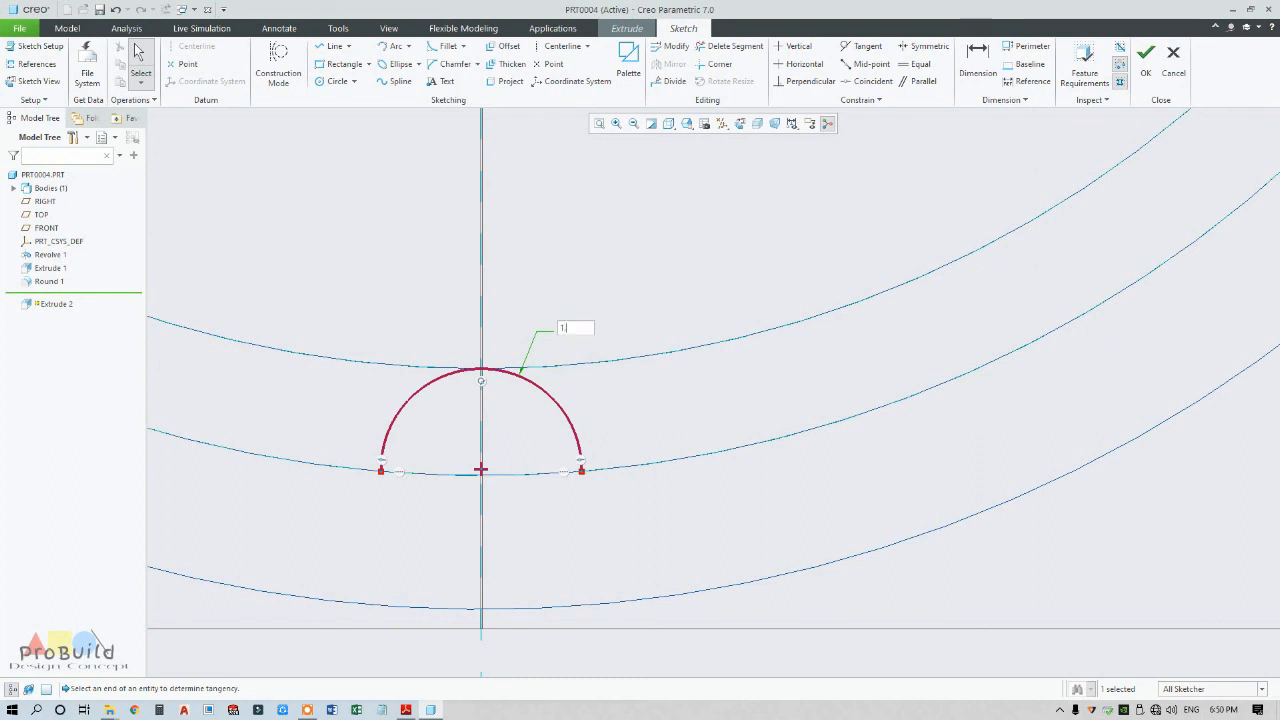
type("1.5")
key("Return")
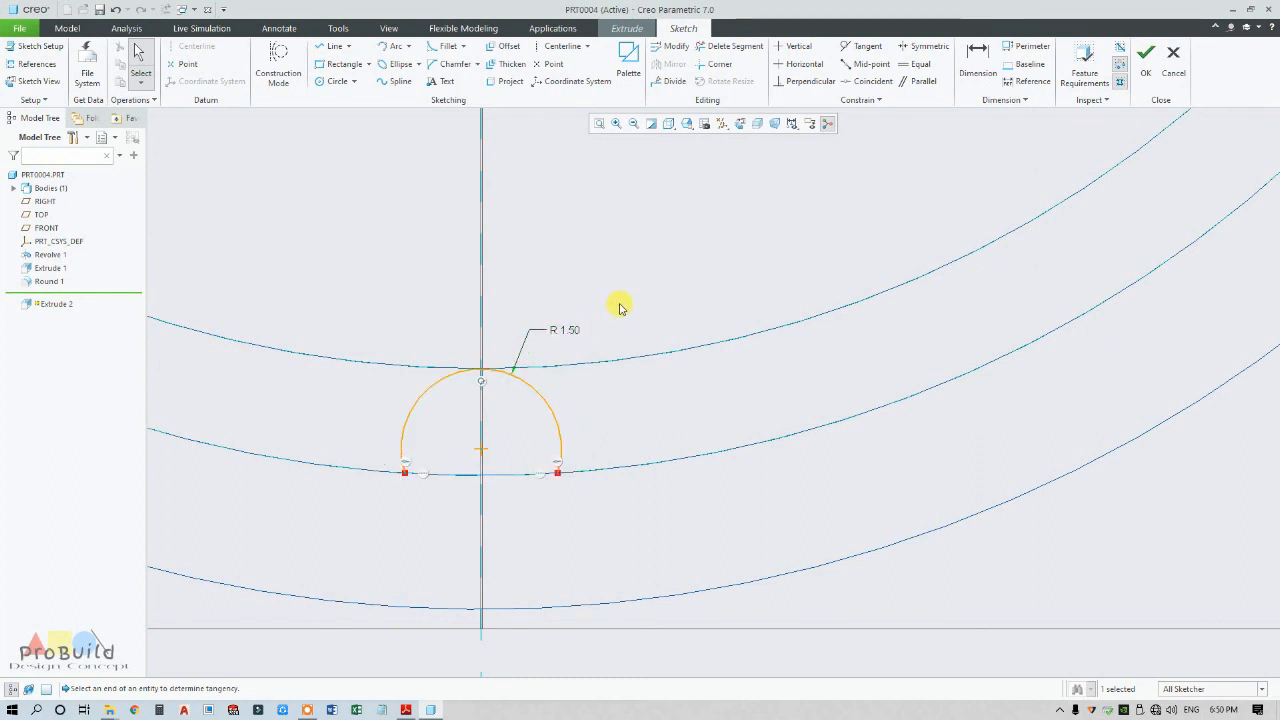
Set the flute arc's radius to 1.75 mm
scroll(524, 492, "down", 3)
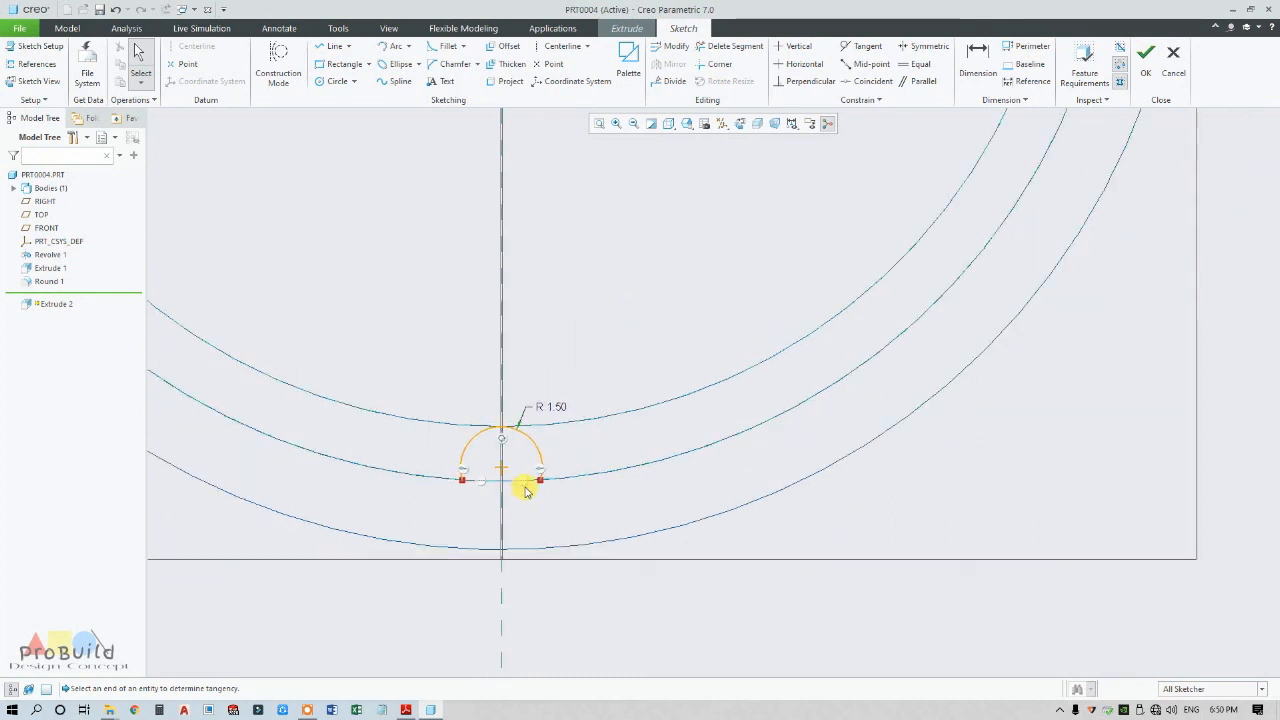
scroll(525, 490, "up", 3)
double_click(576, 290)
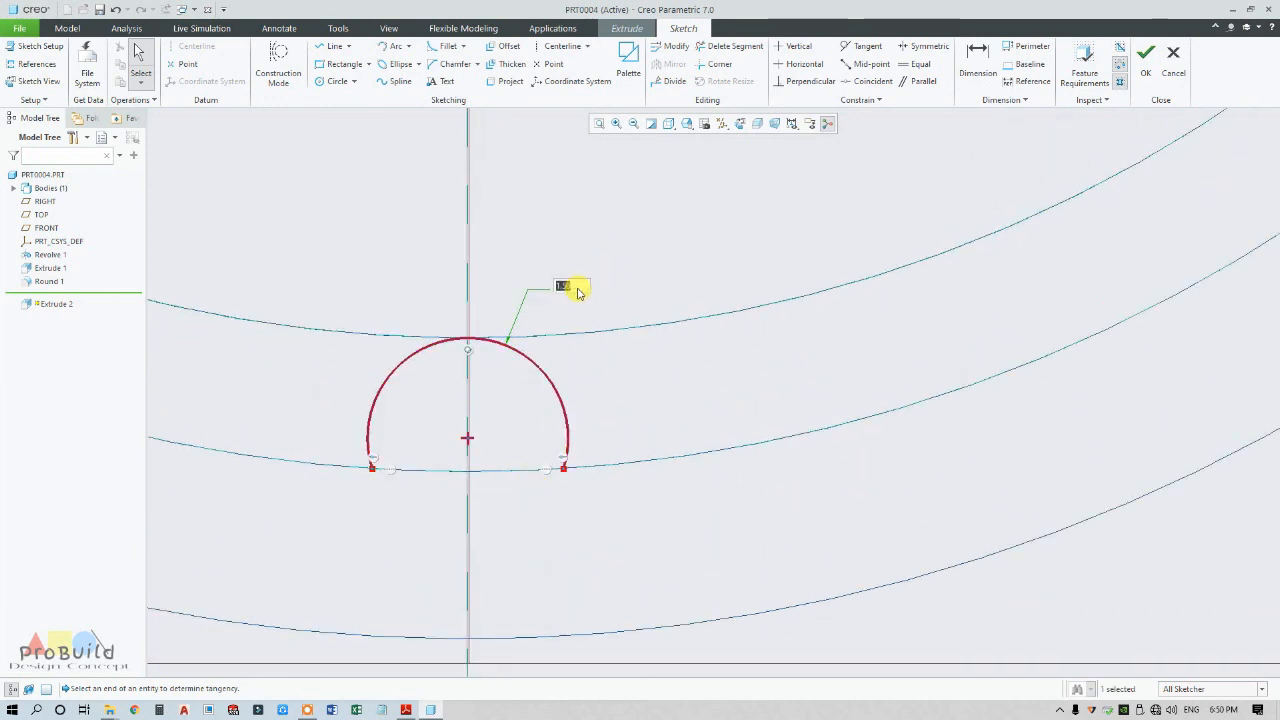
key("Return")
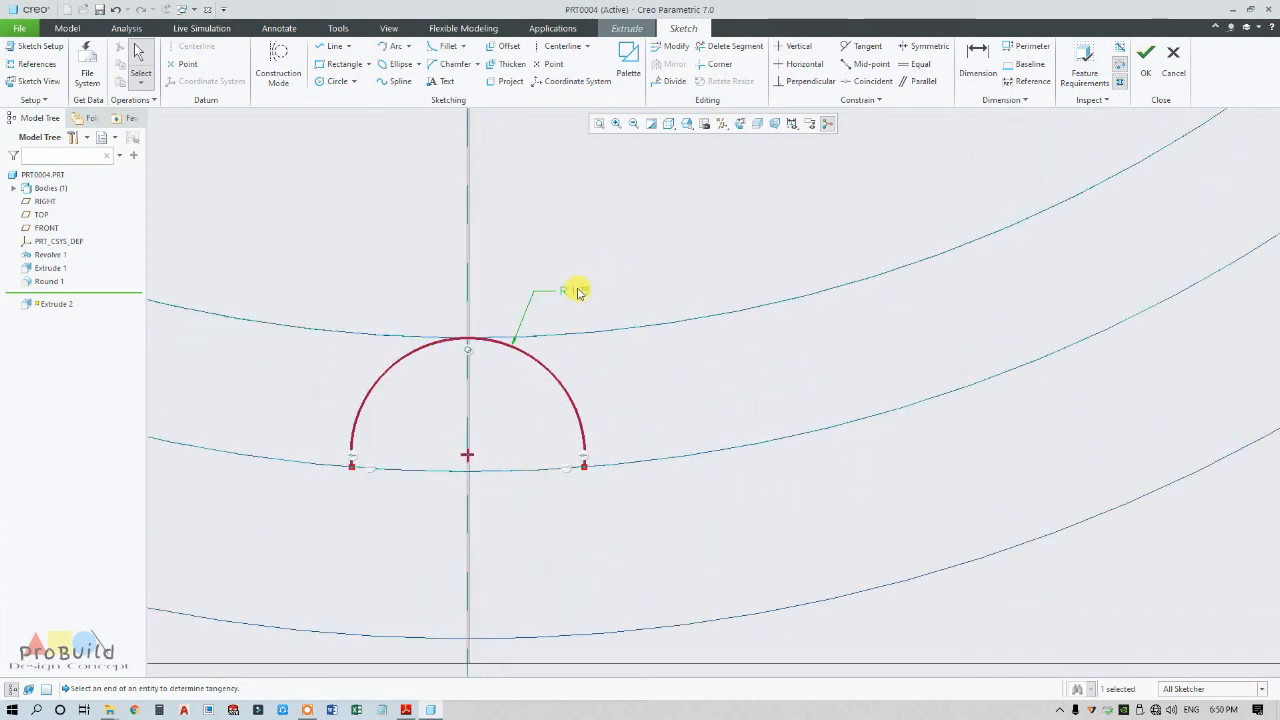
Project the cap's outer wall circle into the flute sketch
left_click(508, 81)
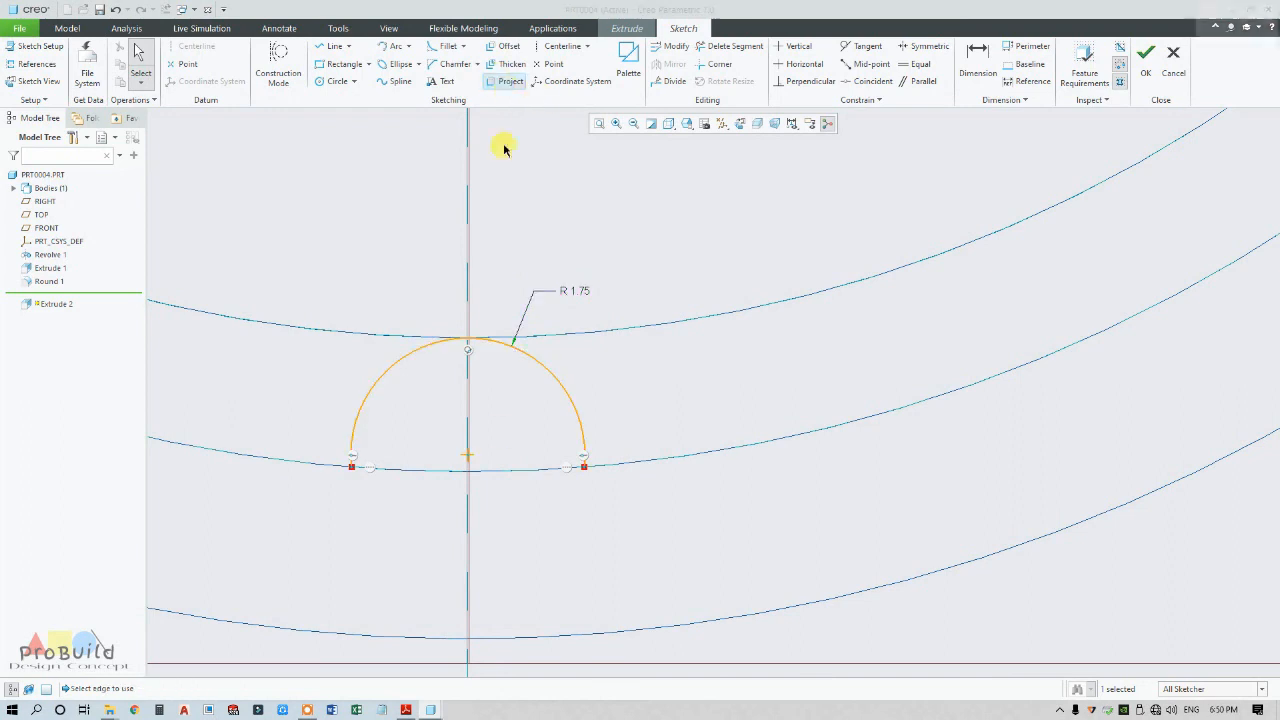
left_click(503, 472)
middle_click(517, 446)
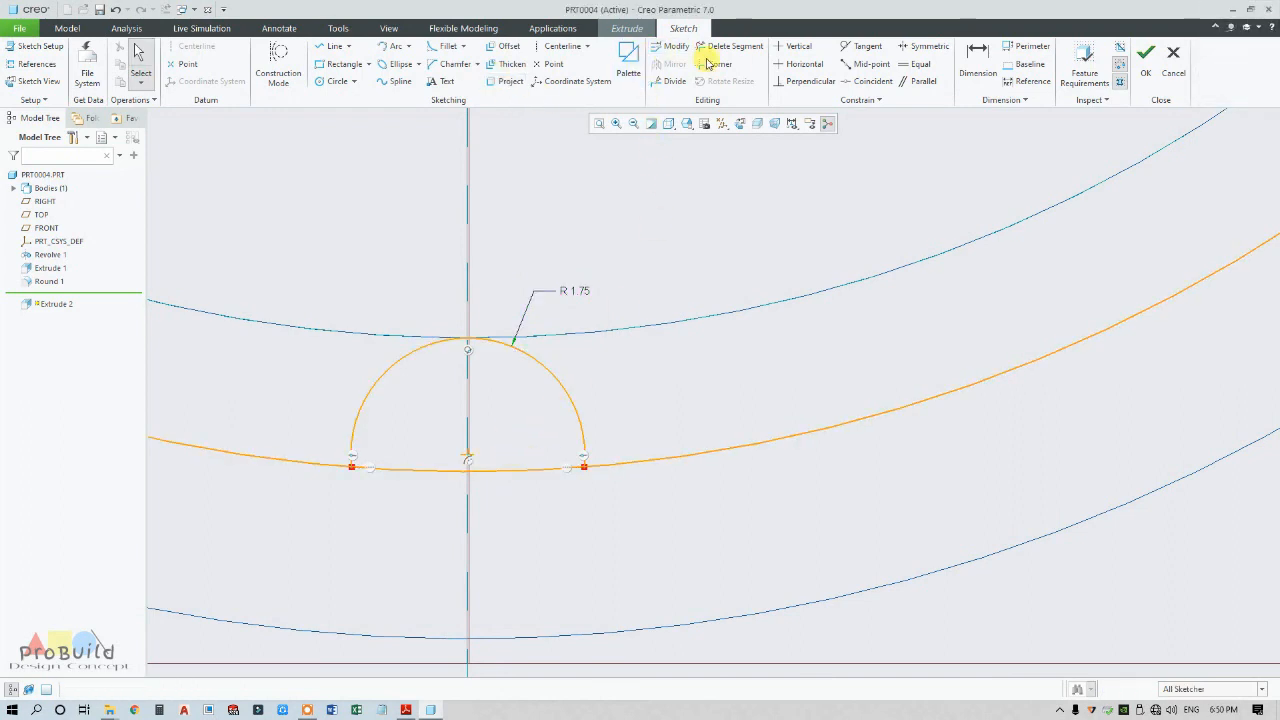
Trim the projected wall circle to the short segment closing the flute arc, and finish the sketch
left_click(728, 47)
left_click_drag(261, 441, 260, 487)
scroll(532, 511, "up", 10)
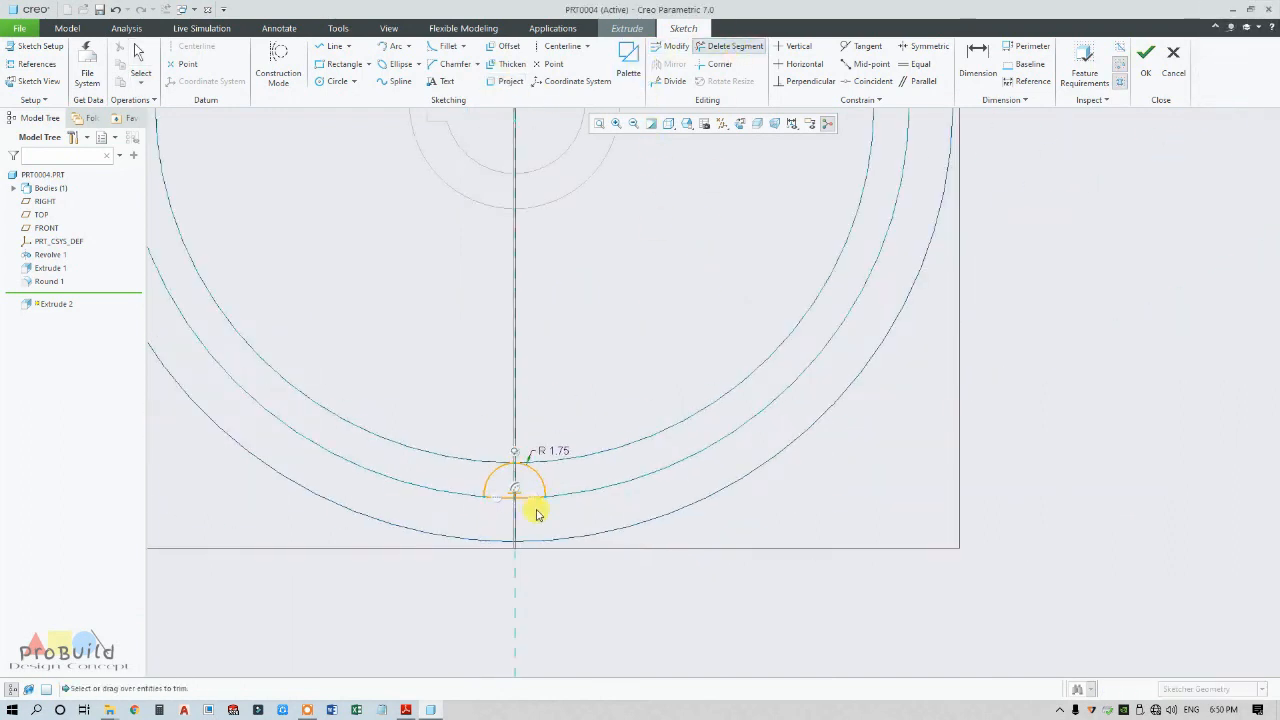
scroll(579, 522, "down", 1)
middle_click(579, 524)
scroll(564, 562, "down", 5)
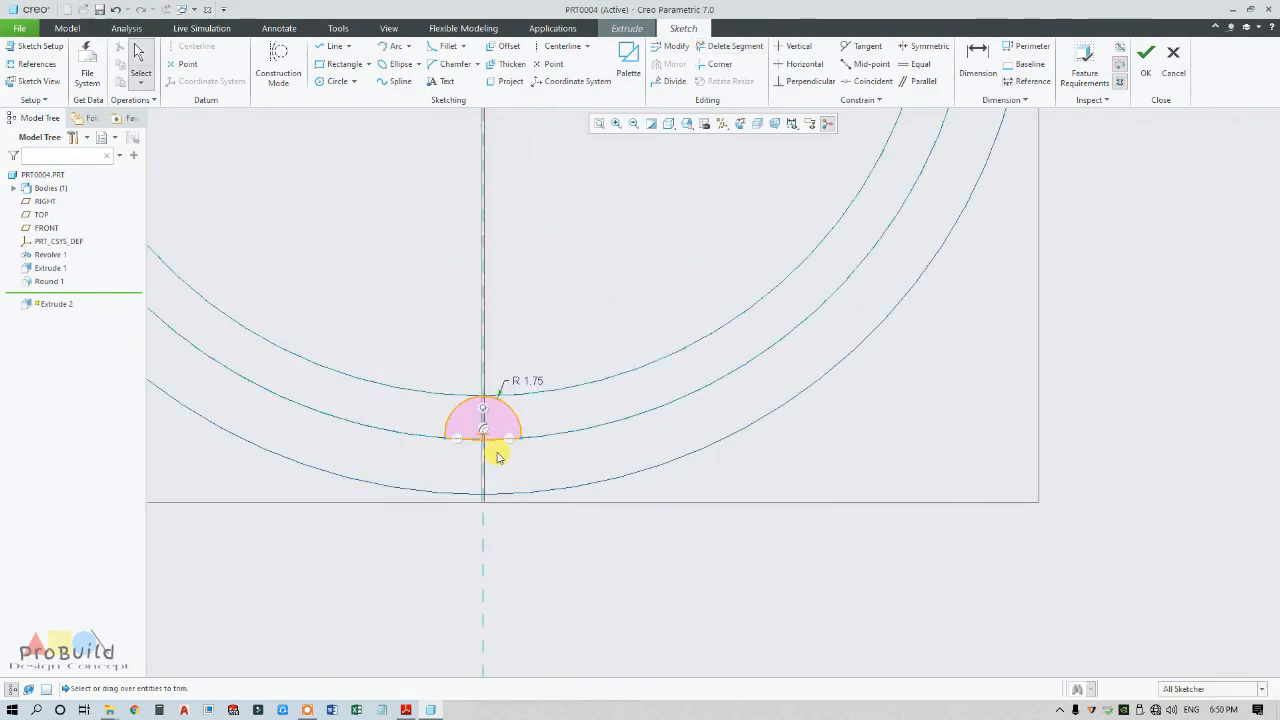
scroll(496, 430, "down", 4)
scroll(543, 528, "up", 8)
scroll(588, 552, "down", 1)
mouse_move(590, 553)
middle_mouse_down()
mouse_move(585, 536)
mouse_move(651, 451)
mouse_move(686, 491)
mouse_move(666, 507)
middle_mouse_up()
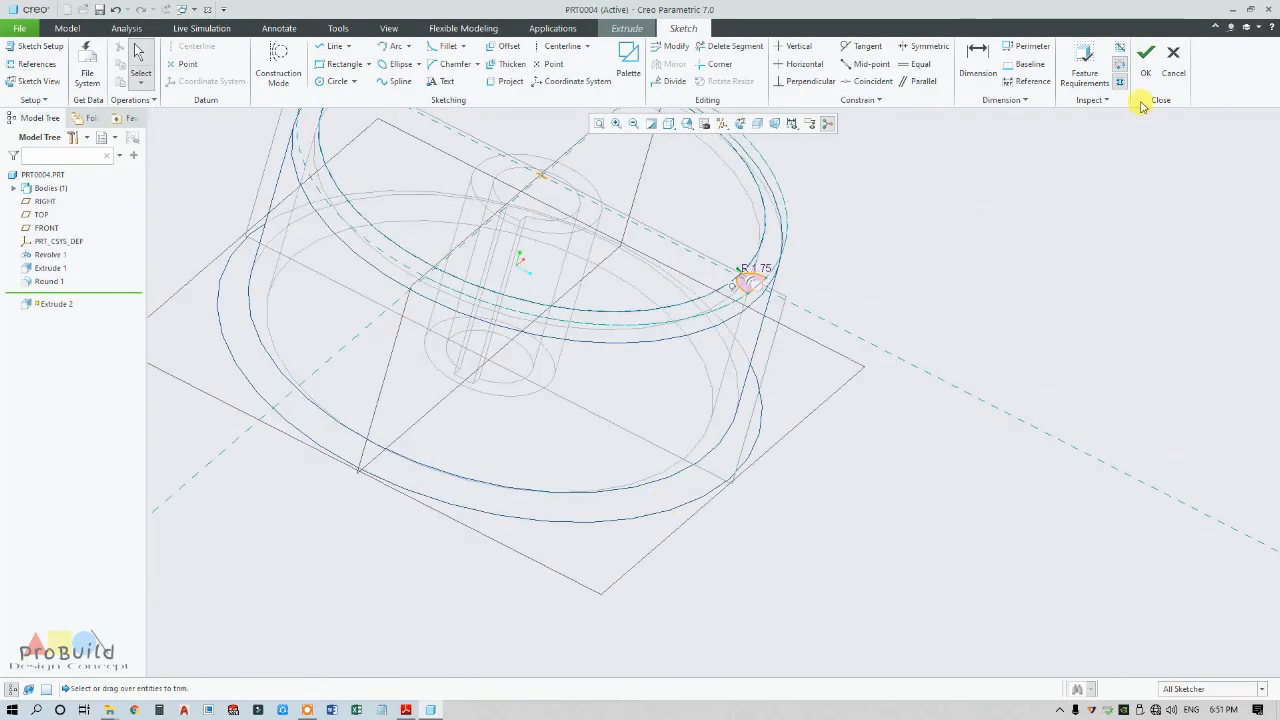
left_click(1140, 58)
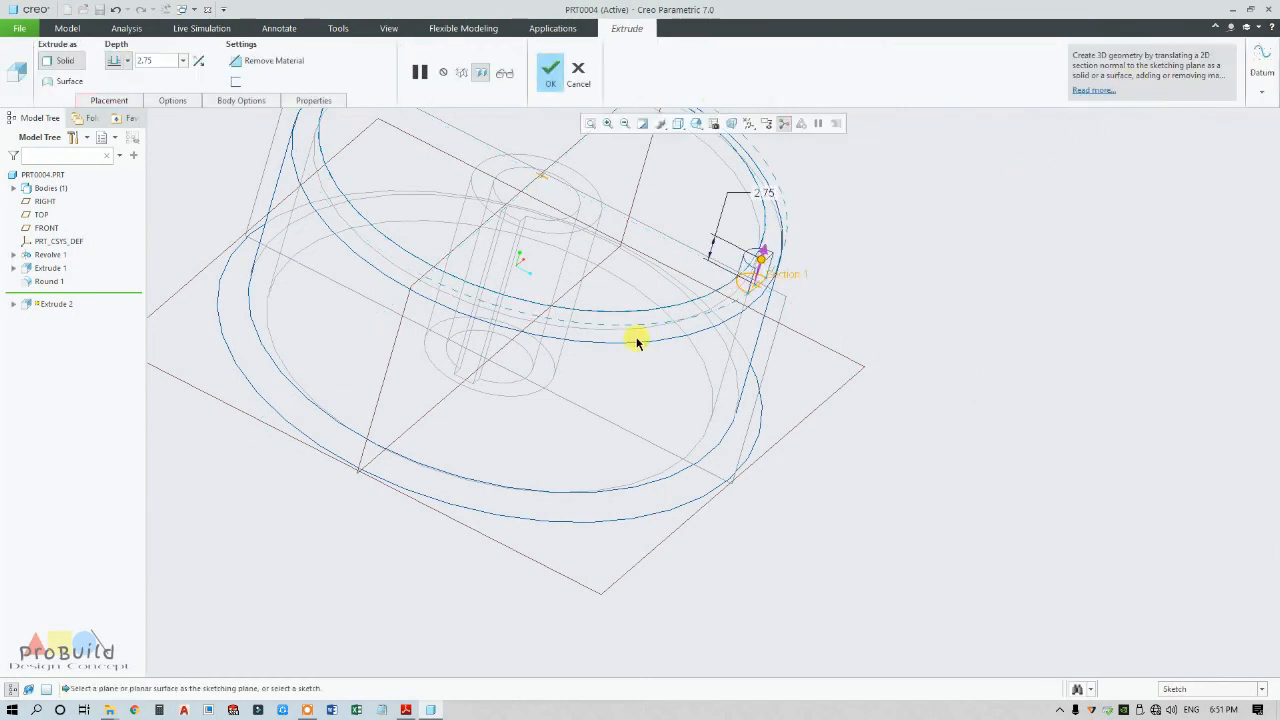
Extrude the flute profile up to the flange's upper face as a cut that removes material
left_click(126, 61)
left_click(114, 175)
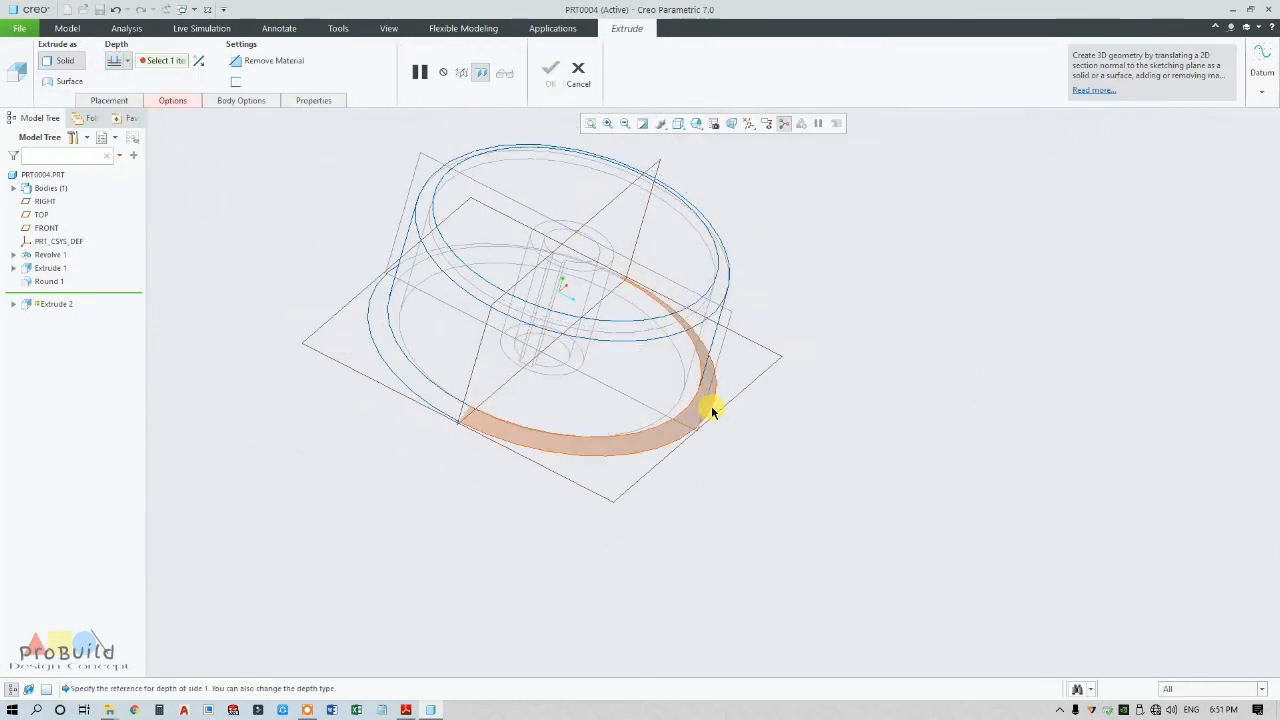
left_click(697, 418)
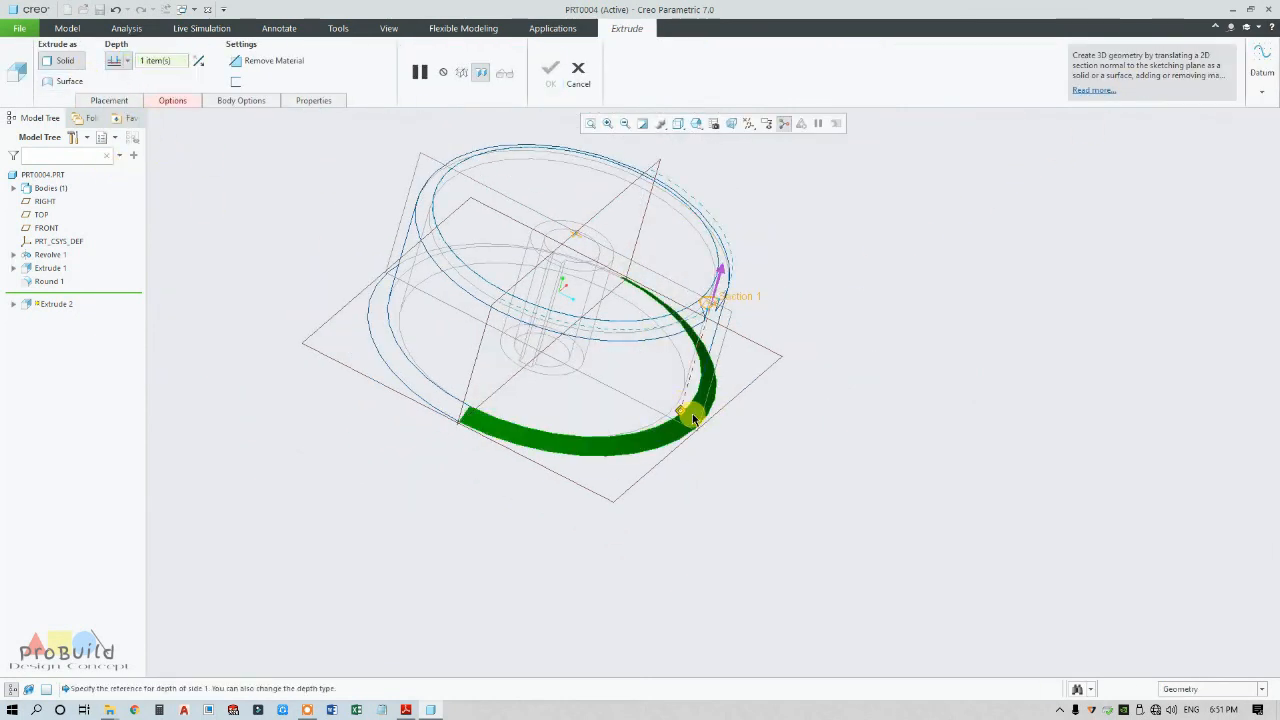
left_click(259, 66)
scroll(760, 305, "up", 5)
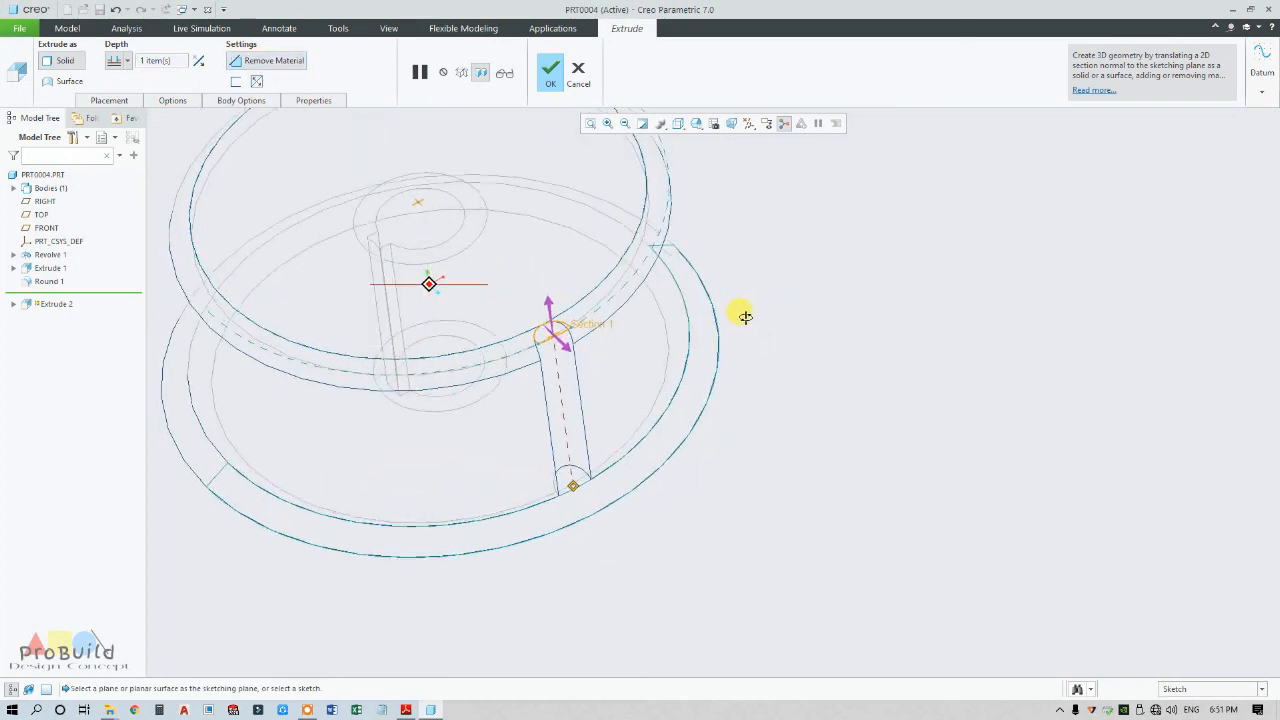
Display the model as Shading With Edges and inspect the flute cut preview
left_click(681, 127)
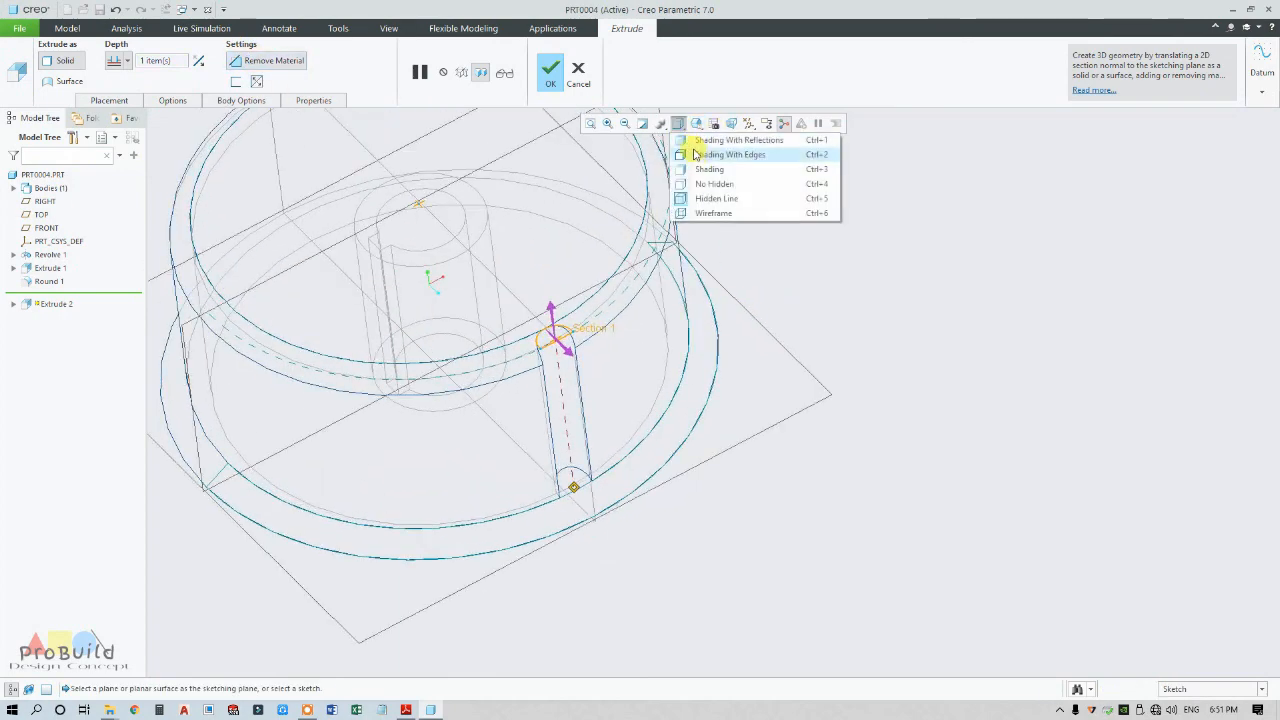
left_click(700, 152)
scroll(738, 303, "down", 2)
scroll(727, 305, "down", 3)
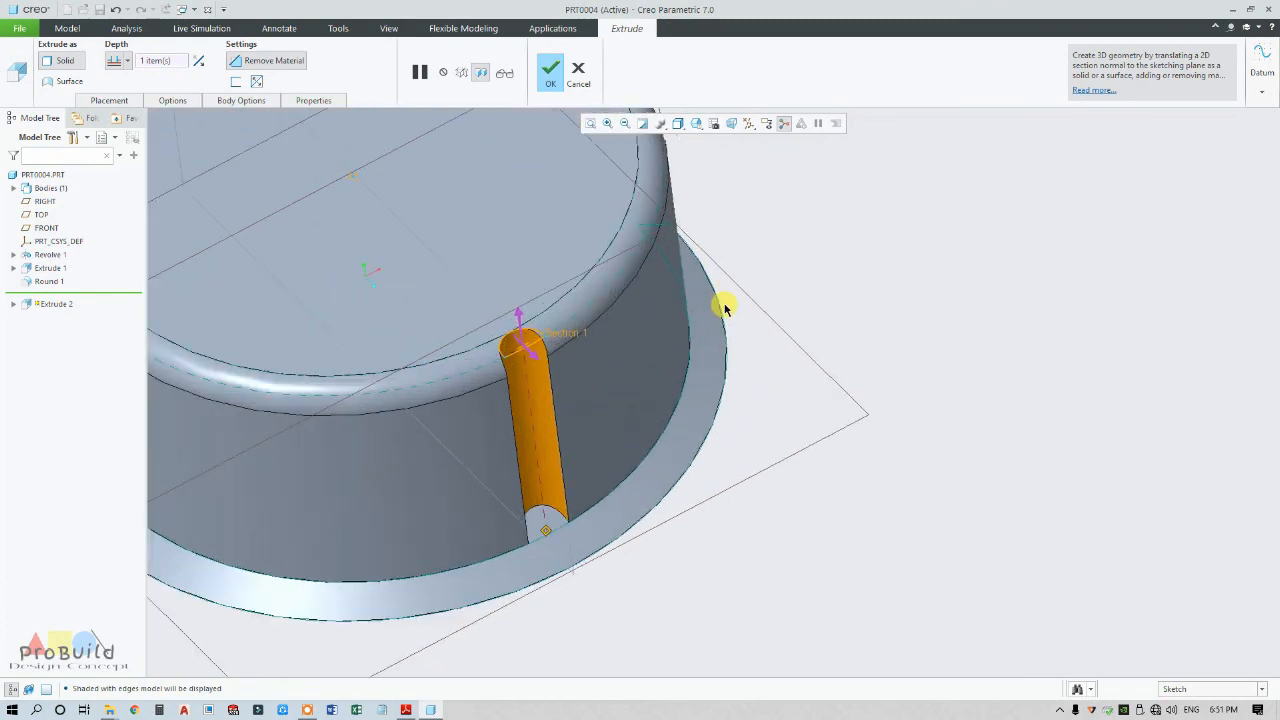
mouse_move(727, 305)
middle_mouse_down()
mouse_move(709, 288)
mouse_move(725, 301)
middle_mouse_up()
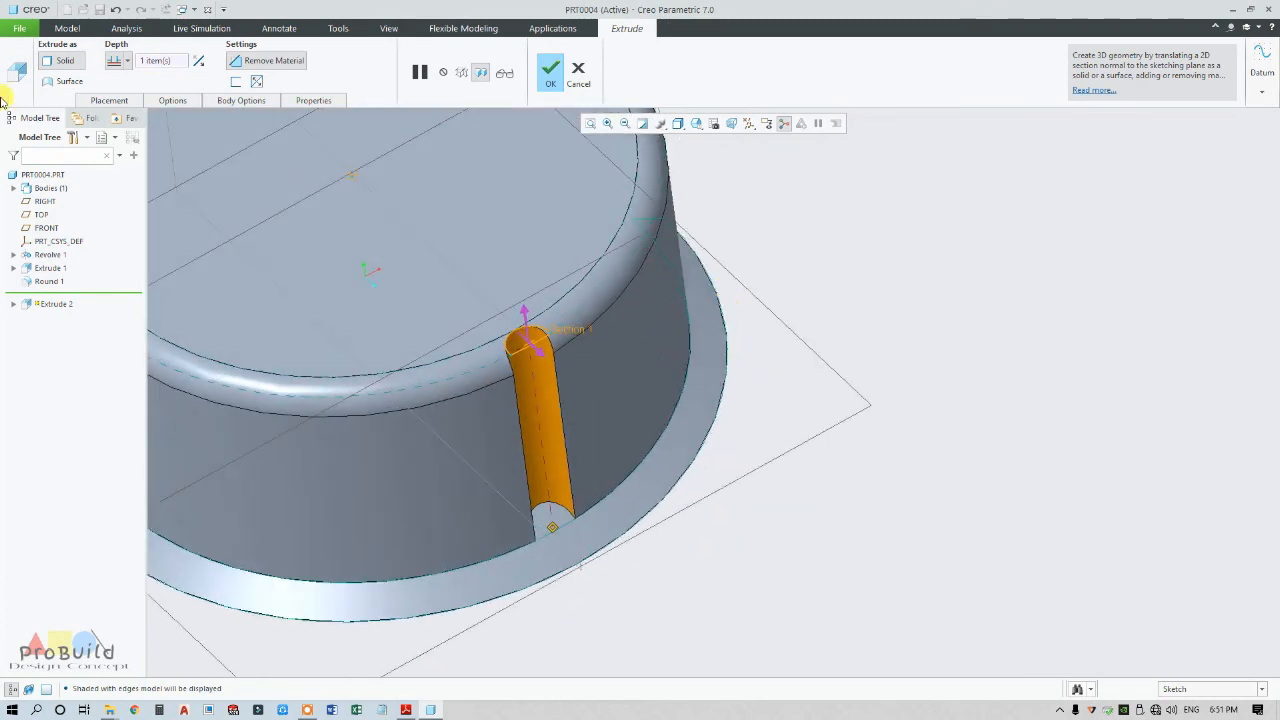
Reopen the flute cut's sketch and delete the tangent constraint between the arc and the round's inner circle
left_click(109, 100)
left_click(216, 145)
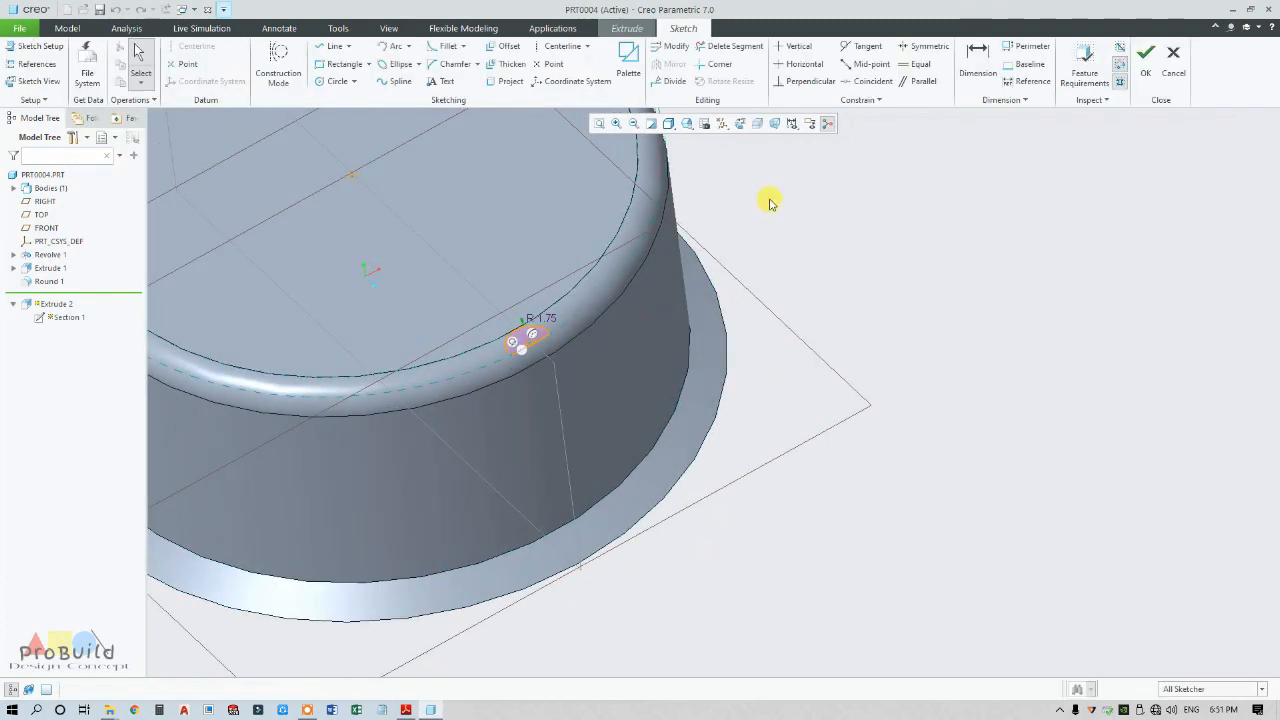
left_click(739, 124)
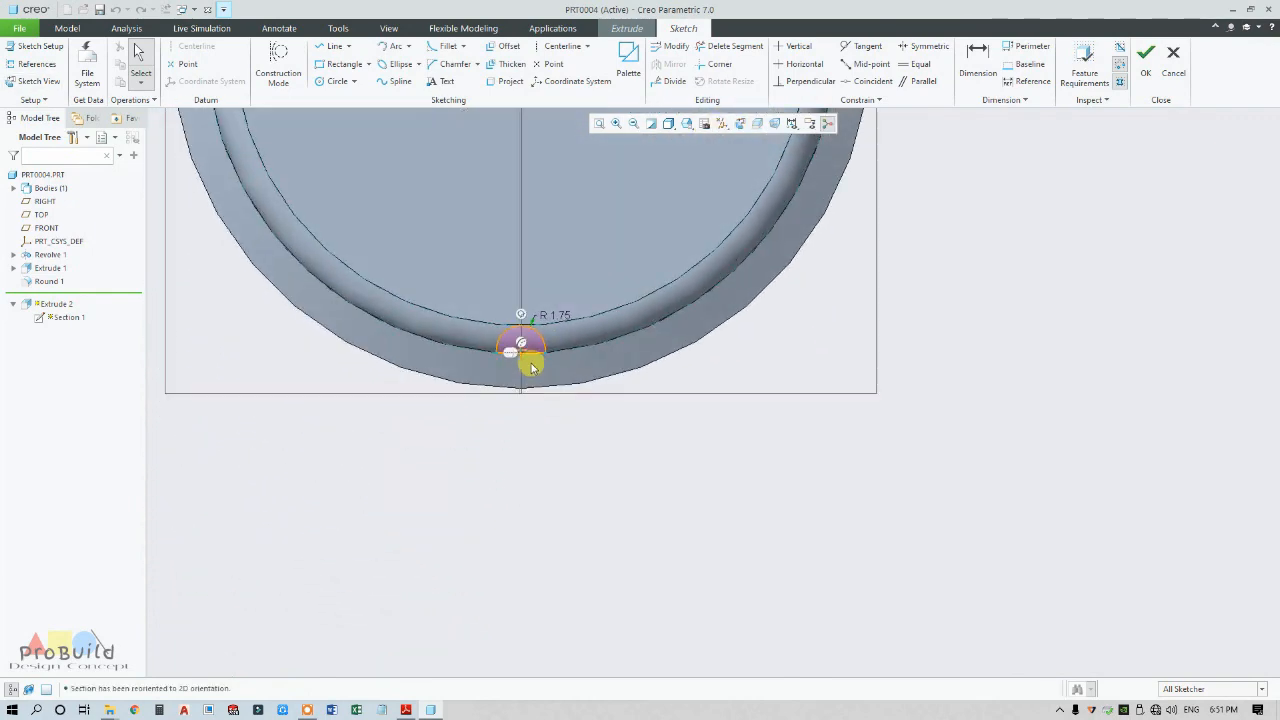
scroll(529, 344, "down", 3)
scroll(514, 340, "up", 1)
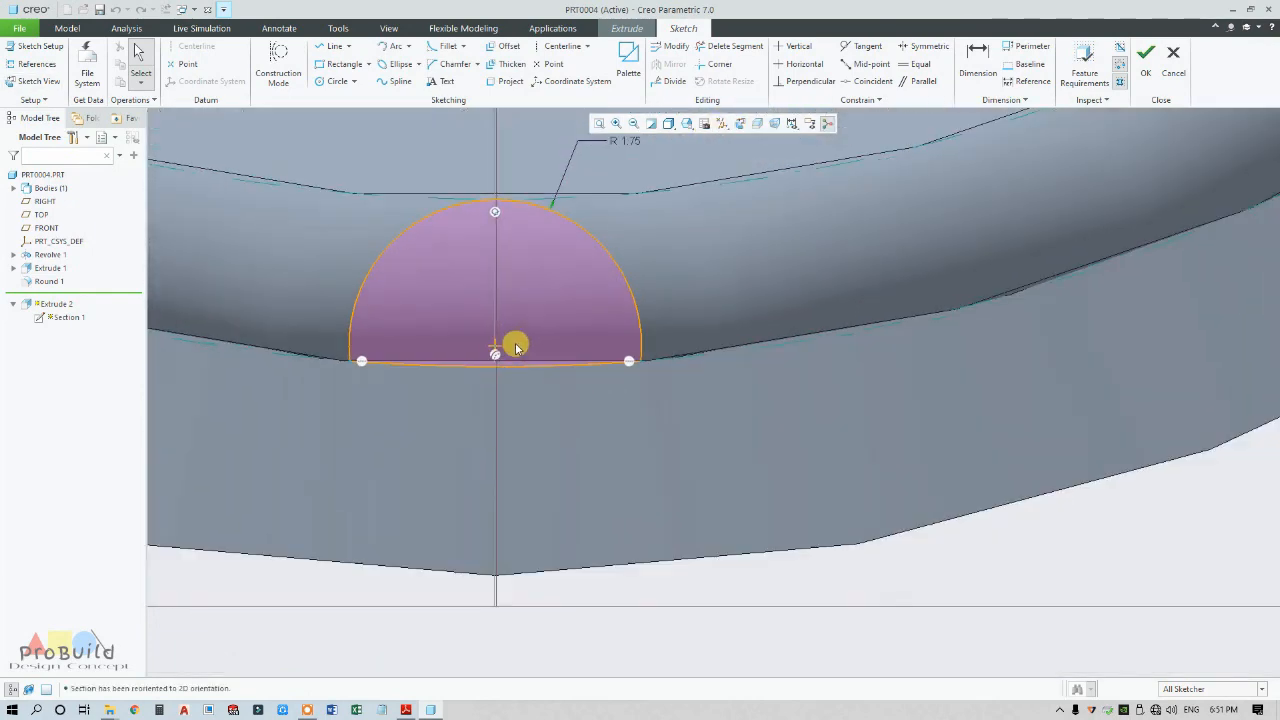
left_click(497, 213)
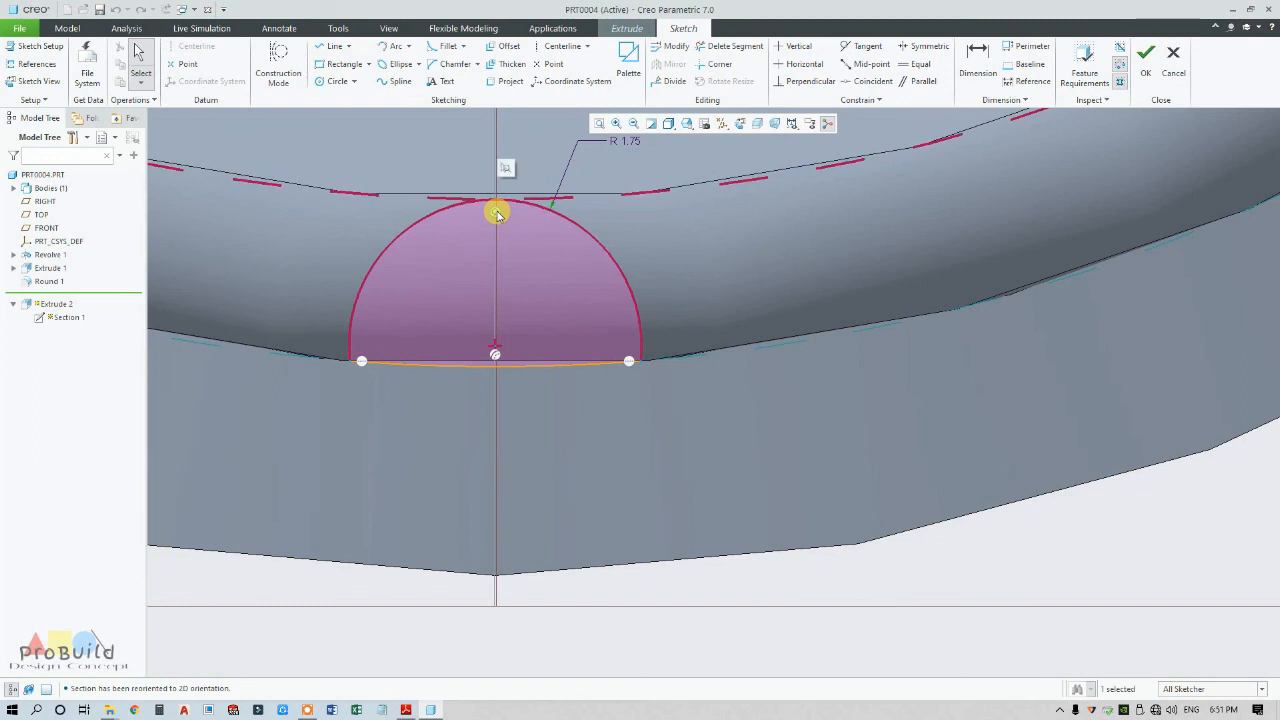
key("Delete")
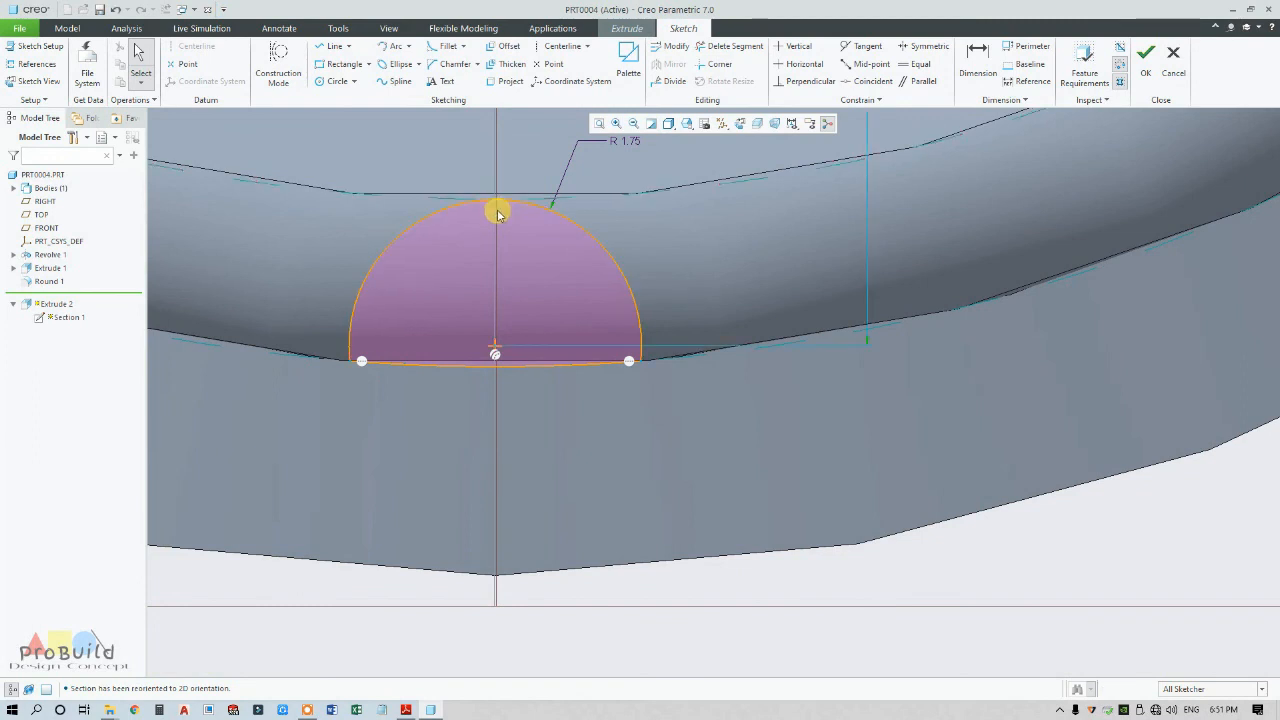
Set the vertical distance from the cap's centre to the flute arc's centre to 22.75 mm
scroll(540, 265, "down", 8)
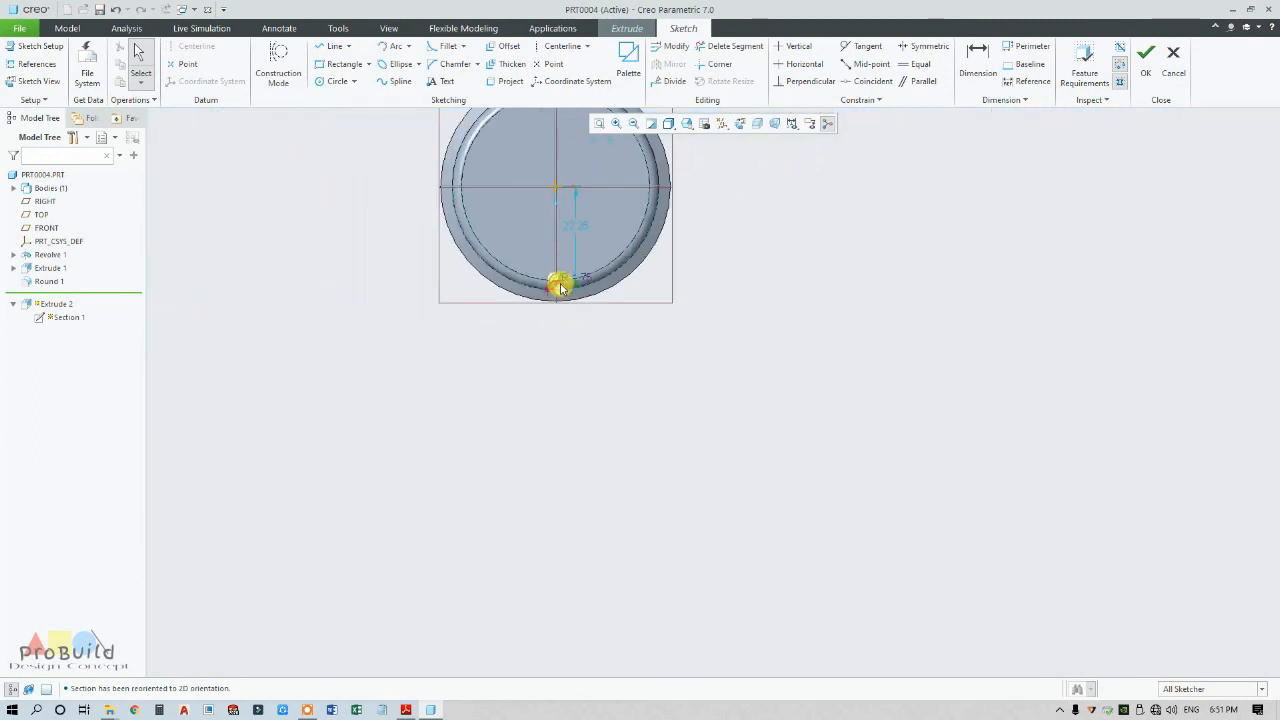
scroll(571, 217, "up", 4)
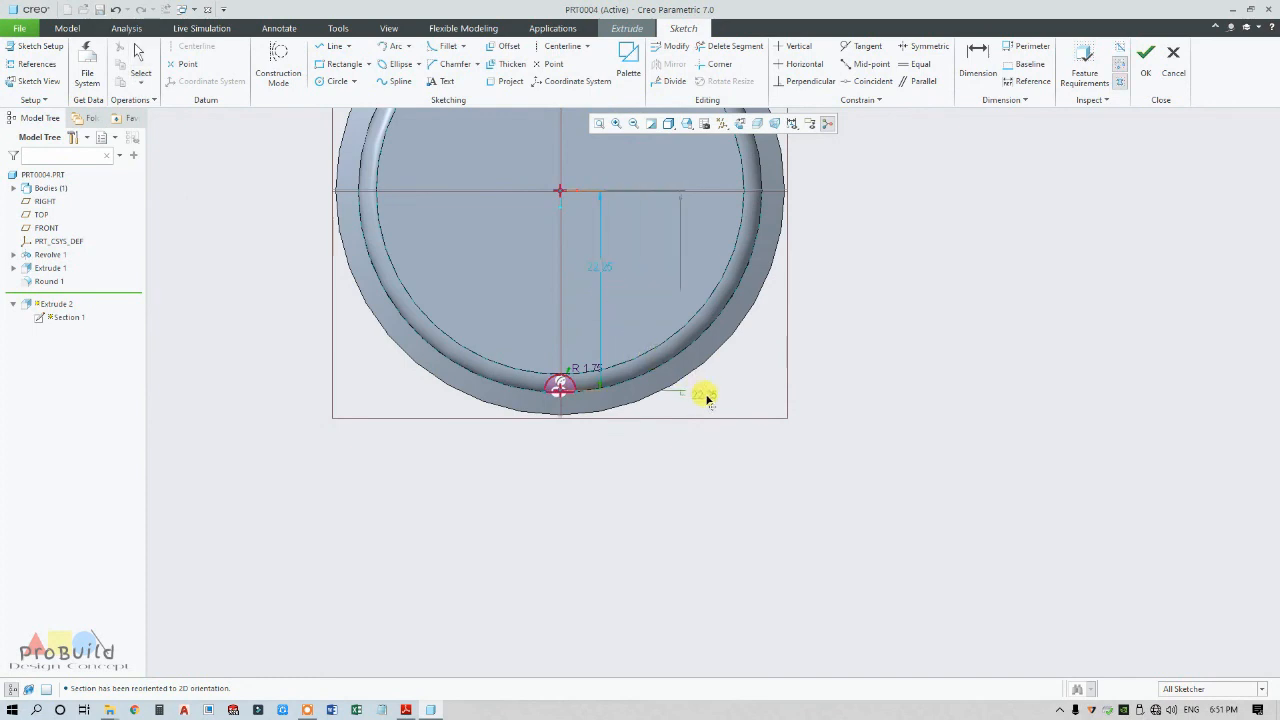
left_click_drag(707, 398, 700, 429)
scroll(593, 393, "up", 4)
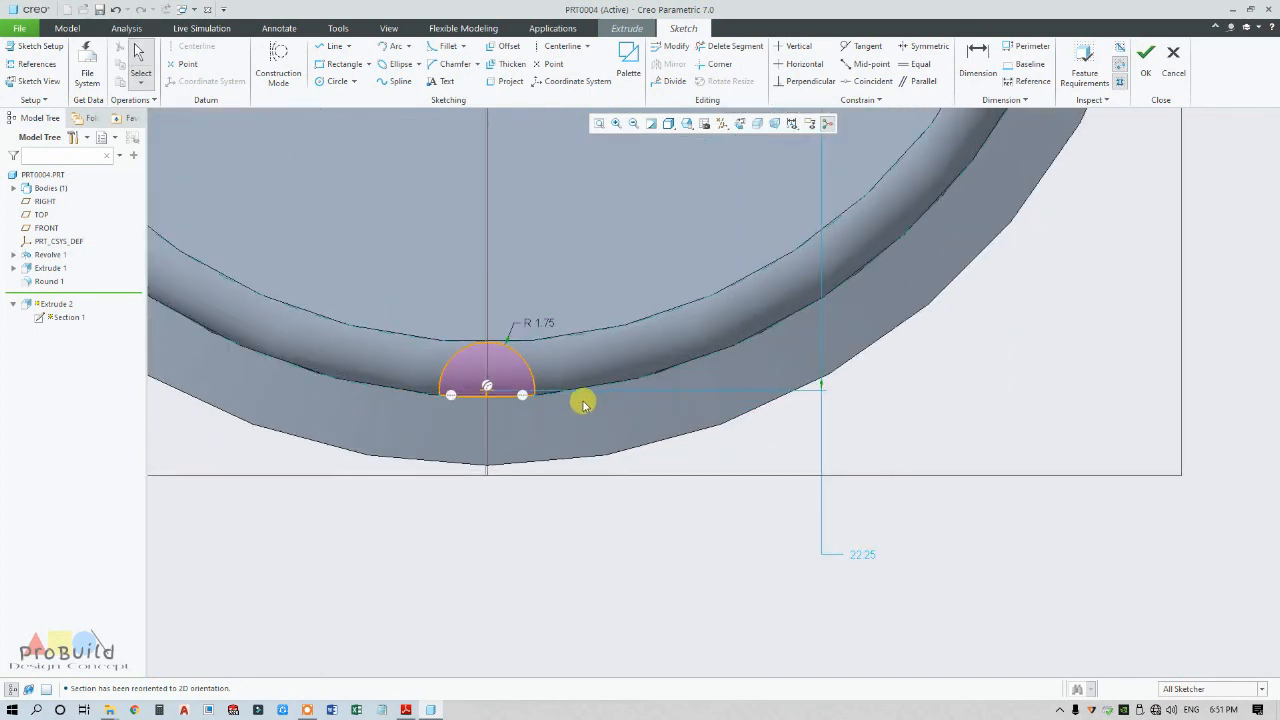
scroll(584, 410, "down", 2)
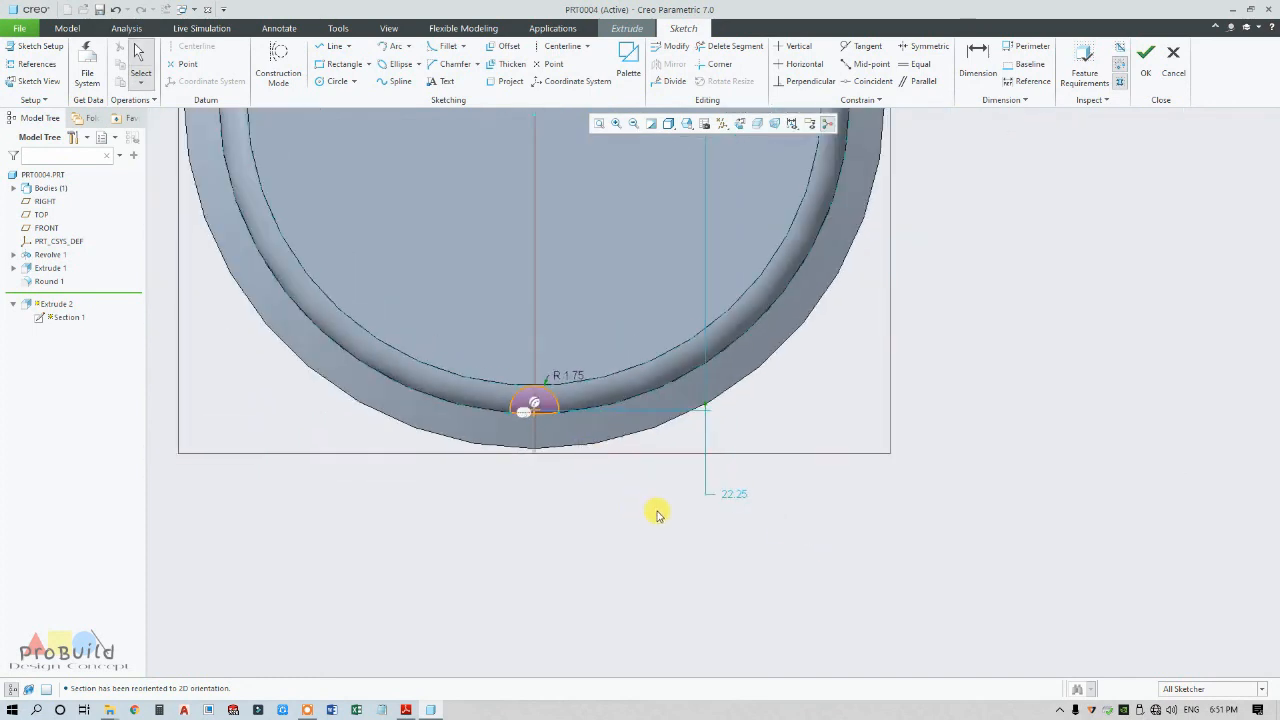
scroll(568, 433, "up", 3)
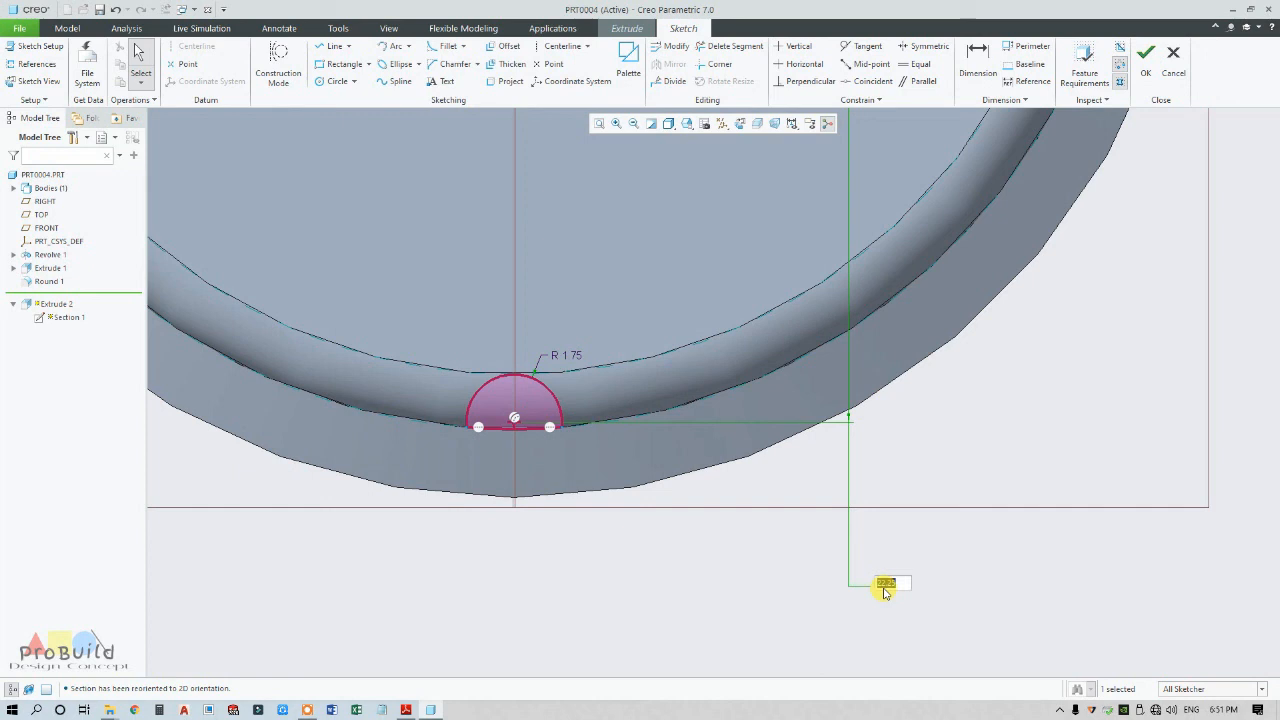
key("Return")
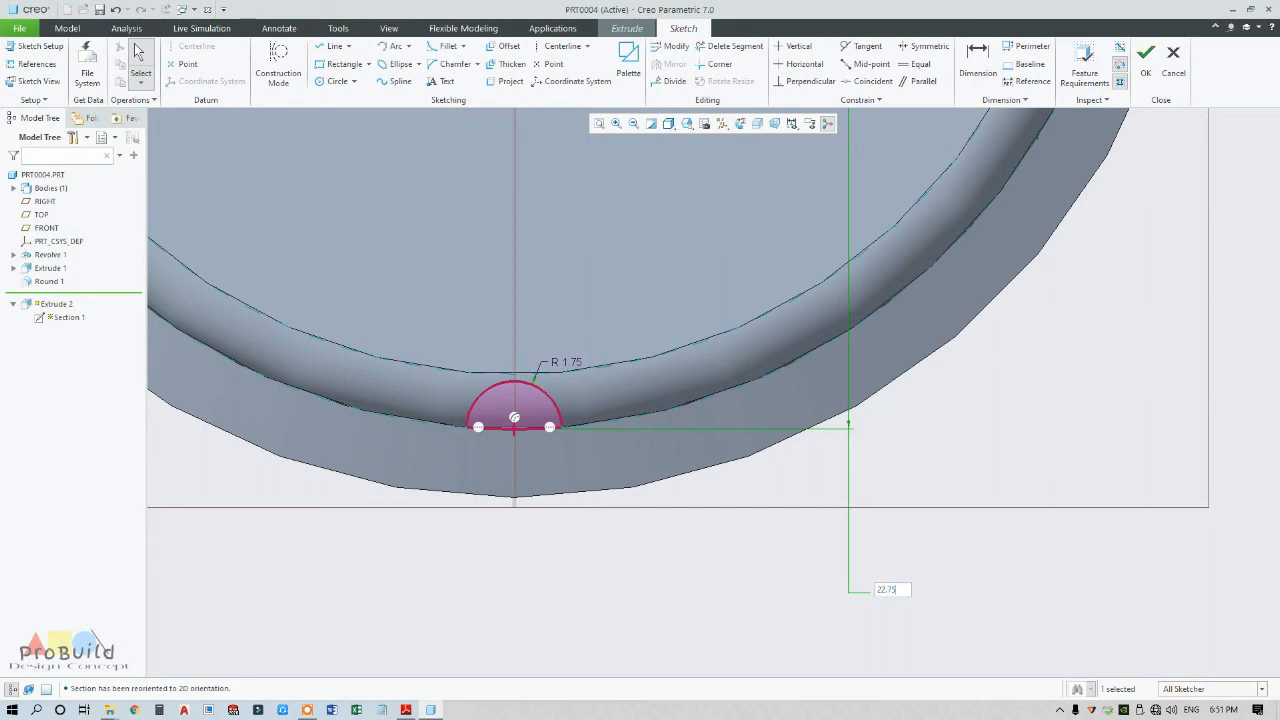
key("Return")
scroll(795, 545, "up", 5)
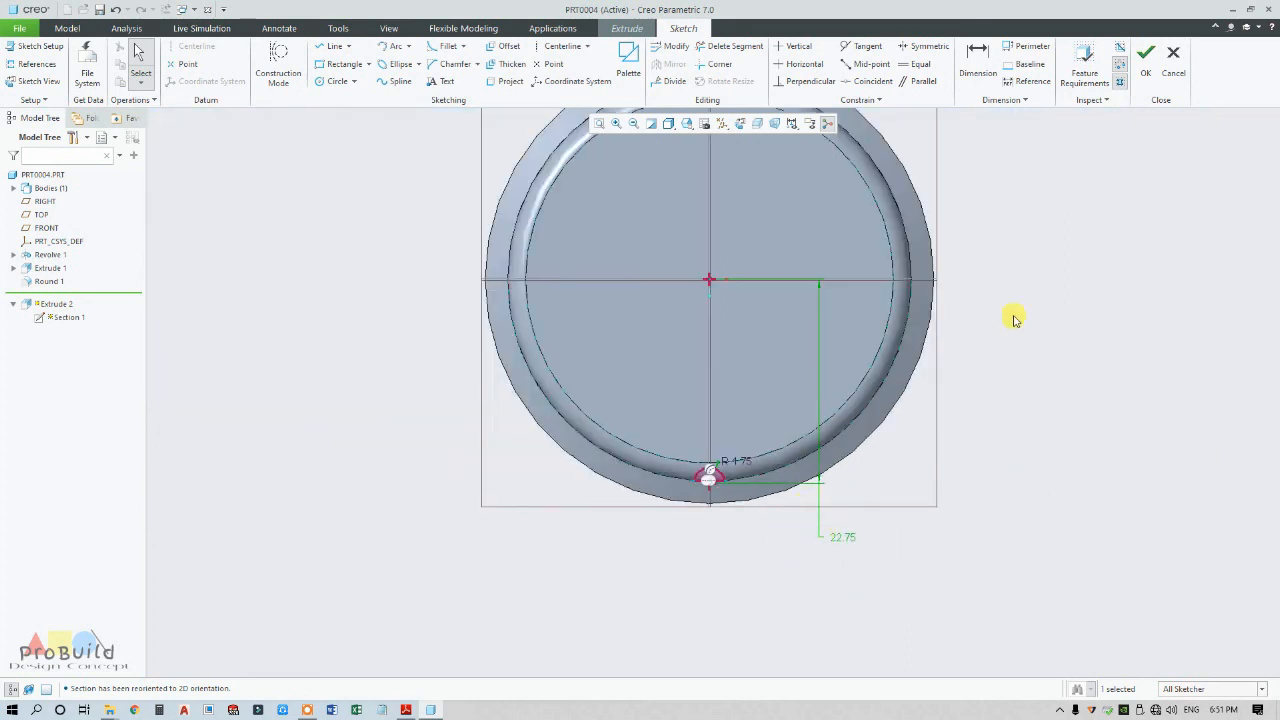
Finish the revised sketch and complete the flute cut
left_click(1152, 75)
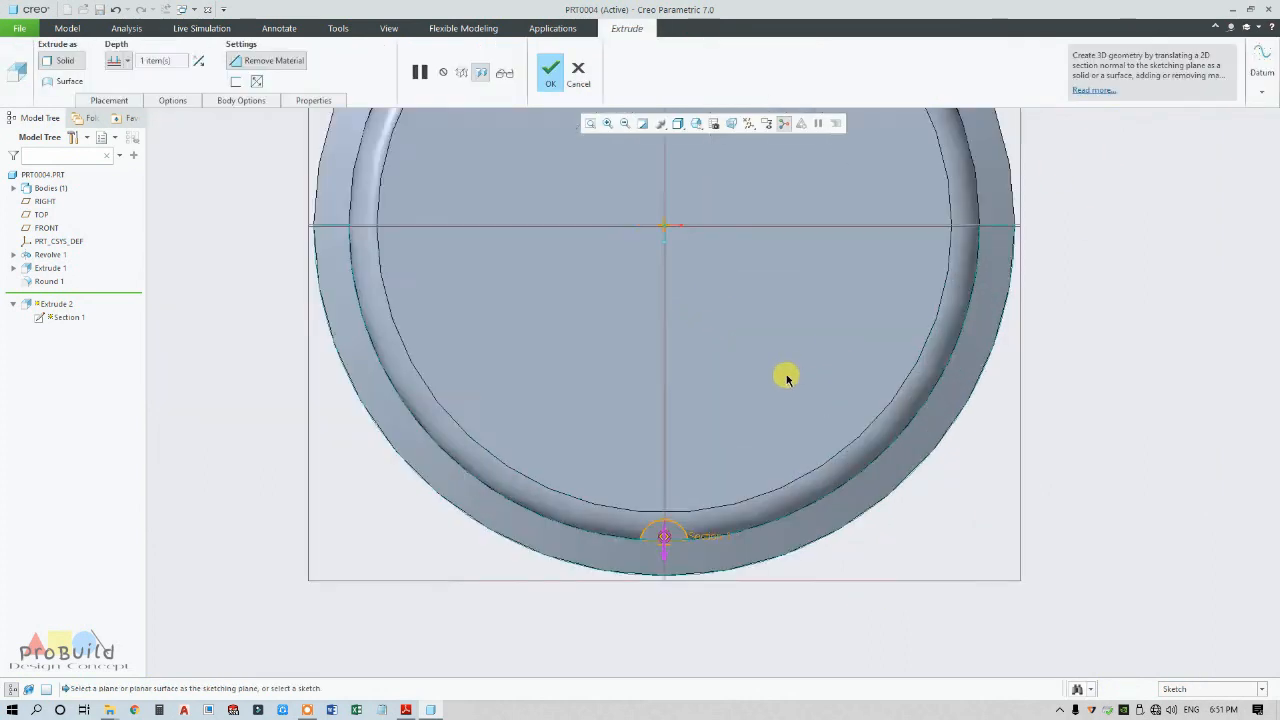
mouse_move(786, 374)
middle_mouse_down()
mouse_move(806, 274)
mouse_move(831, 288)
mouse_move(814, 291)
mouse_move(789, 340)
mouse_move(820, 277)
mouse_move(877, 383)
mouse_move(851, 271)
mouse_move(856, 294)
middle_mouse_up()
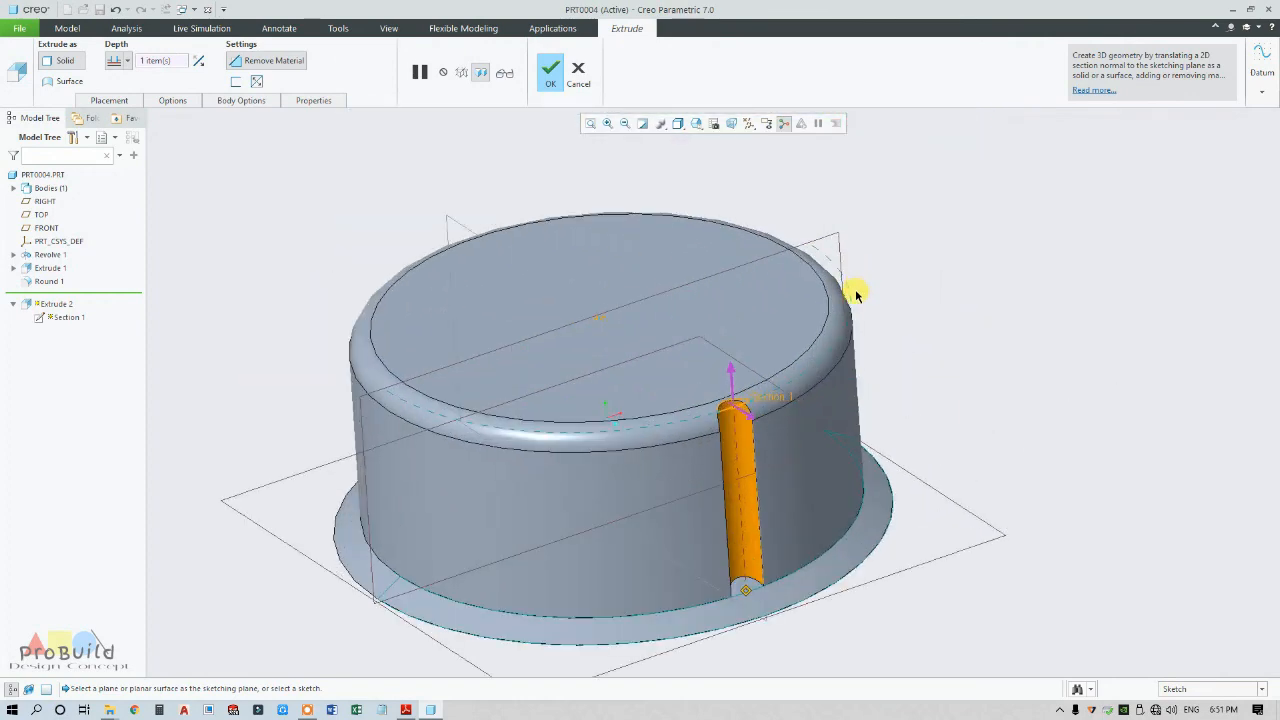
left_click(550, 70)
scroll(773, 228, "up", 2)
scroll(808, 247, "down", 2)
middle_click_drag(808, 247, 819, 243)
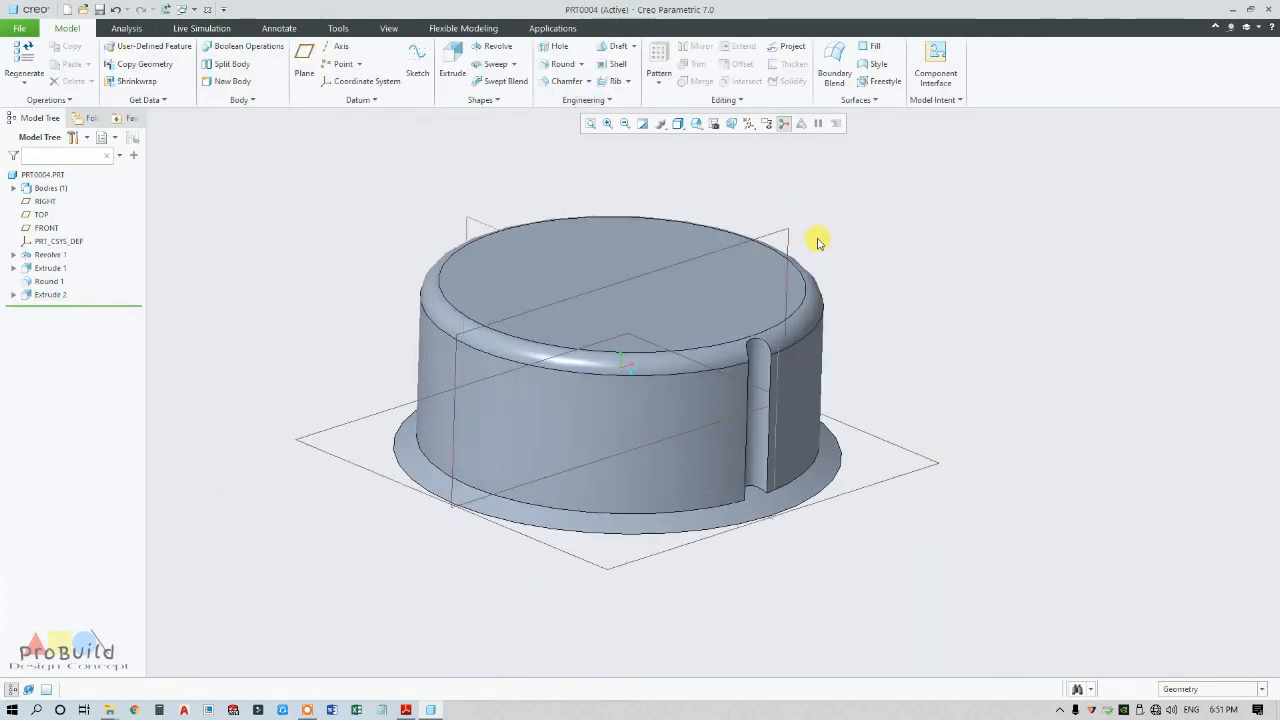
Turn on datum axis display and start an Axis-type pattern of the flute cut around the cap's central axis
left_click(750, 126)
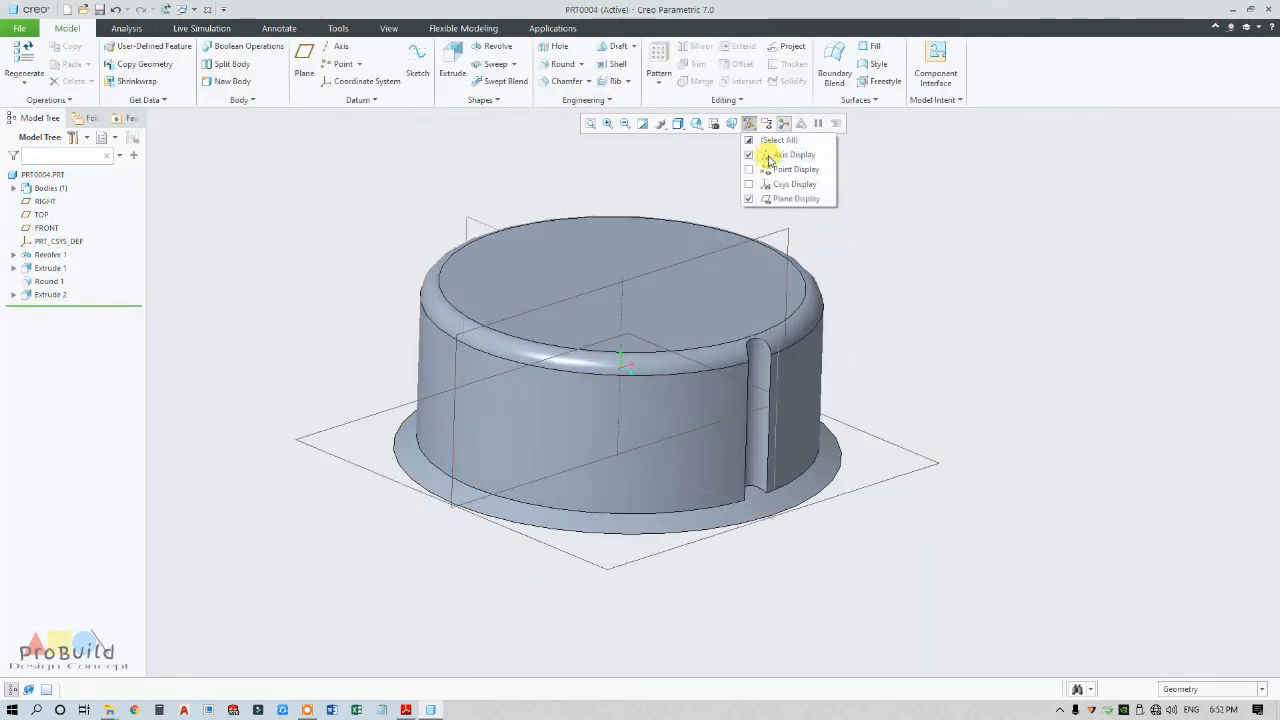
left_click(921, 233)
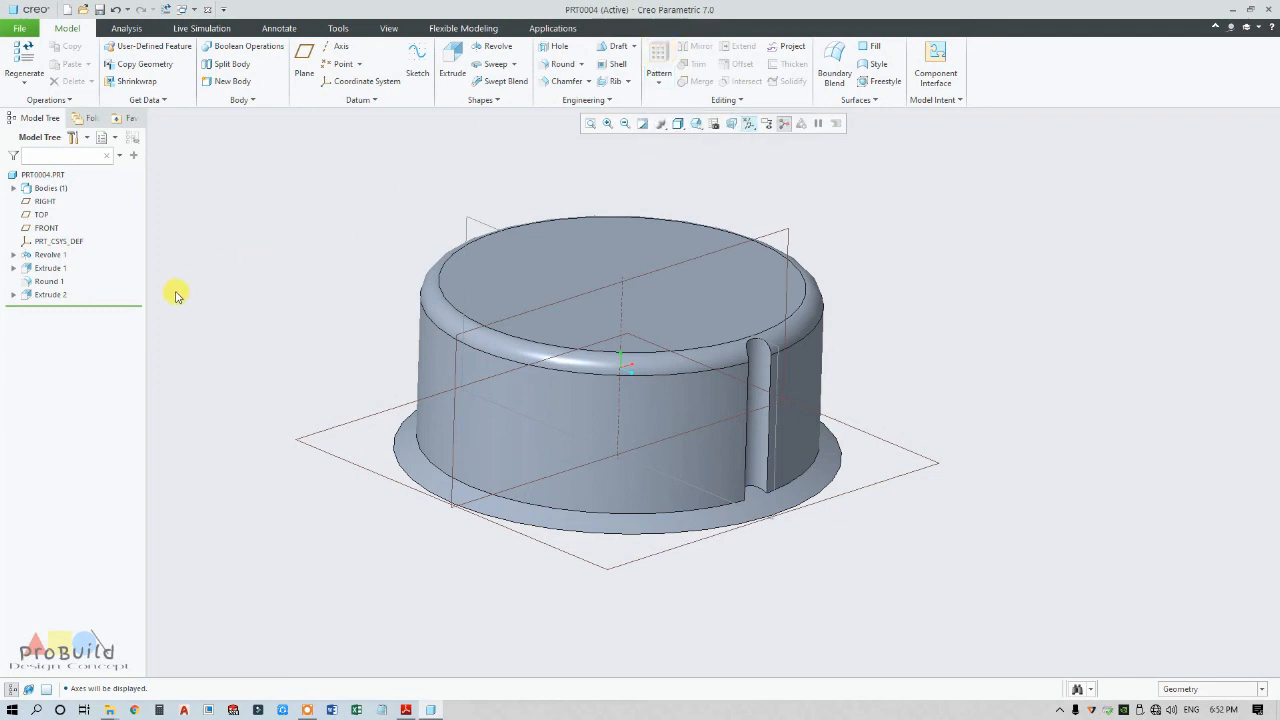
left_click(64, 296)
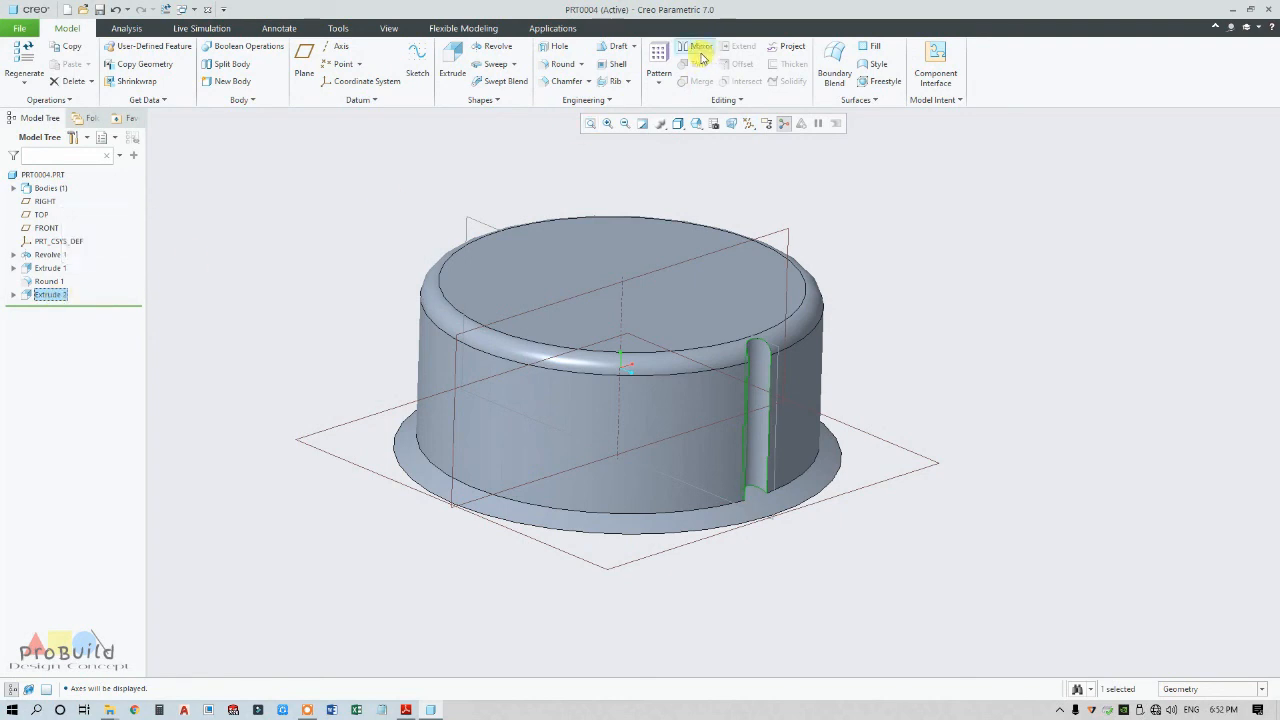
left_click(659, 78)
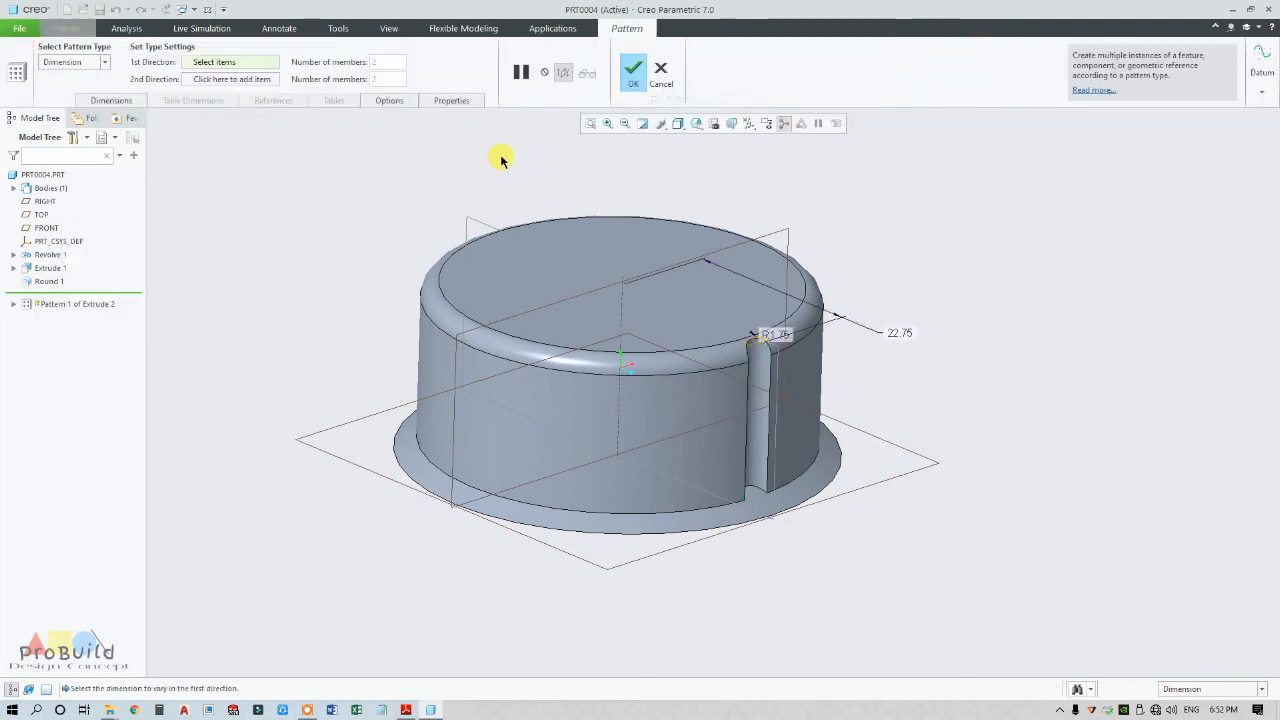
left_click(100, 62)
left_click(66, 99)
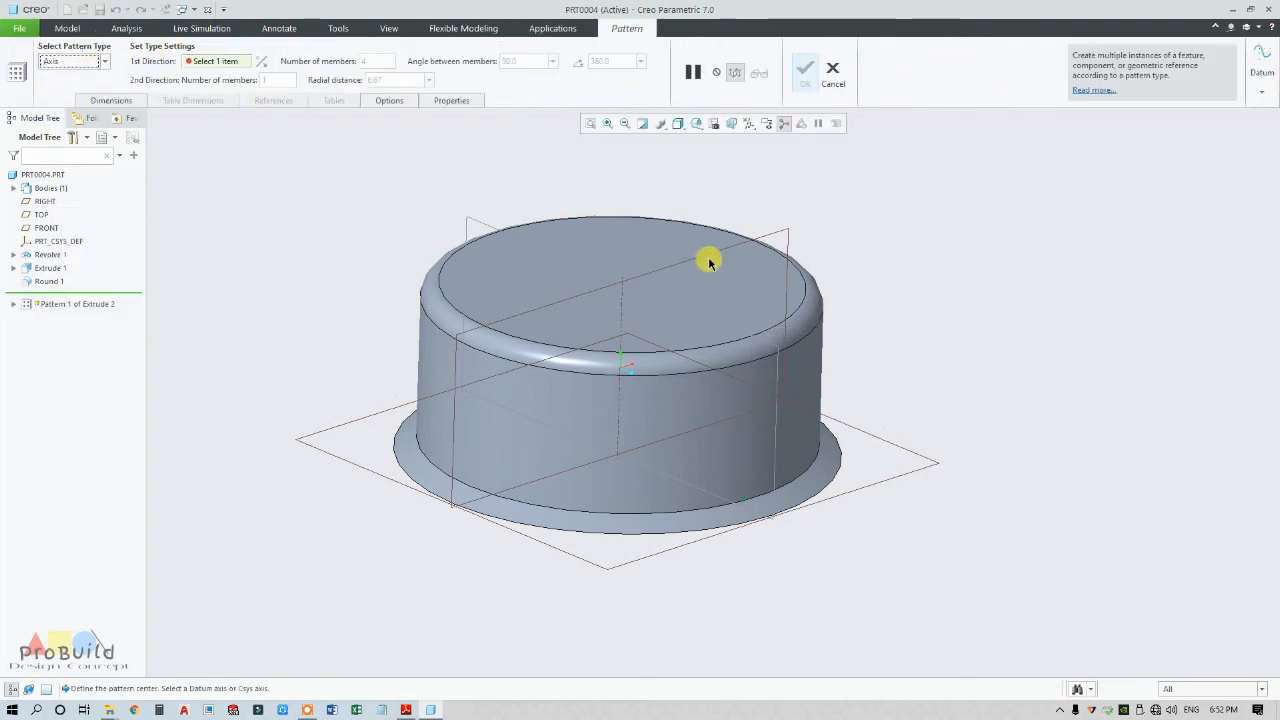
left_click(618, 305)
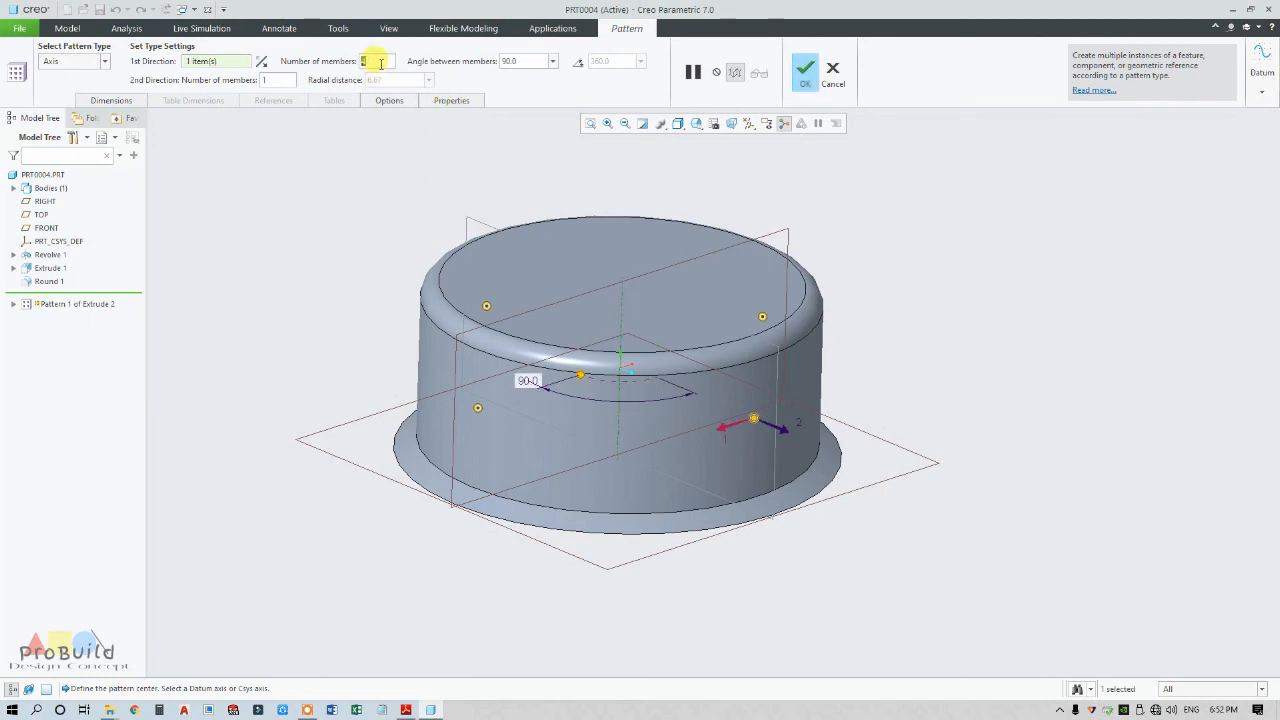
Set the flute pattern to 15 members spread over 360 degrees and complete it
type("15")
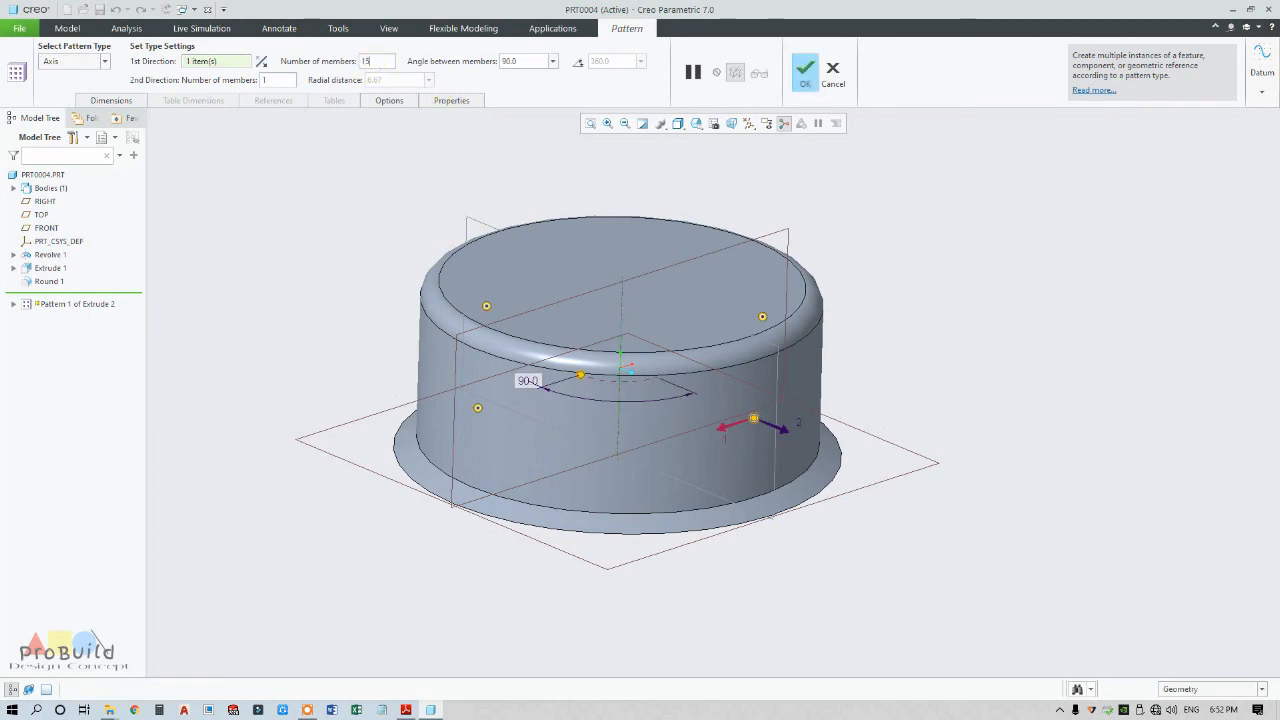
left_click(580, 66)
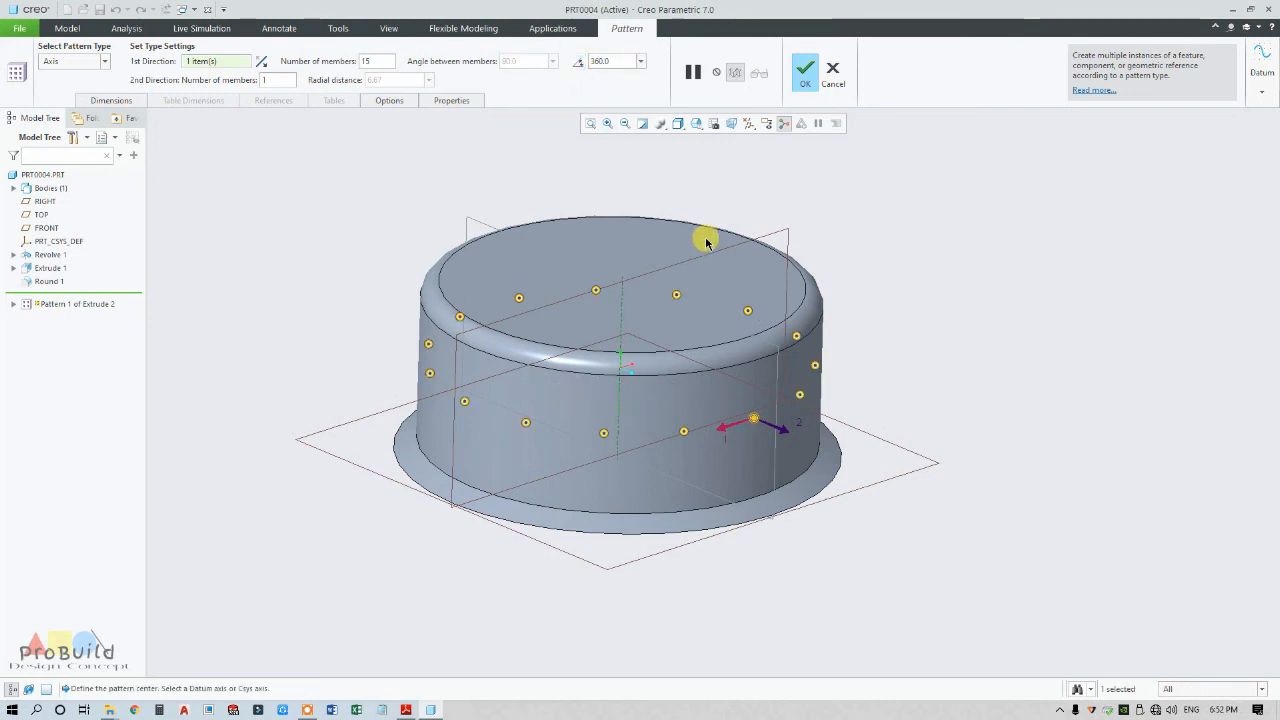
middle_click_drag(700, 243, 760, 112)
left_click(805, 72)
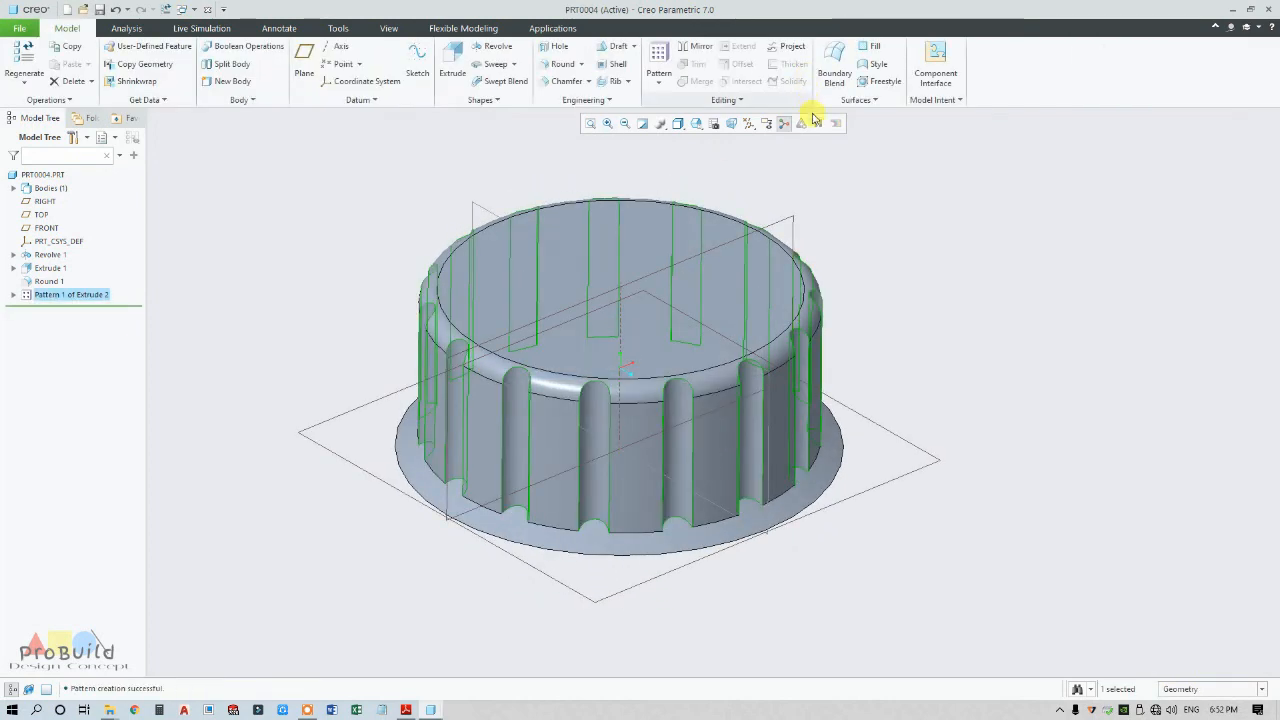
Redefine the flute pattern with 25 members around the cap
left_click(77, 296)
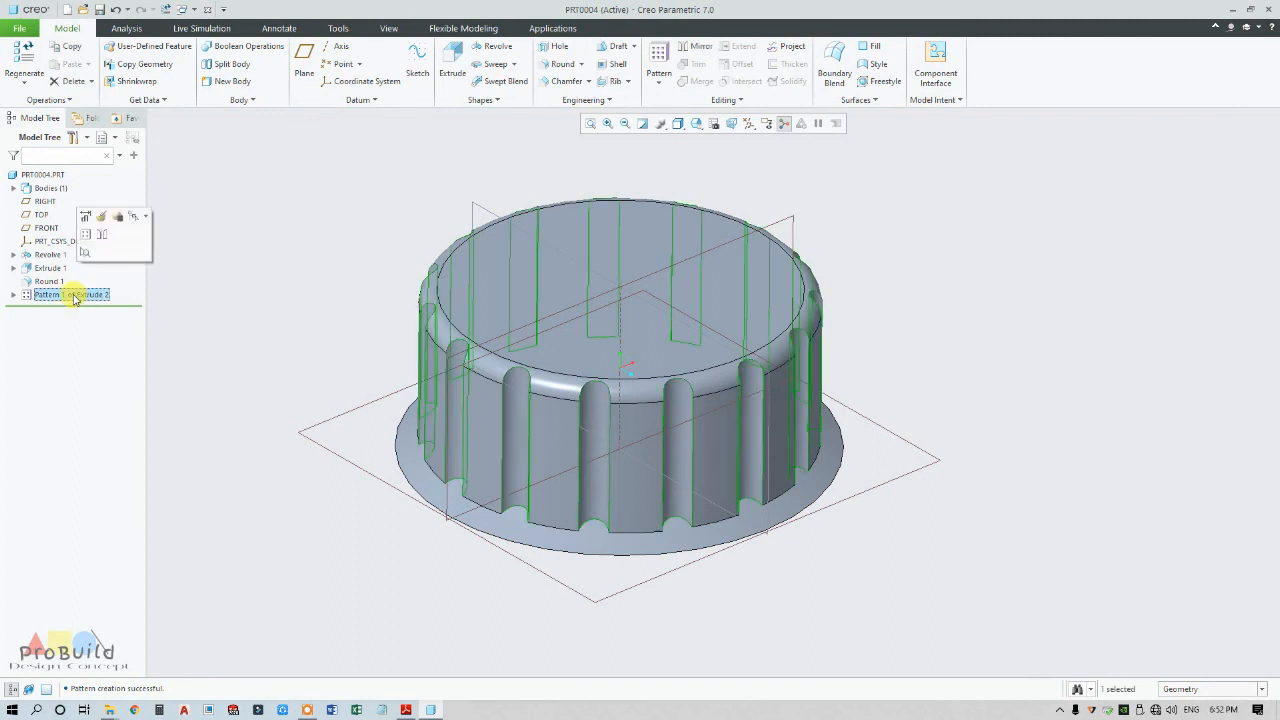
right_click(77, 296)
left_click(97, 235)
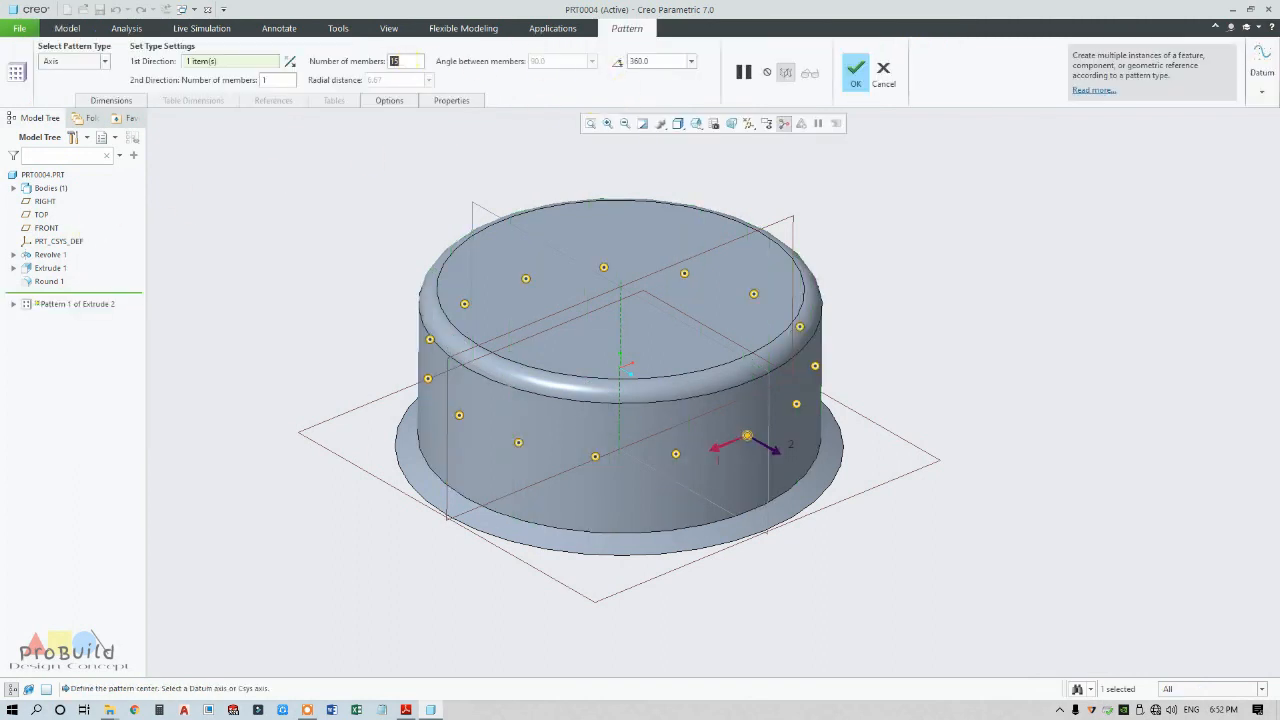
type("25")
key("Return")
left_click(855, 70)
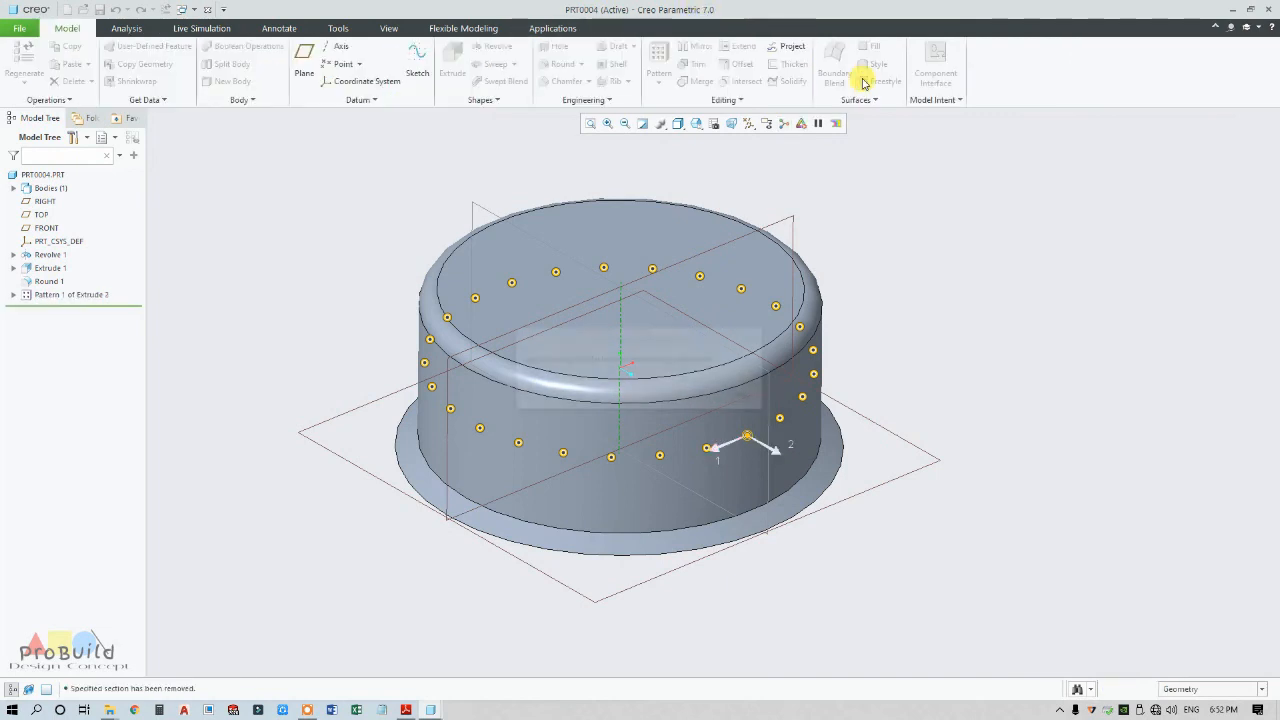
left_click(902, 196)
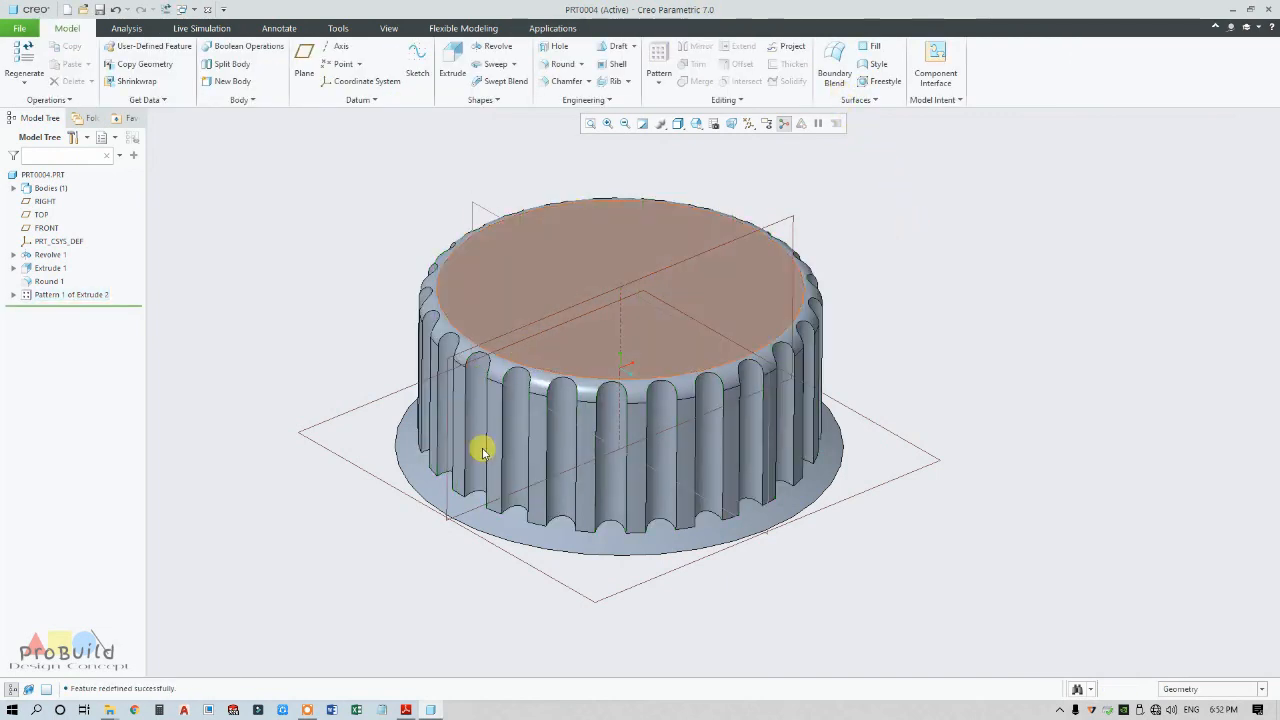
Check the flutes against page 8 of the PDF drawings and redefine their pattern with 30 members
left_click(405, 710)
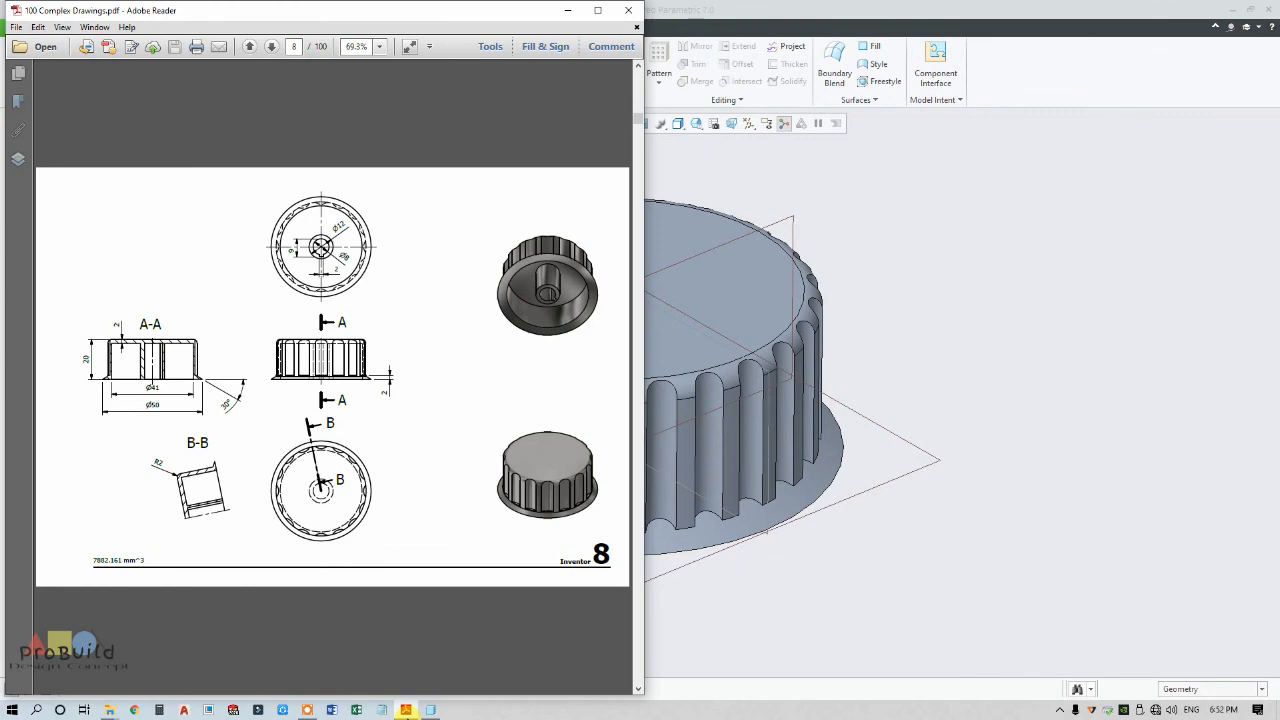
left_click(405, 710)
left_click(60, 295)
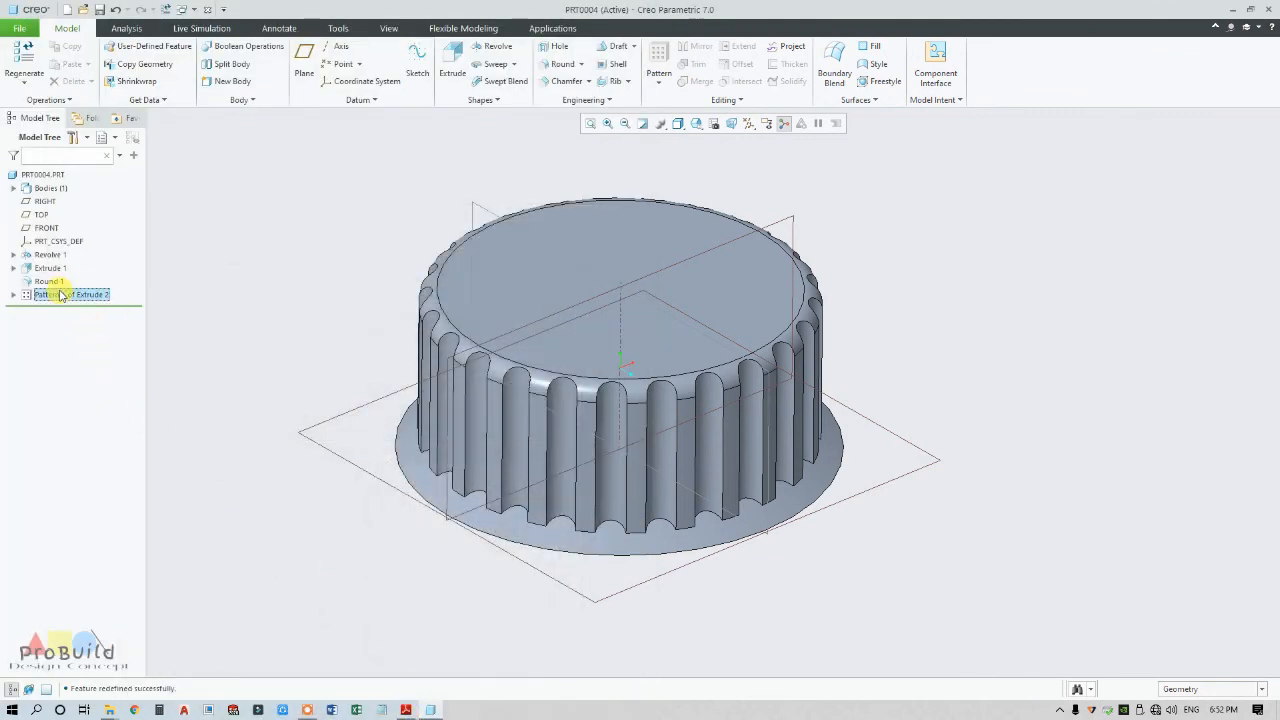
left_click(88, 209)
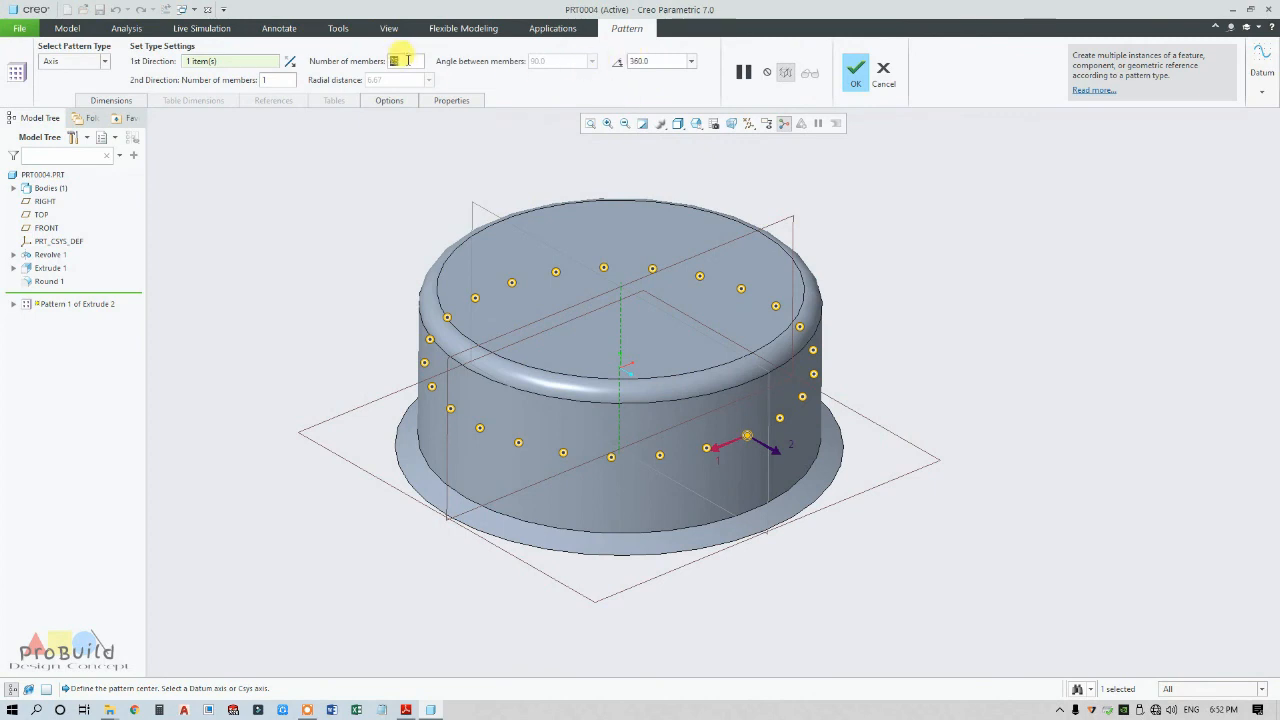
type("30")
key("Return")
left_click(855, 70)
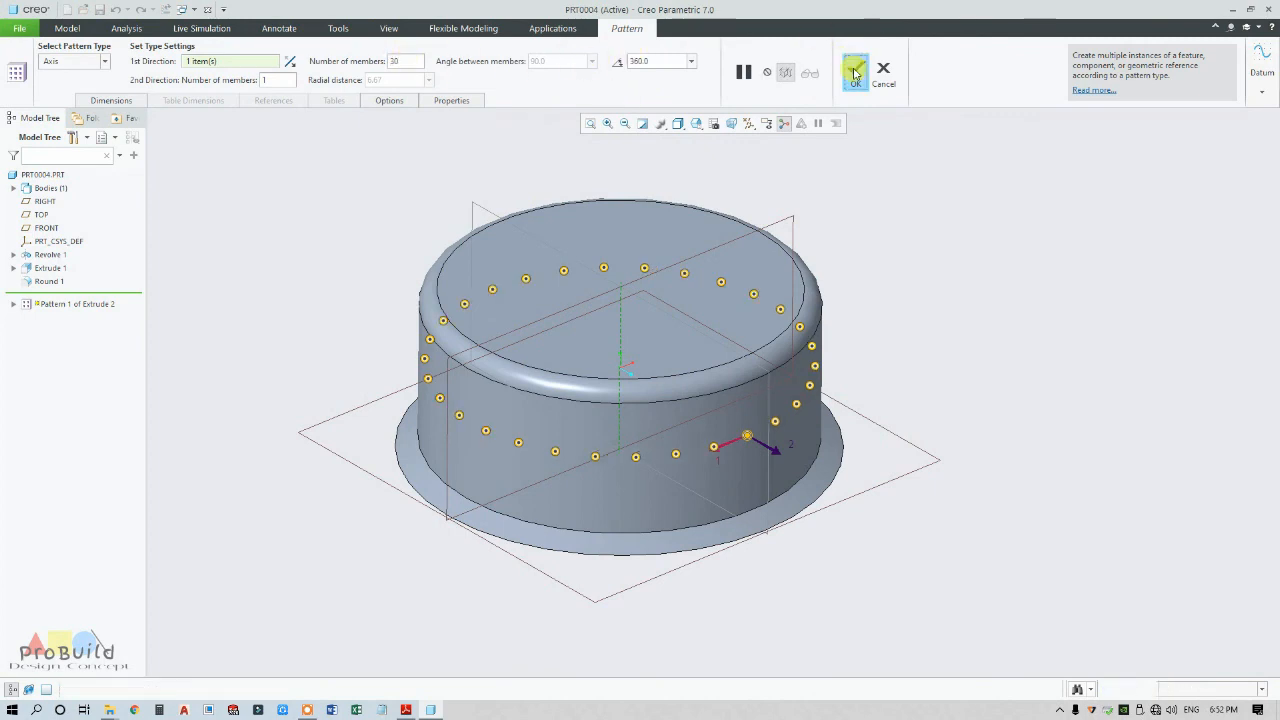
middle_click_drag(977, 329, 886, 363)
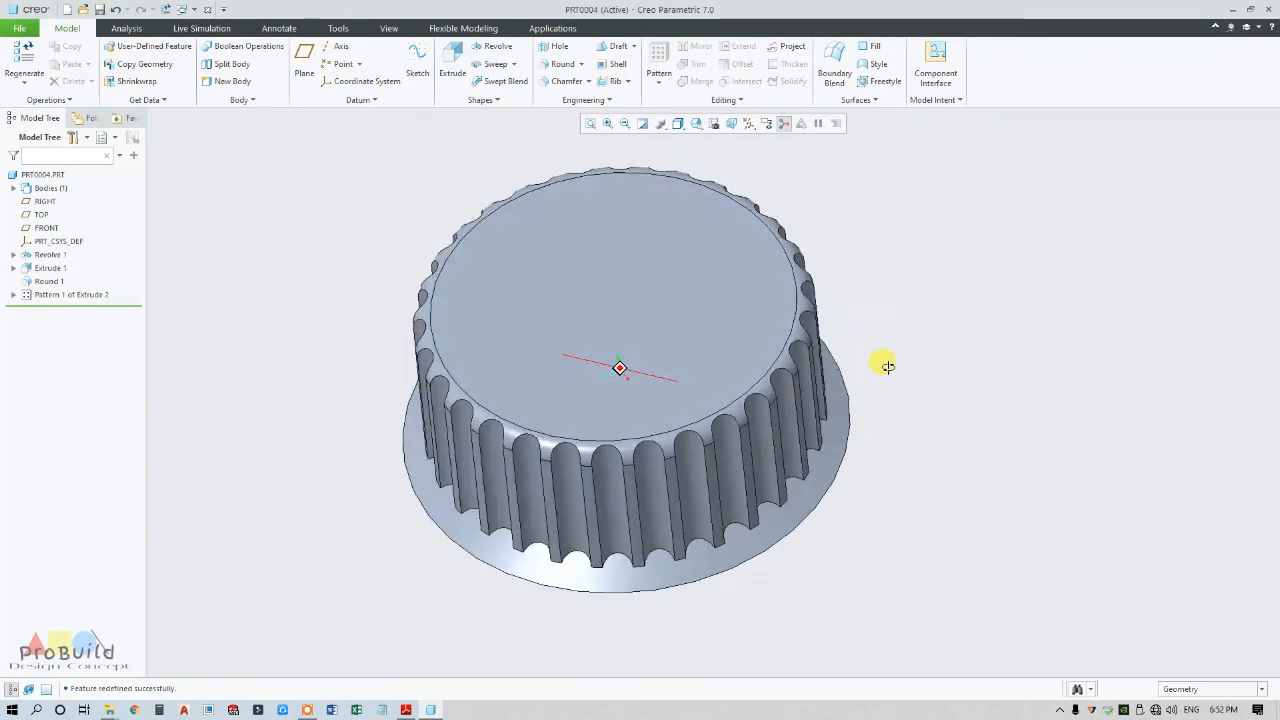
Apply the reddish-brown appearance from My Appearances to the whole cap part
left_click(389, 28)
left_click(137, 73)
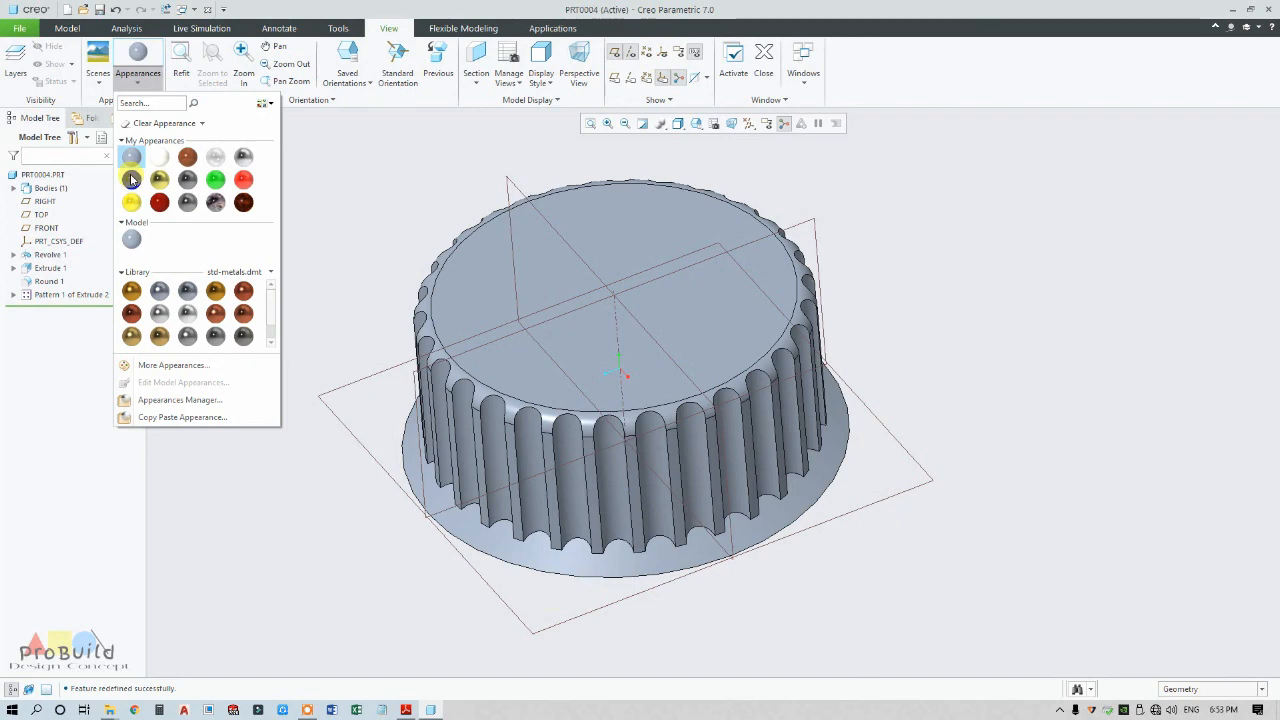
left_click(187, 156)
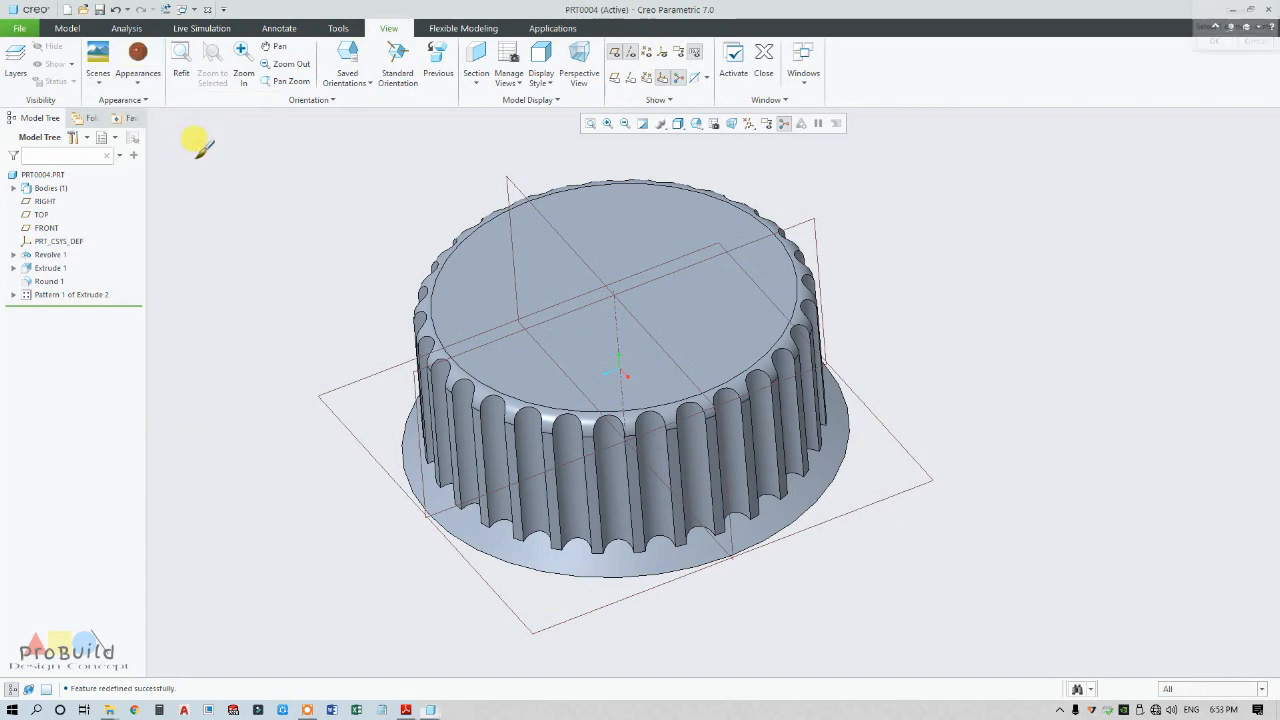
left_click(1218, 697)
left_click(1190, 666)
left_click(686, 280)
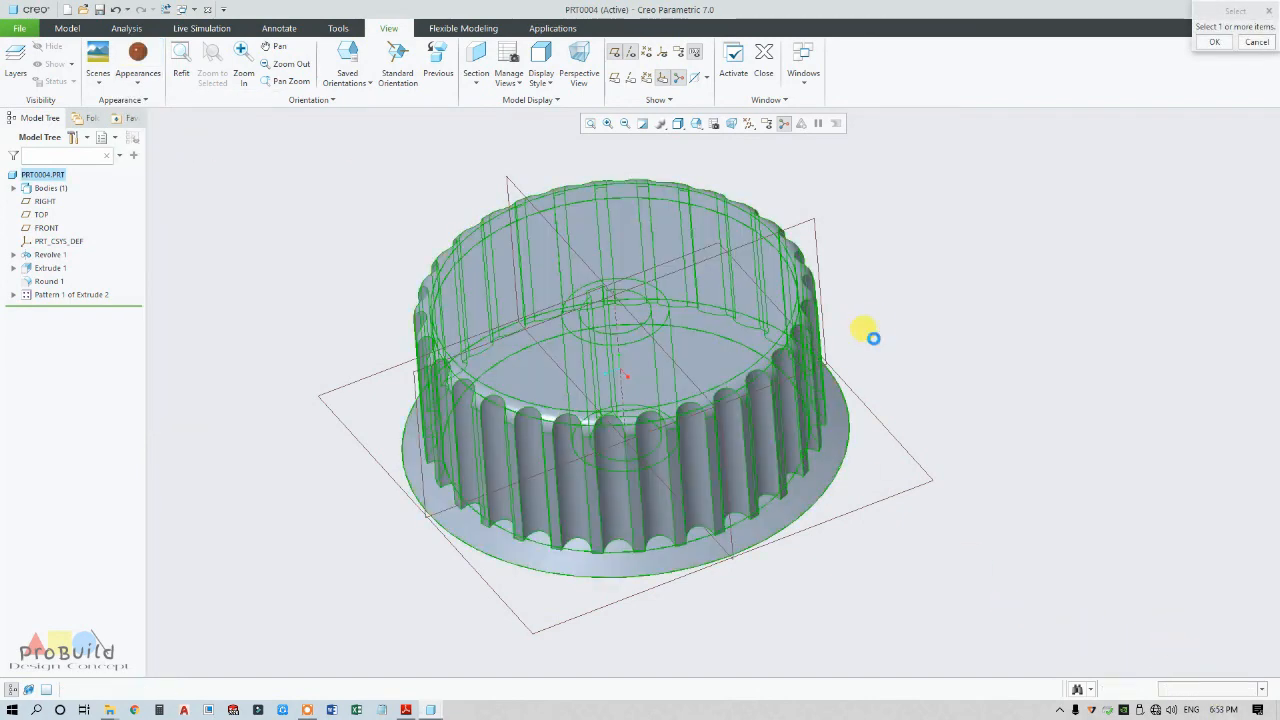
middle_click(870, 335)
Inspect the coloured cap from several angles and compare it with the page 8 drawing in the PDF
scroll(900, 352, "up", 4)
scroll(765, 338, "down", 4)
middle_click_drag(788, 352, 1070, 400)
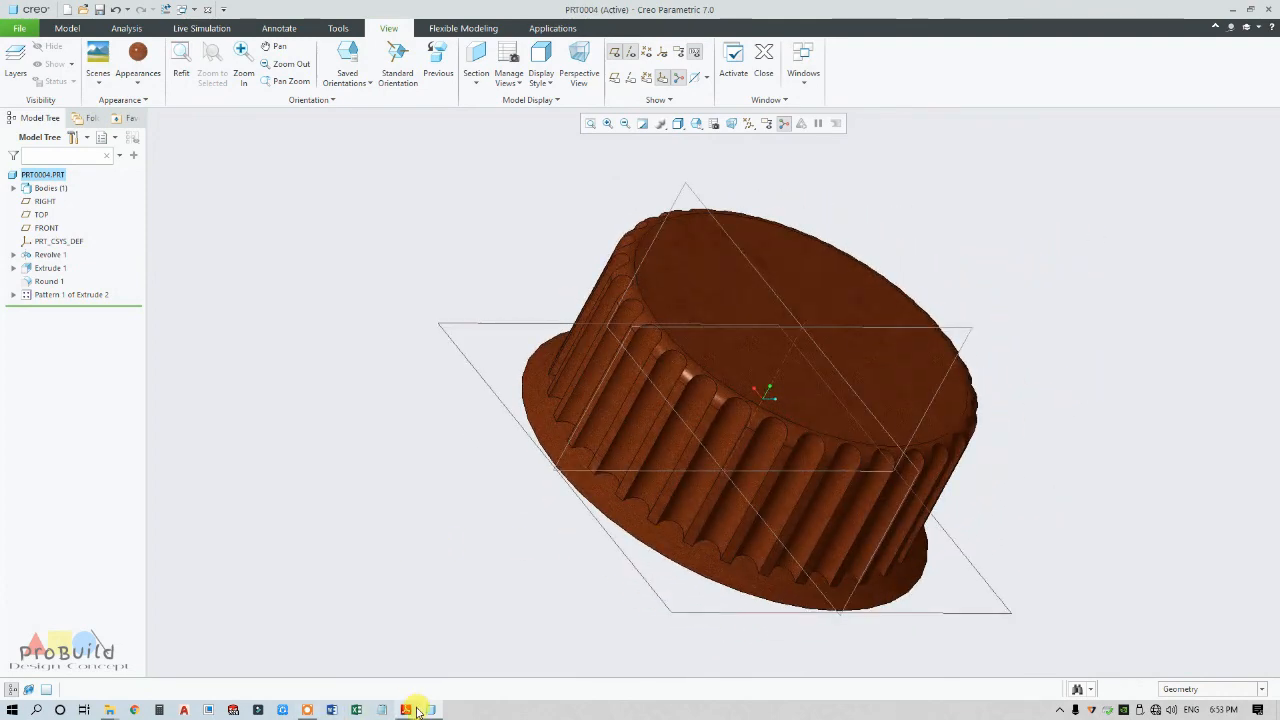
left_click(418, 711)
scroll(786, 354, "up", 3)
scroll(786, 344, "down", 5)
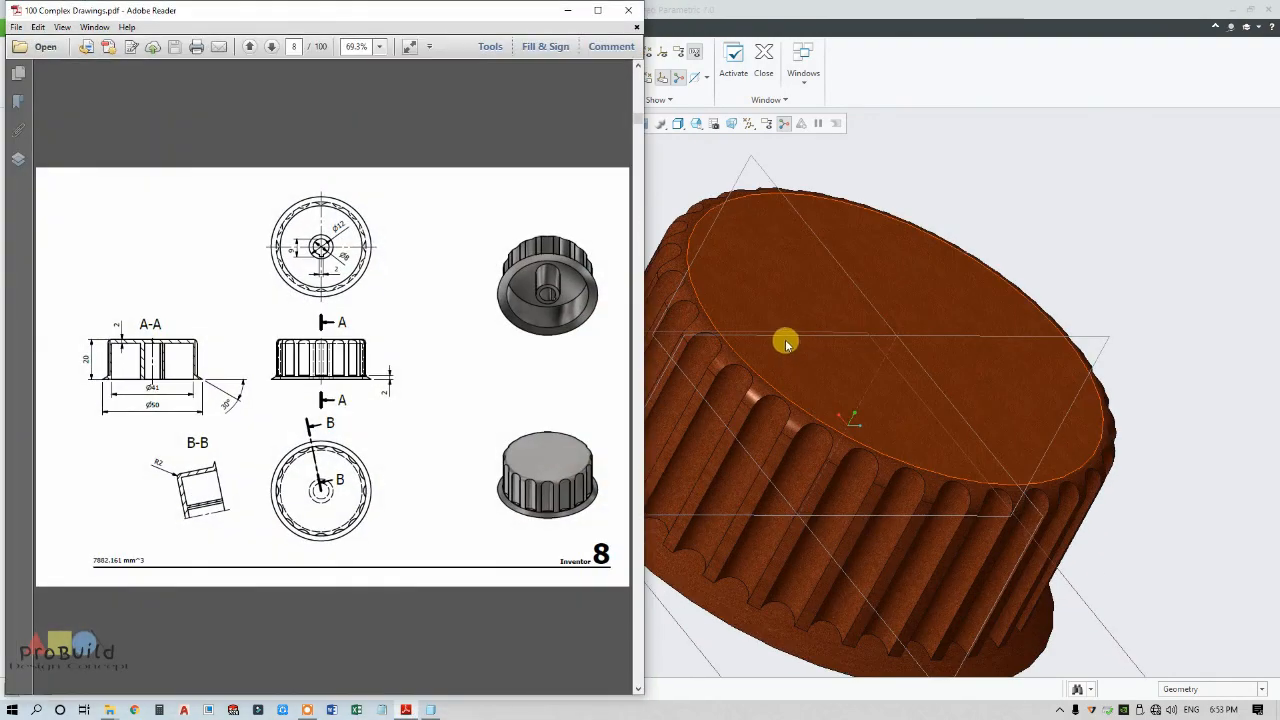
middle_click_drag(786, 344, 946, 403)
scroll(887, 382, "up", 3)
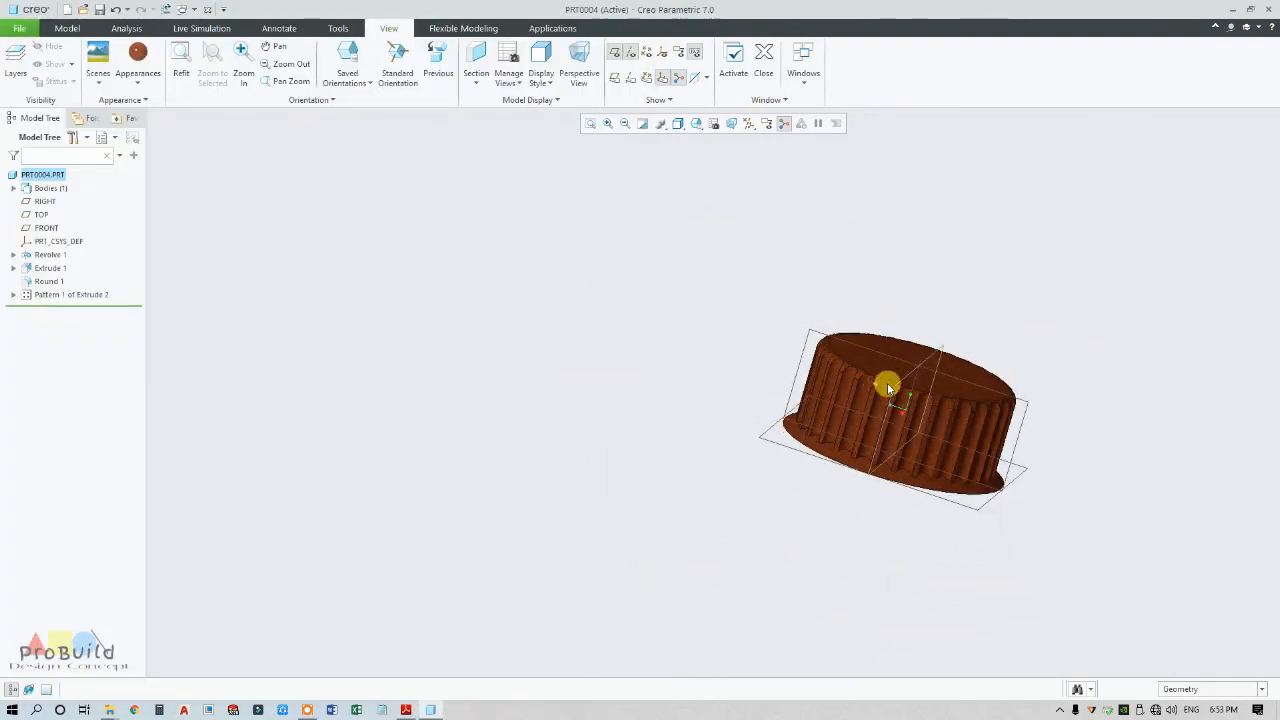
scroll(887, 382, "down", 5)
middle_click_drag(971, 446, 790, 430)
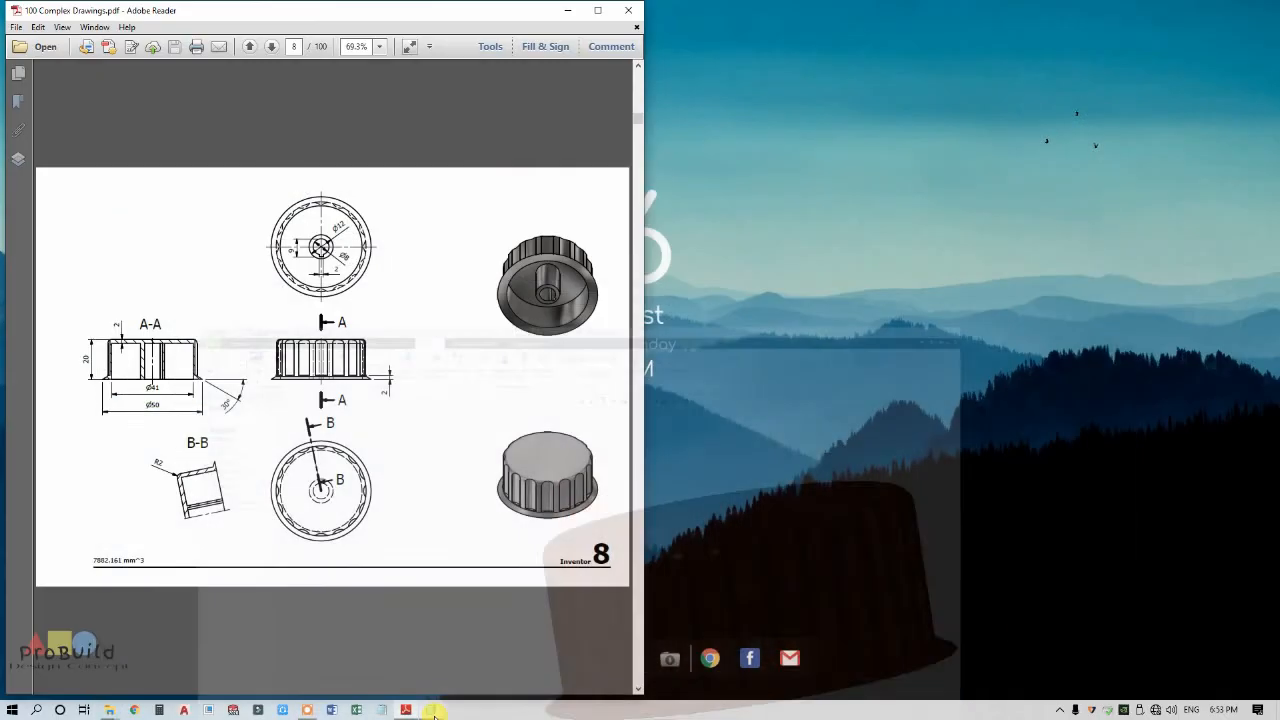
left_click(407, 711)
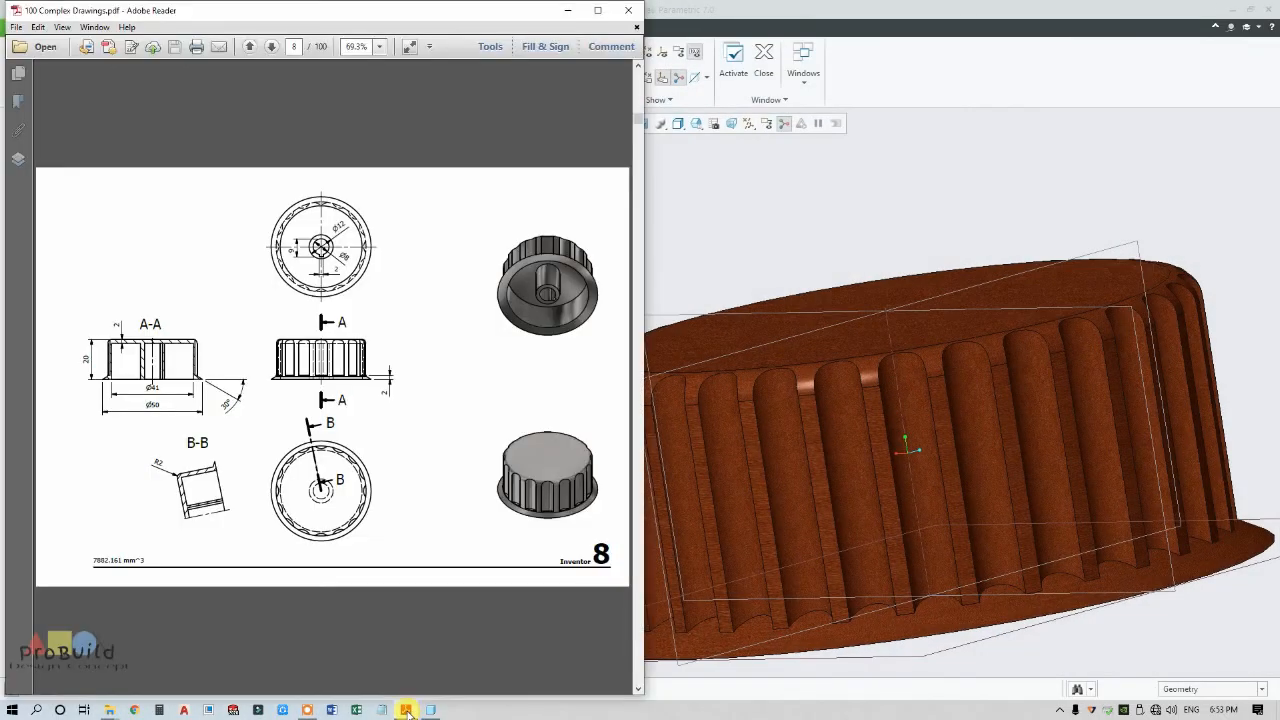